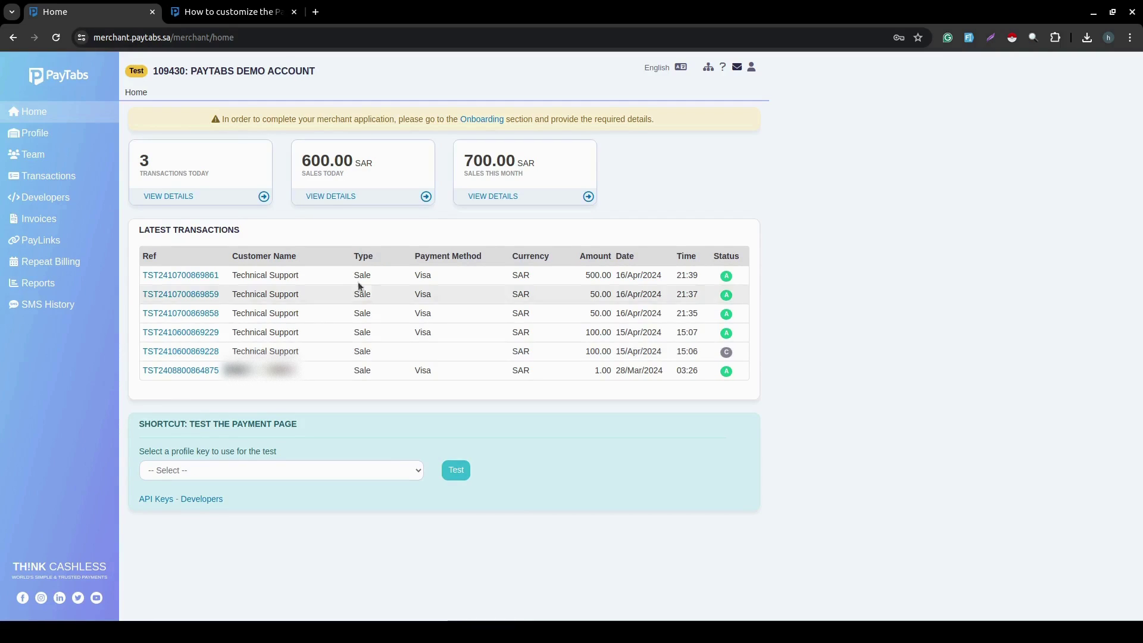
Open the PayPage Settings (Themes) page from the Developers section.
click(41, 200)
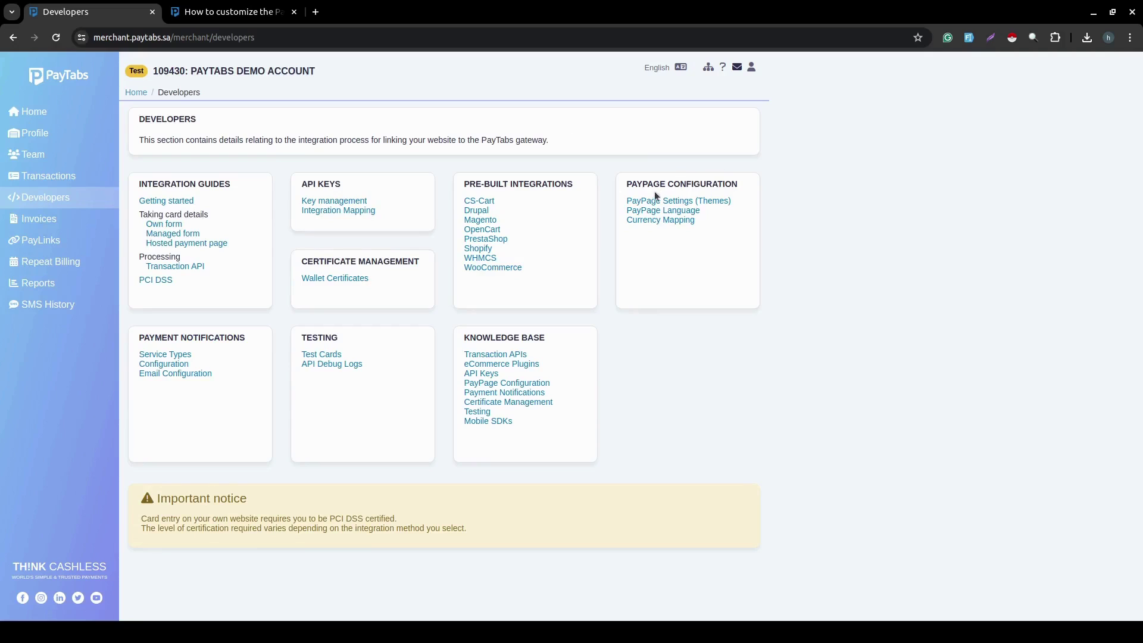
click(720, 202)
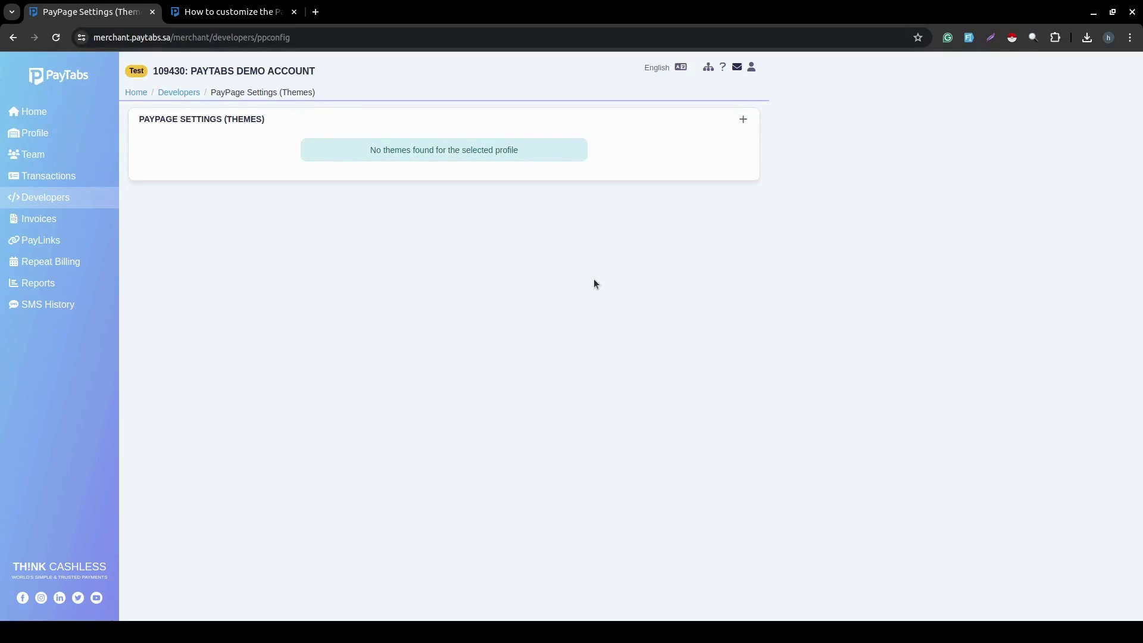
Run the payment page test from the home dashboard with the Test API Key profile, view the page's appearance and close it.
click(56, 120)
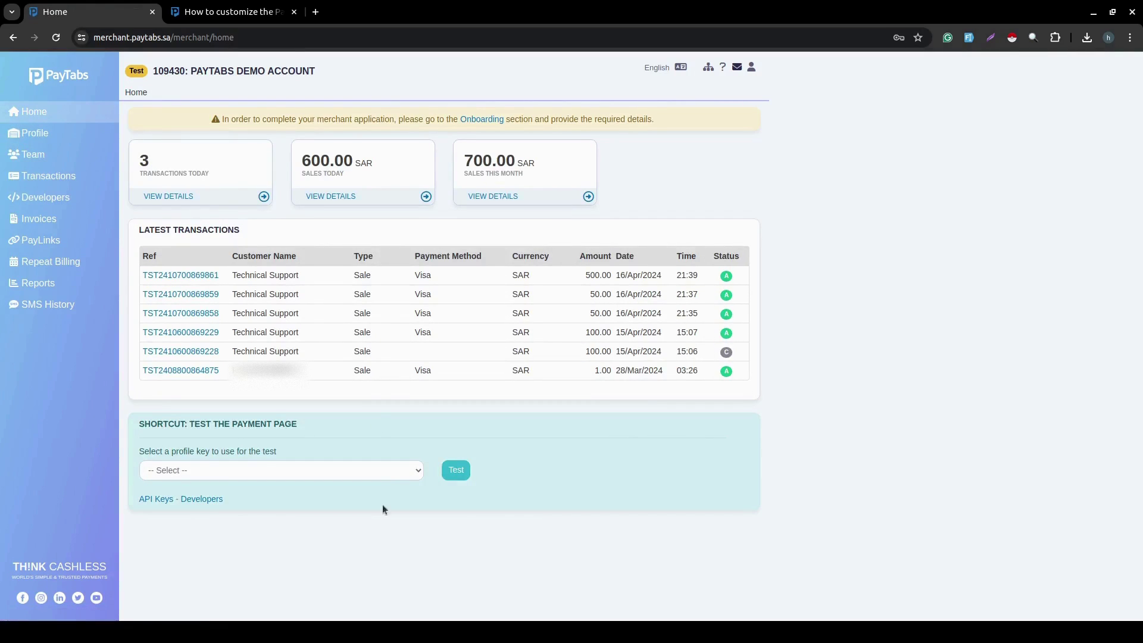
click(291, 473)
click(241, 497)
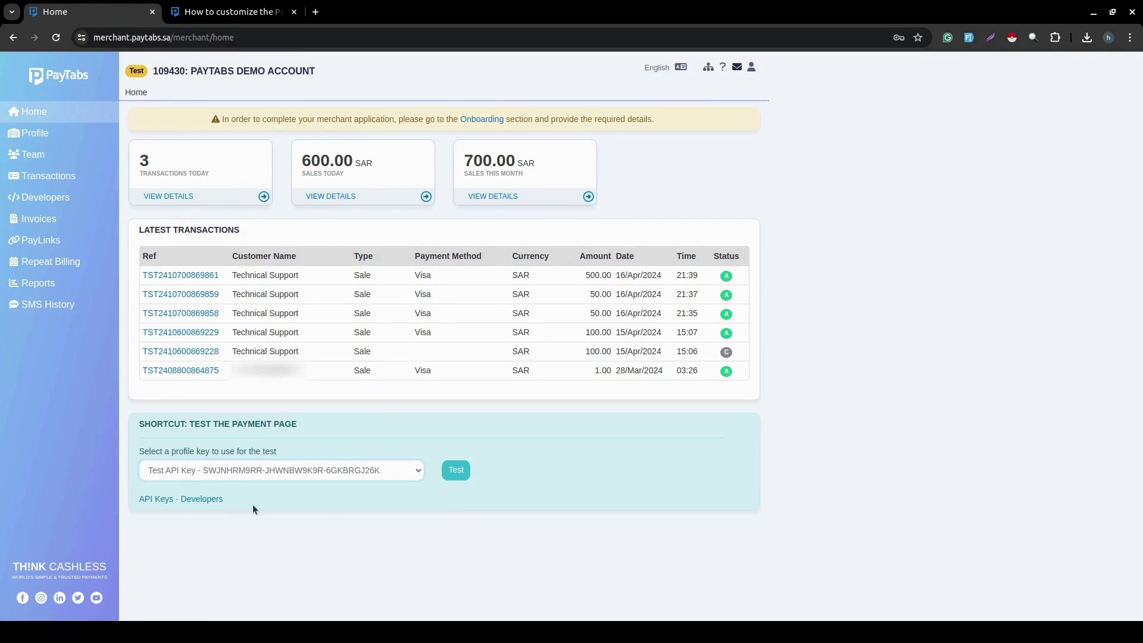
click(455, 476)
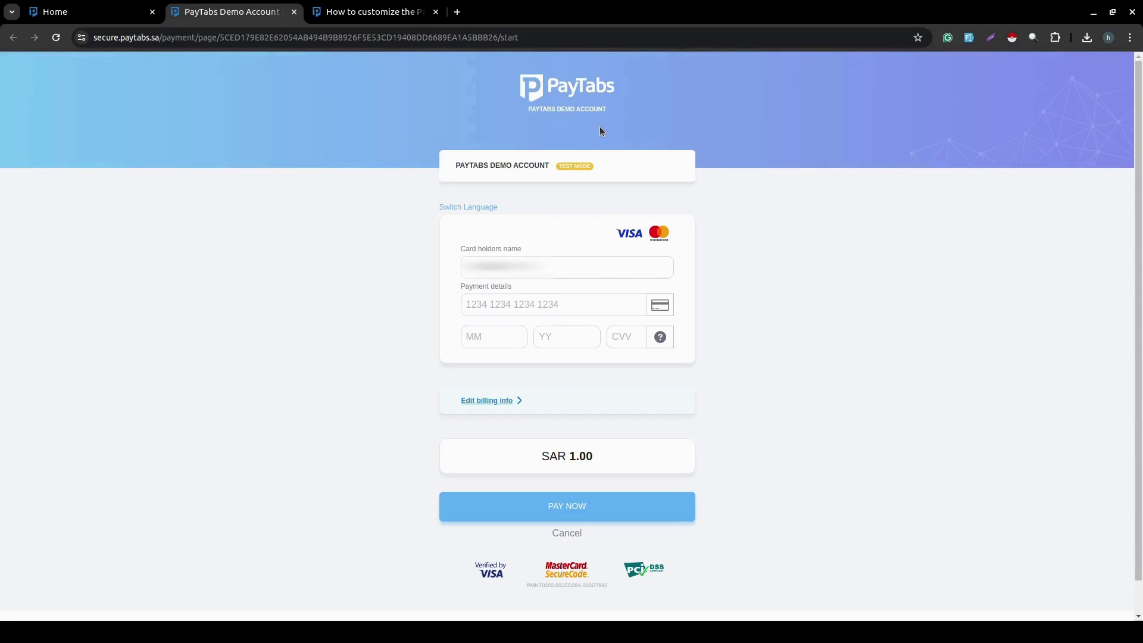
click(294, 12)
Add a new theme in the developers' PayPage Settings (Themes) and name it Default.
click(37, 198)
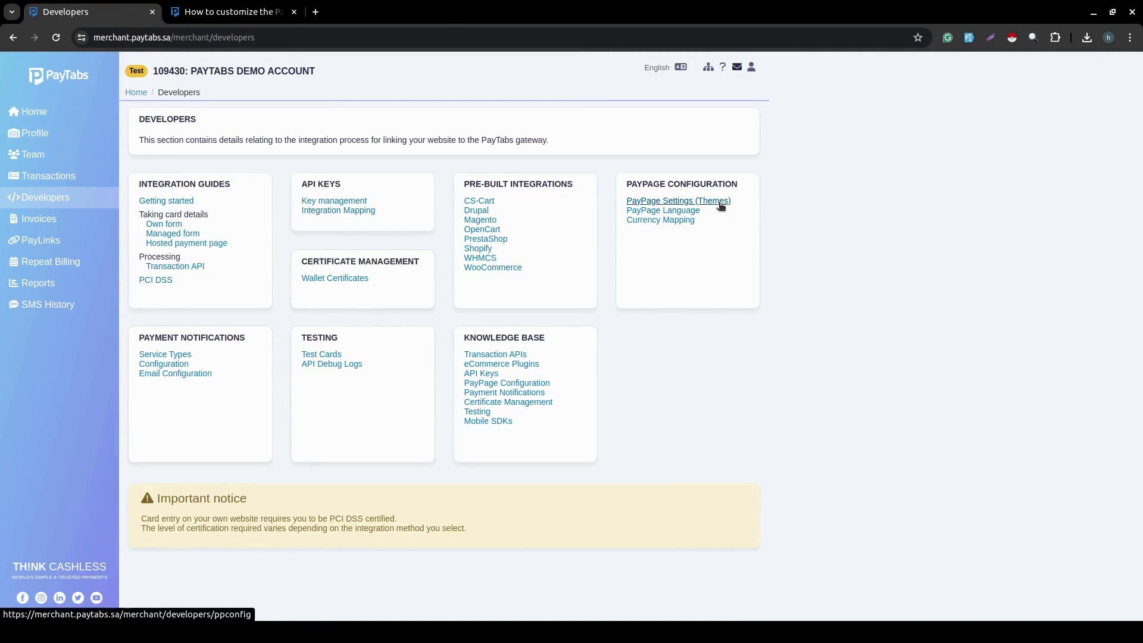
click(719, 205)
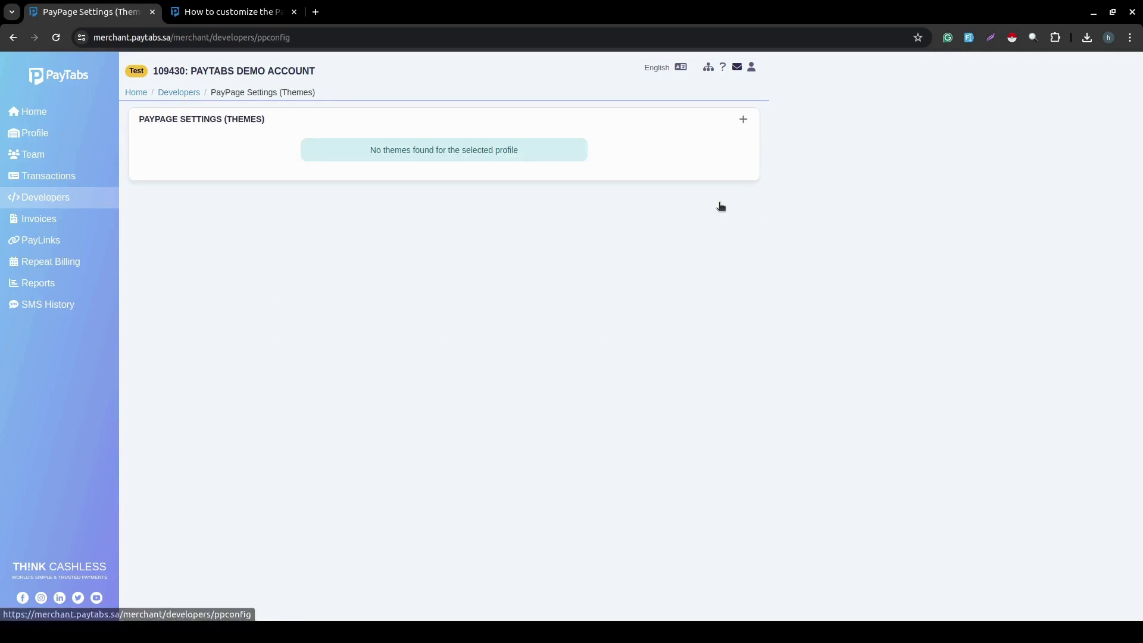
click(743, 119)
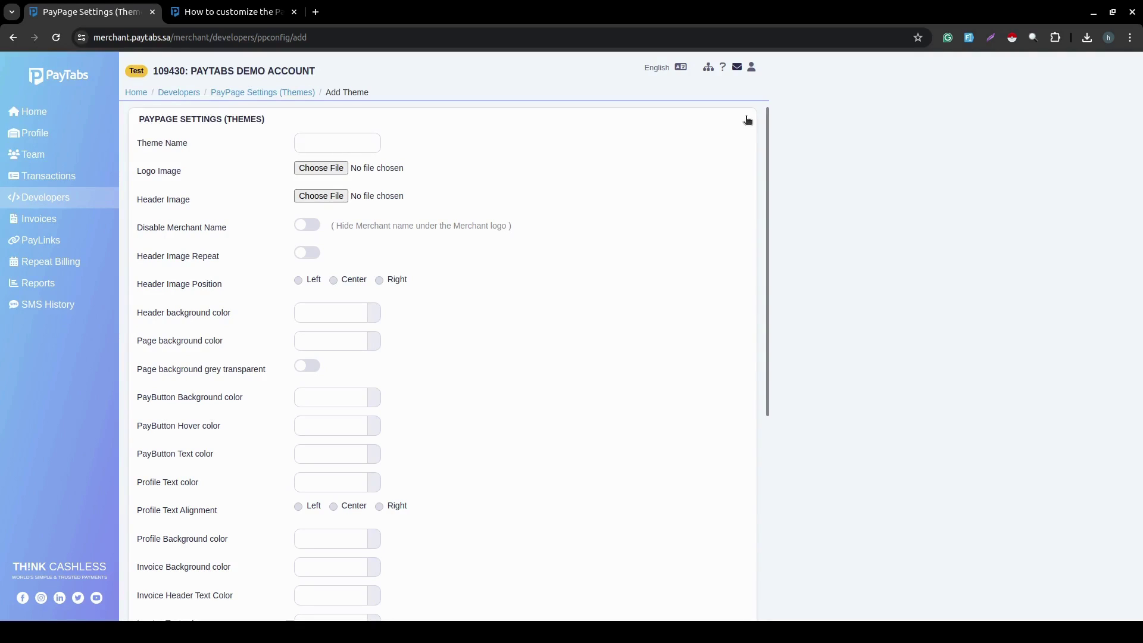
click(330, 142)
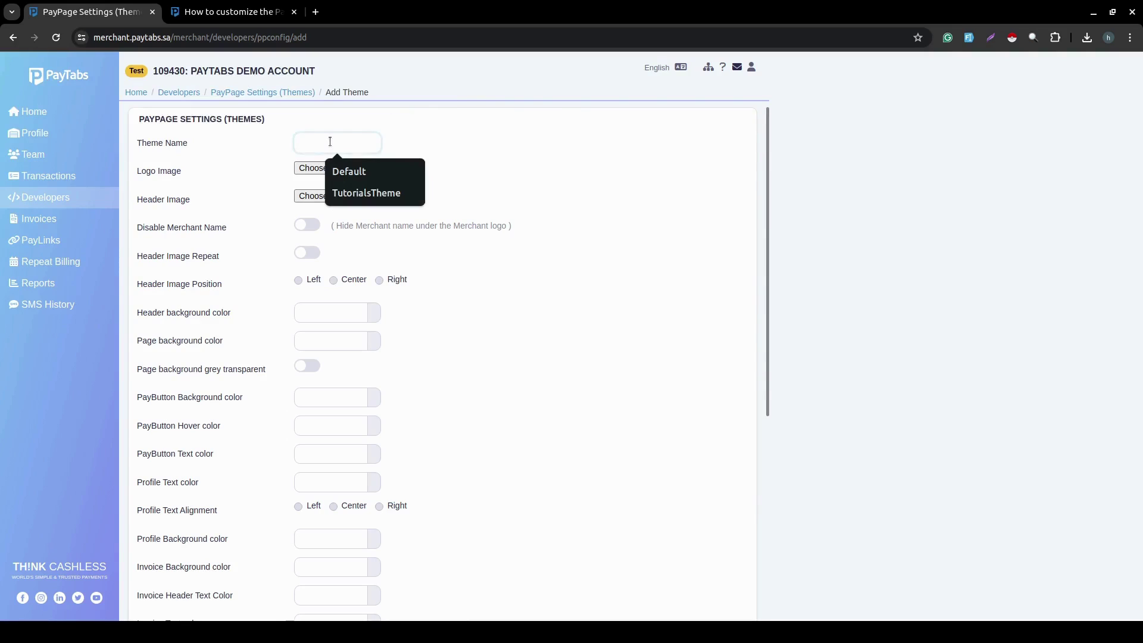
click(351, 172)
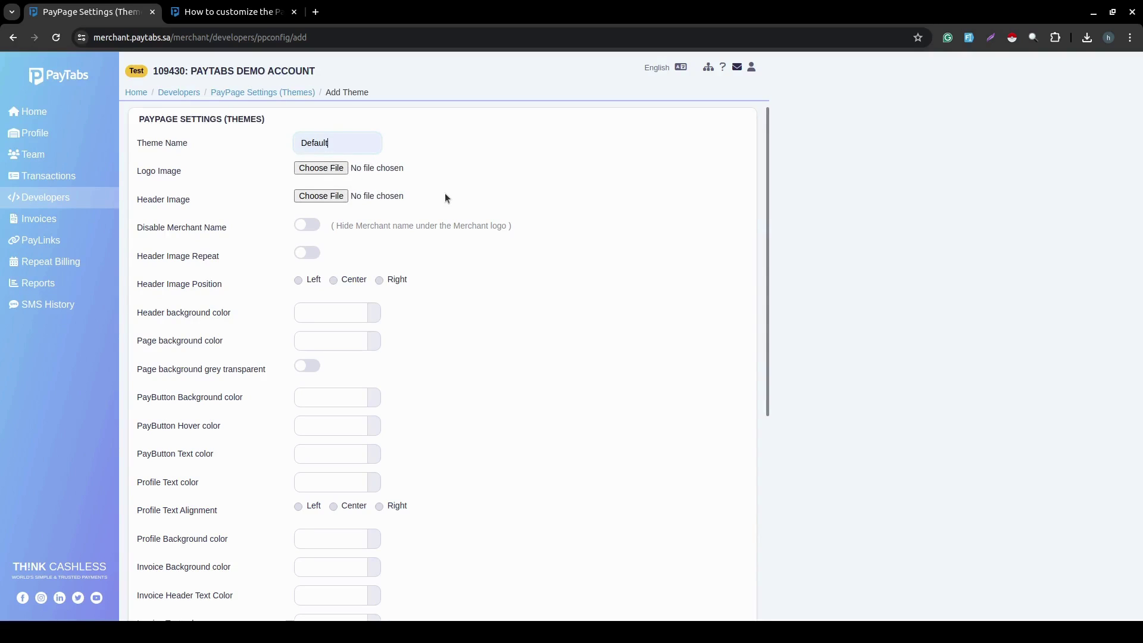
Review the theme options, and choose images.jpeg as the logo image and the PayTabs cover JPEG as the header image.
scroll(445, 193, down, 6)
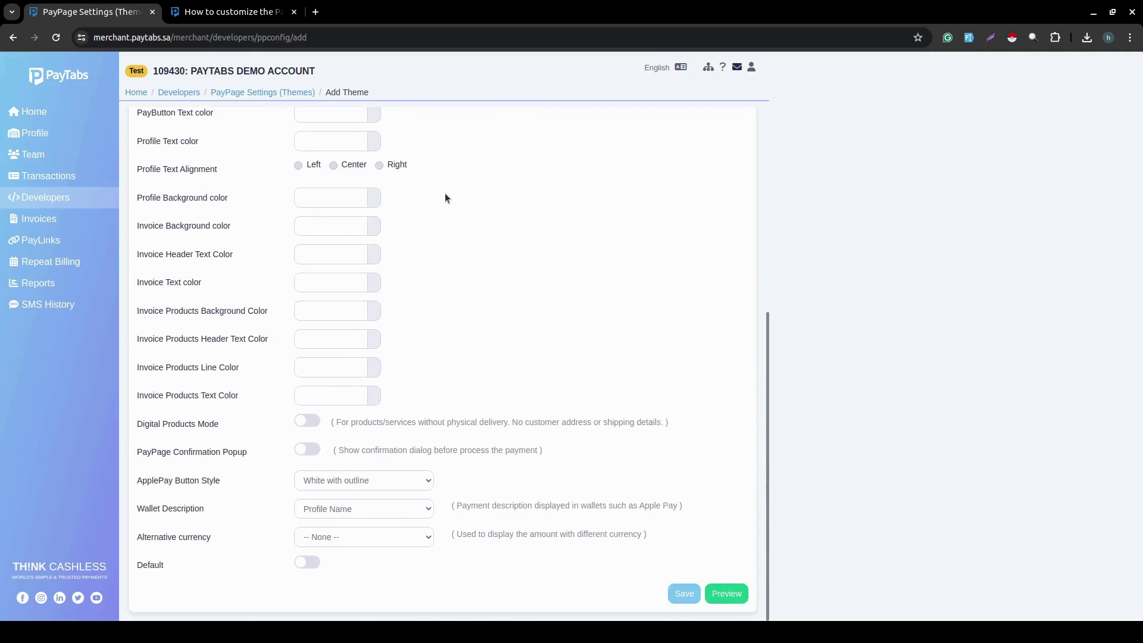
scroll(445, 193, up, 6)
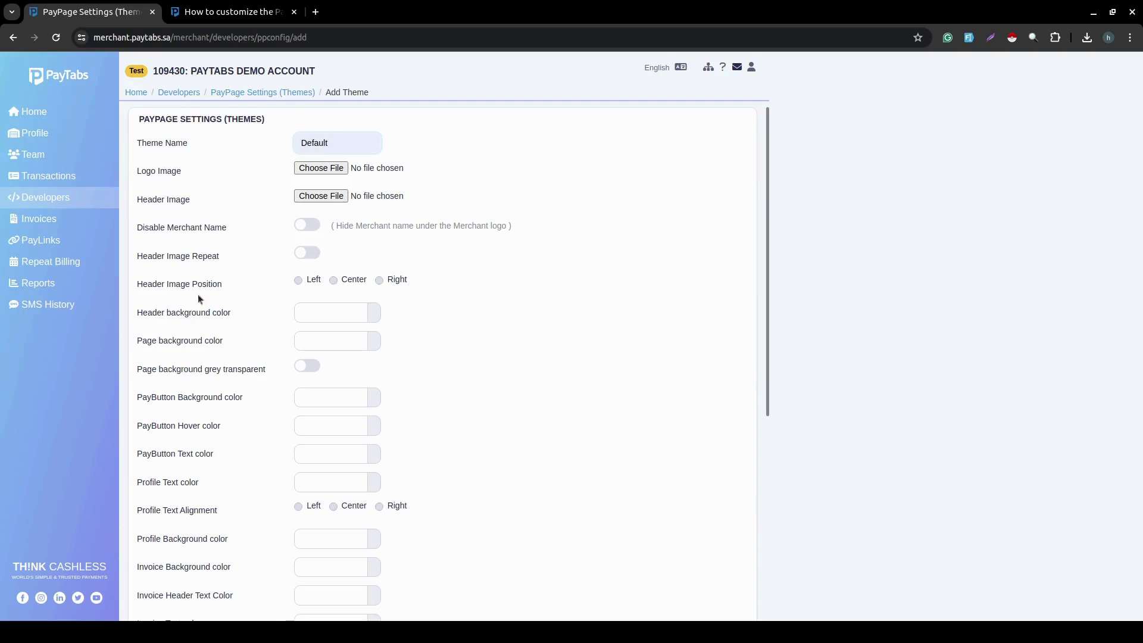
scroll(193, 324, down, 4)
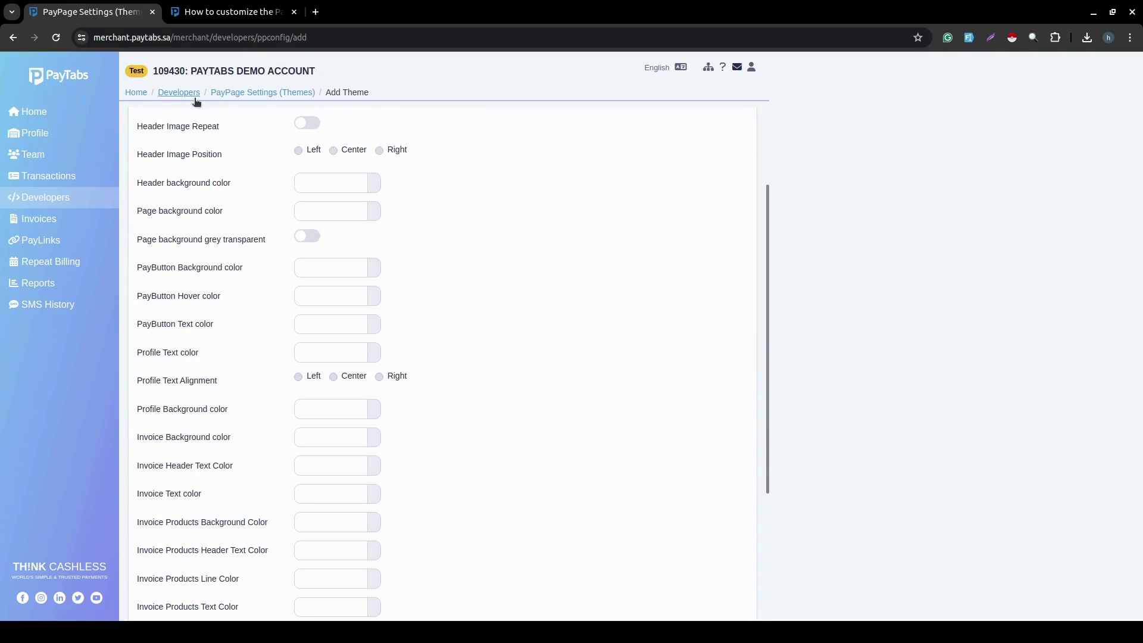
scroll(219, 188, down, 3)
scroll(219, 187, down, 3)
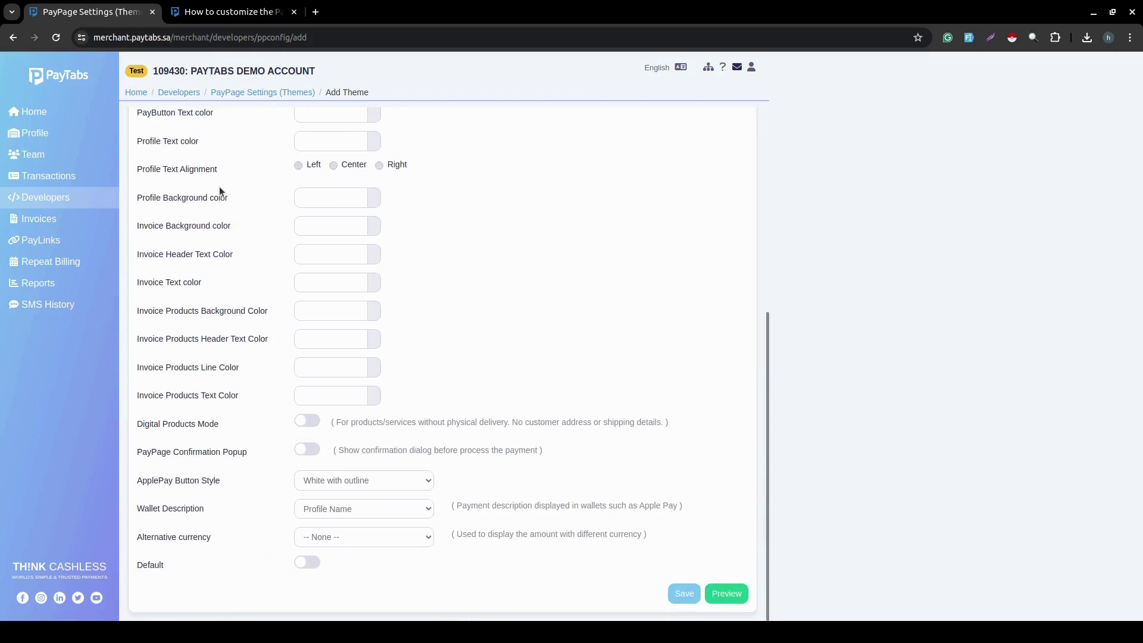
scroll(220, 187, up, 10)
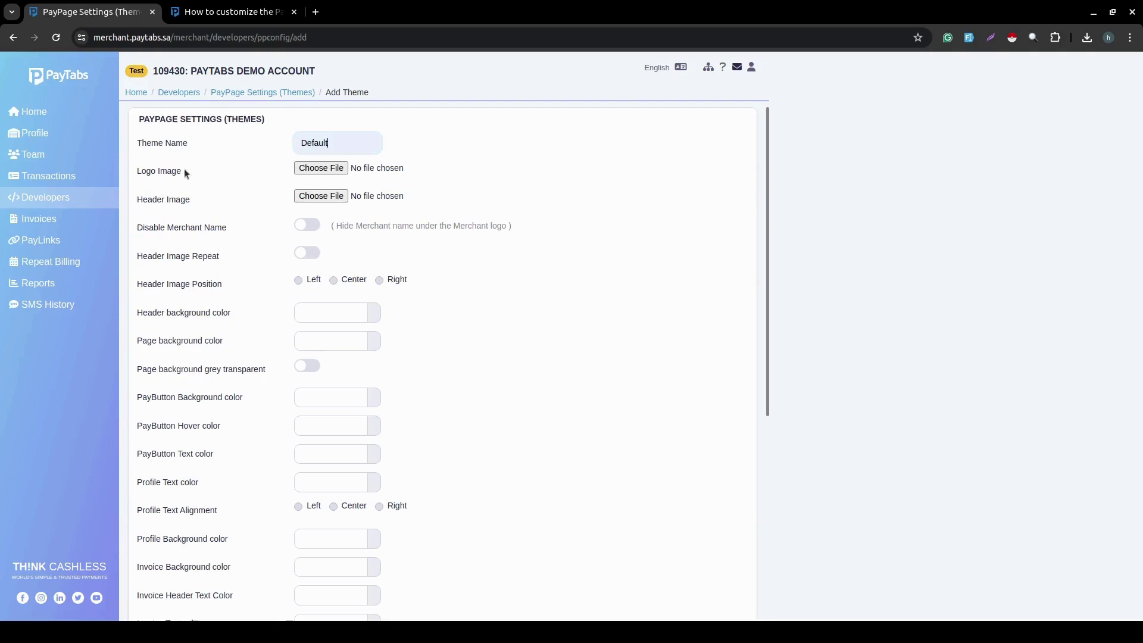
click(312, 170)
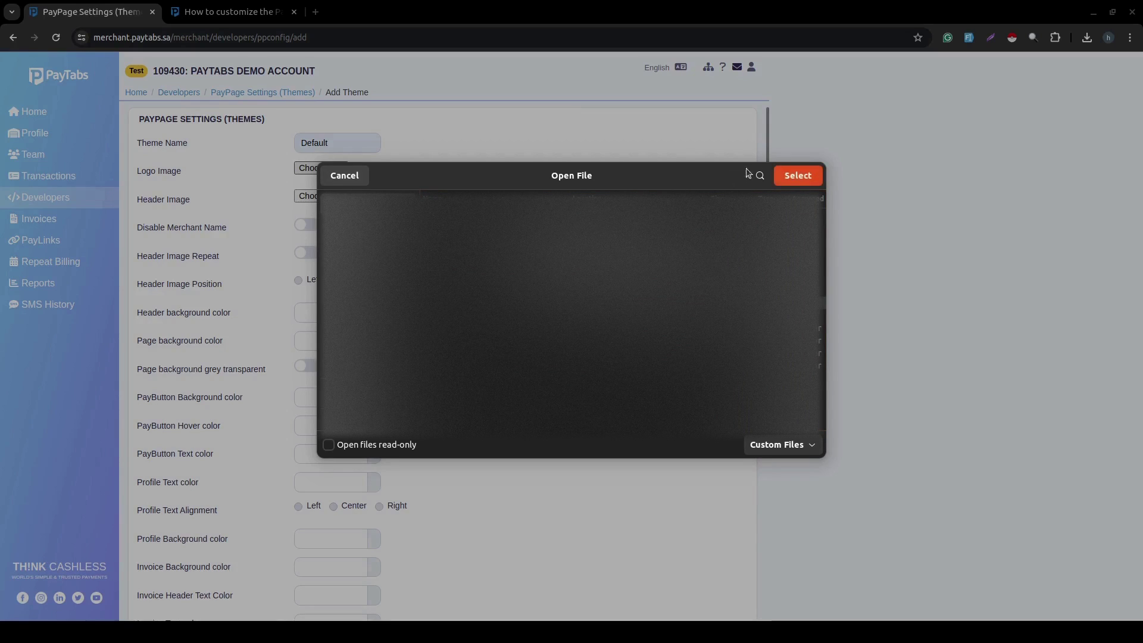
click(798, 175)
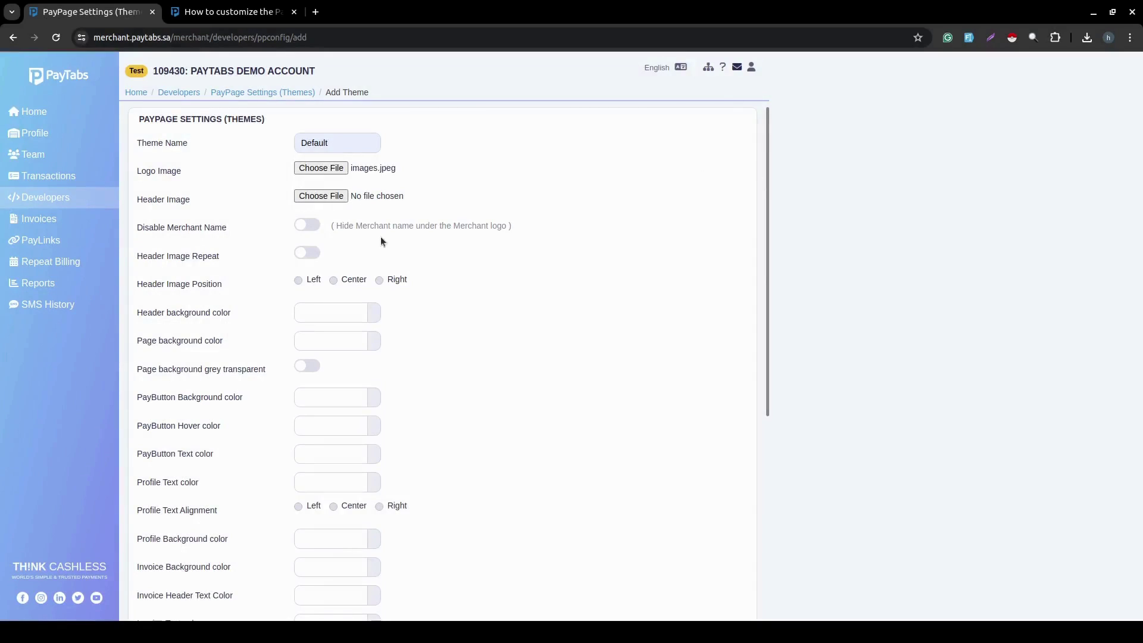
click(334, 194)
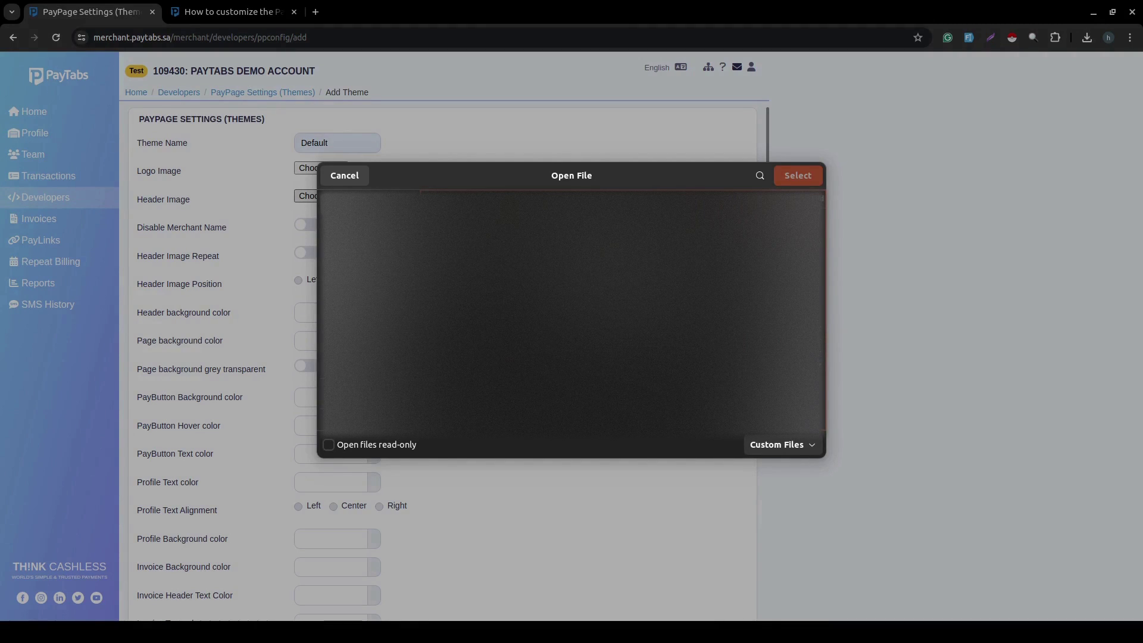
click(795, 177)
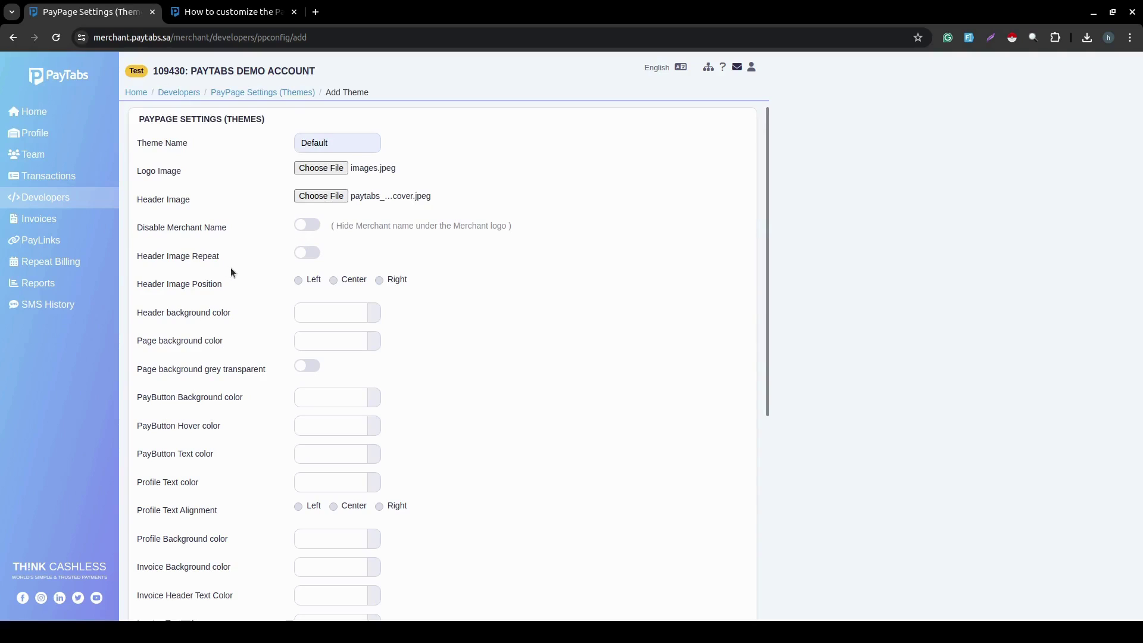
Preview the payment page with the uploaded logo and header image, and close the preview.
scroll(230, 267, down, 6)
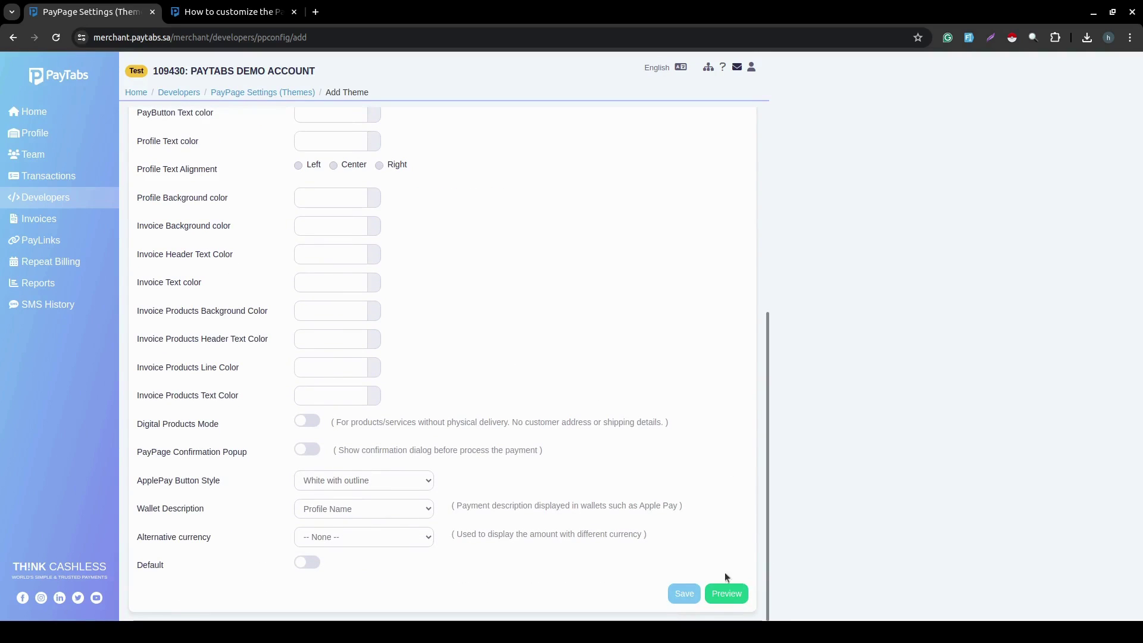
click(728, 589)
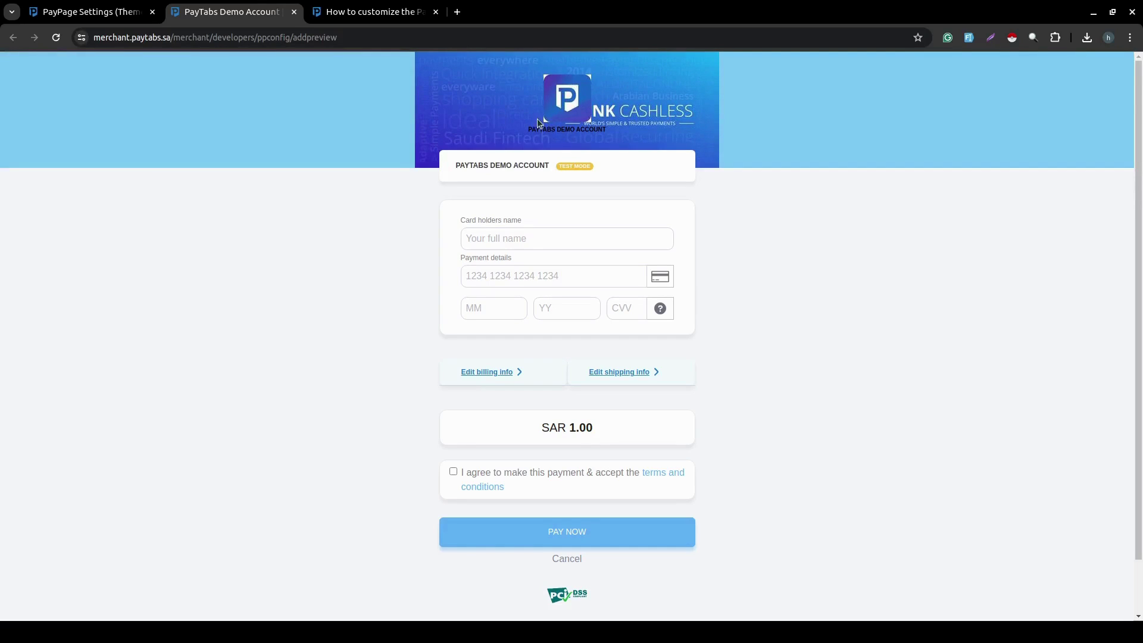
click(294, 12)
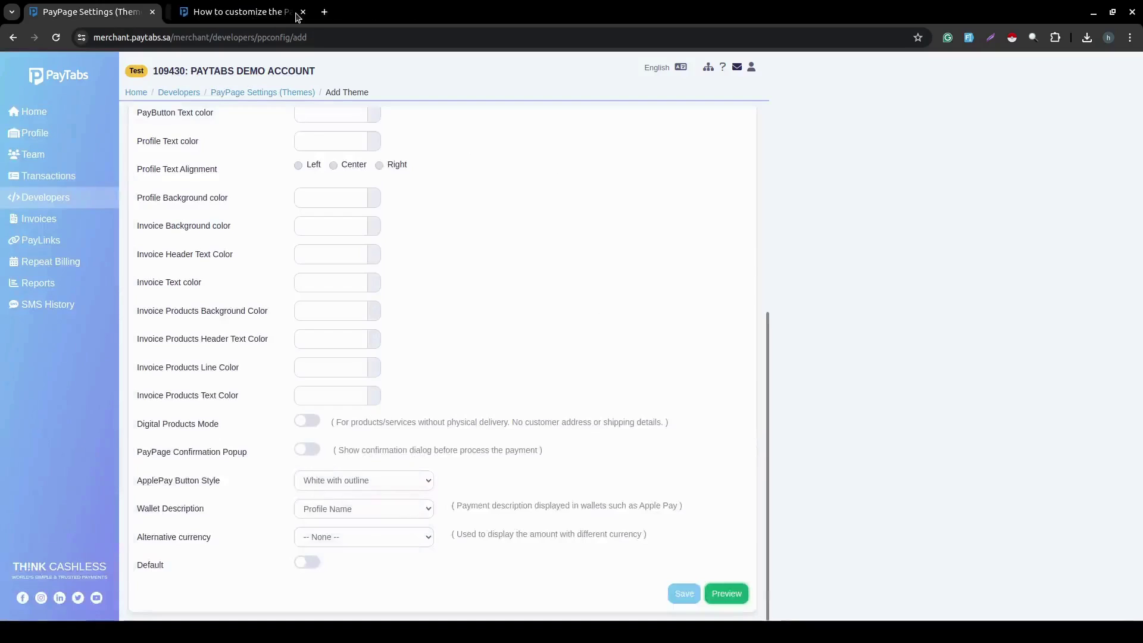
Enable Header Image Repeat for the theme, preview the payment page and close the preview.
scroll(240, 161, up, 6)
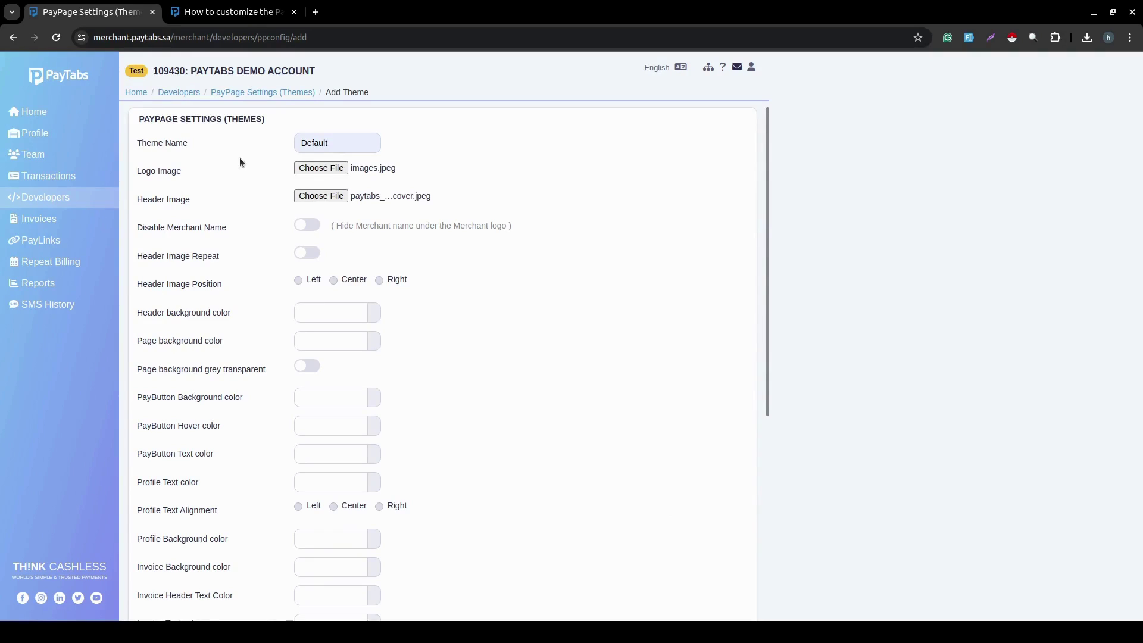
scroll(240, 161, down, 1)
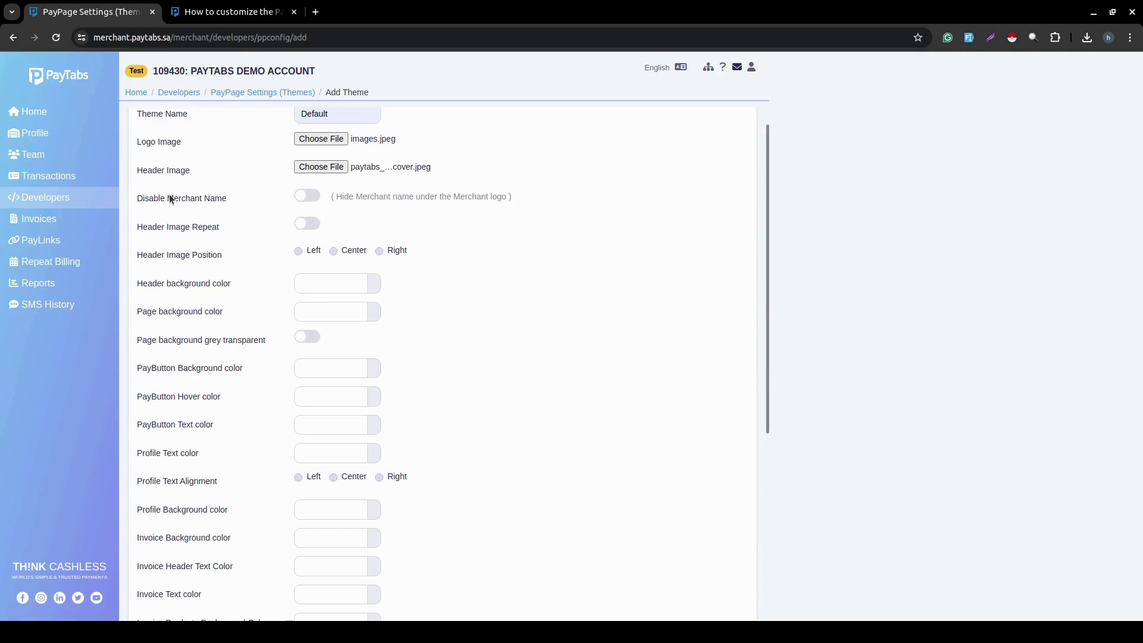
click(304, 223)
scroll(500, 272, down, 5)
click(741, 602)
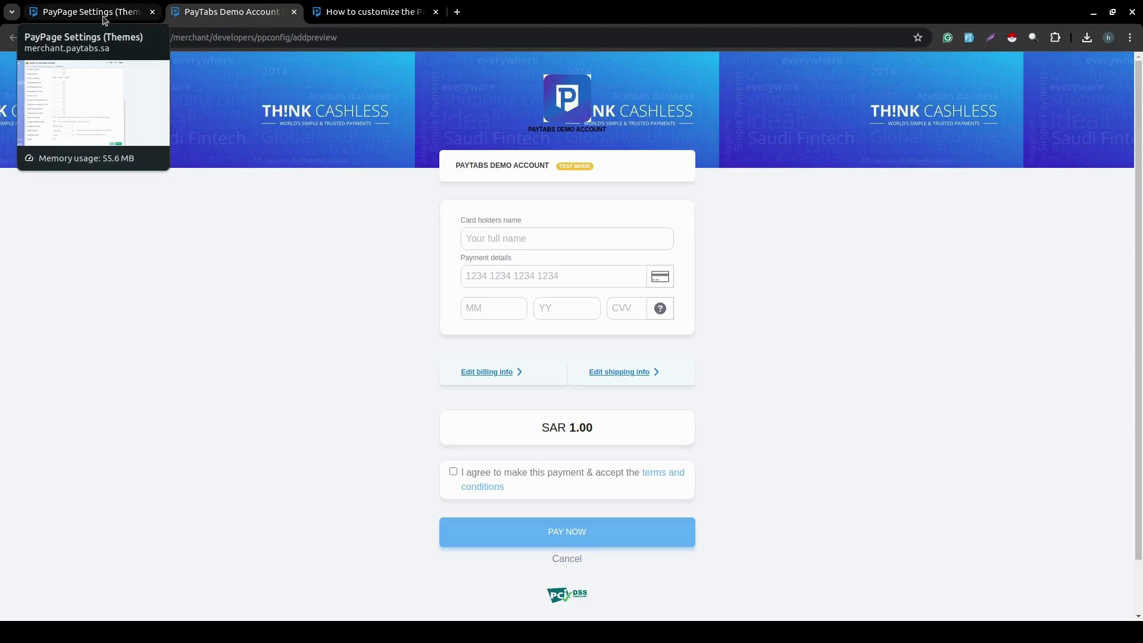
click(294, 12)
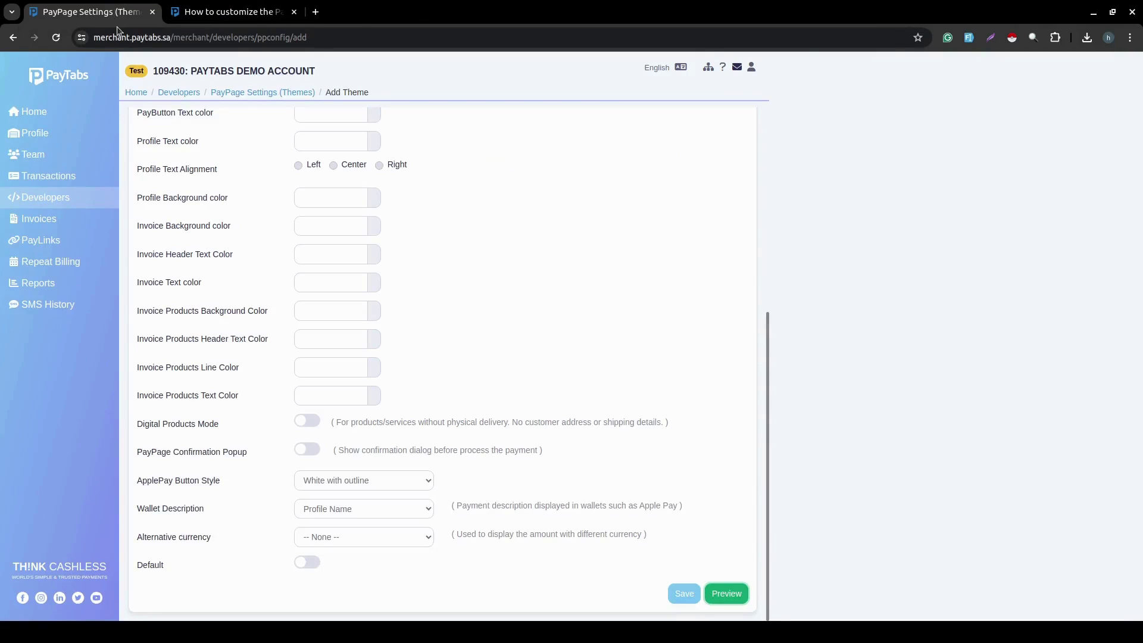
Turn off Header Image Repeat for the theme.
scroll(233, 152, up, 5)
scroll(233, 152, up, 2)
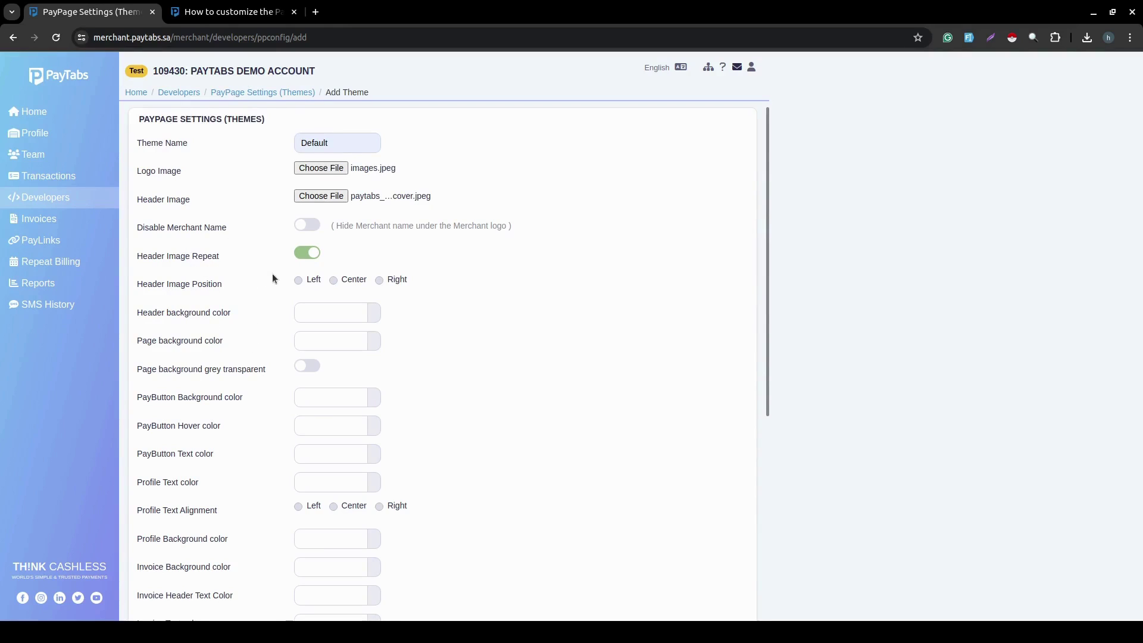
click(315, 255)
Set the theme's page background color to light green, #83EAA3.
click(376, 342)
click(375, 341)
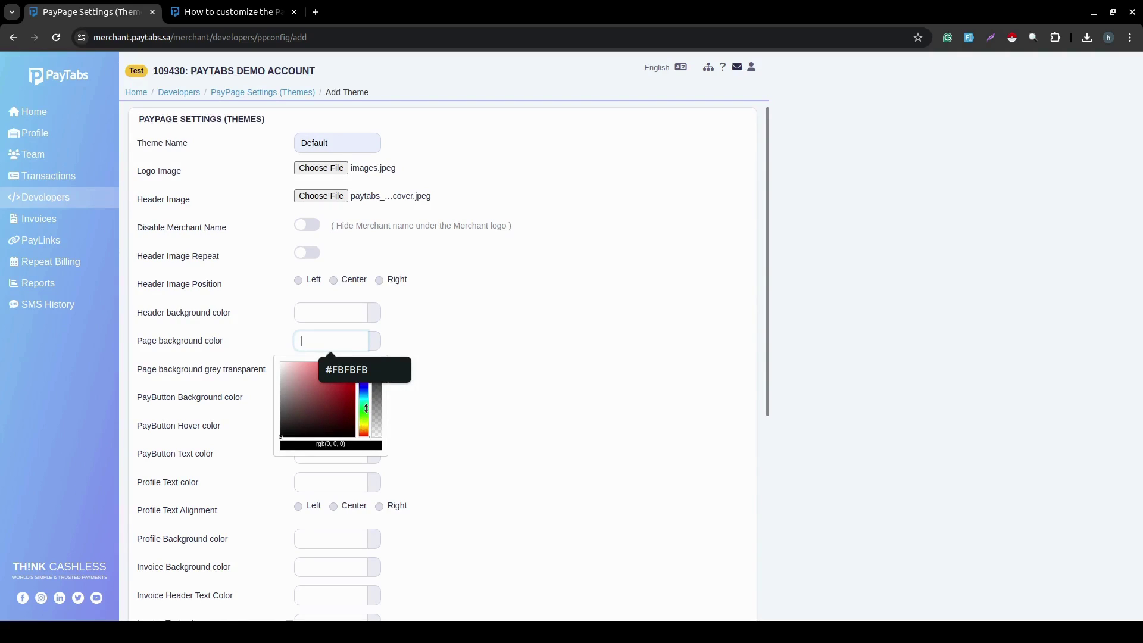
click(363, 387)
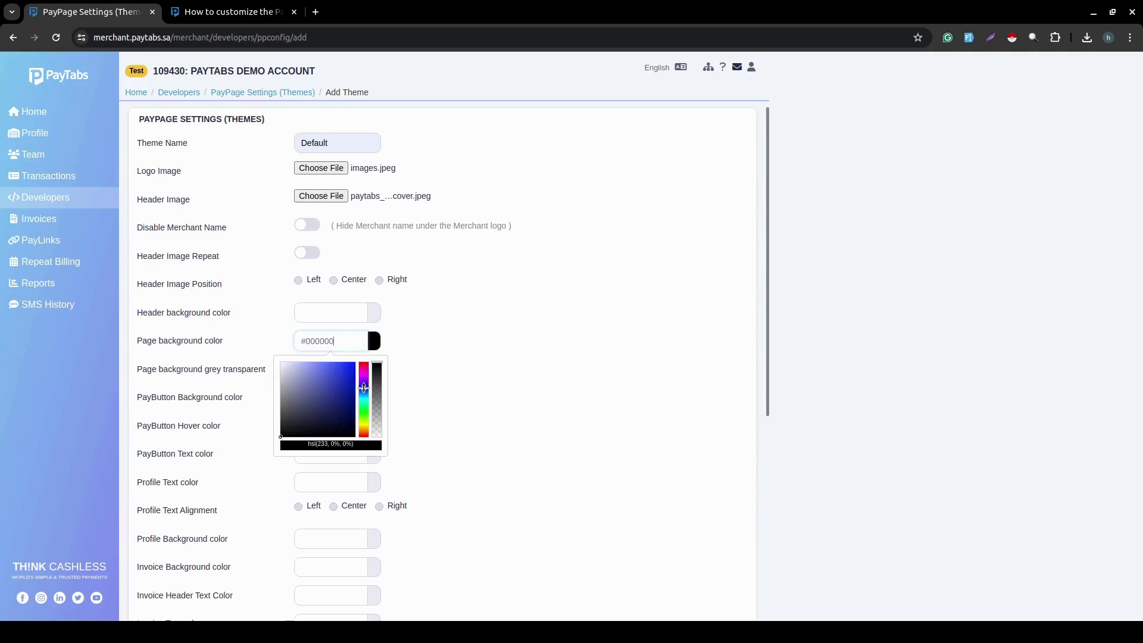
click(364, 389)
drag(363, 388, 314, 368)
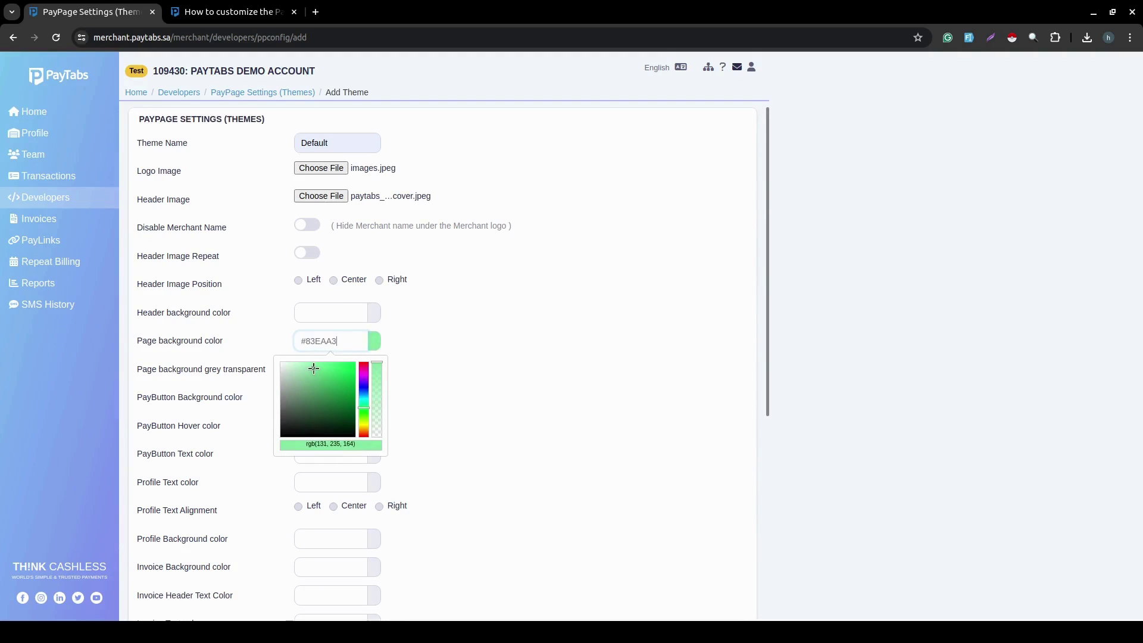
click(451, 367)
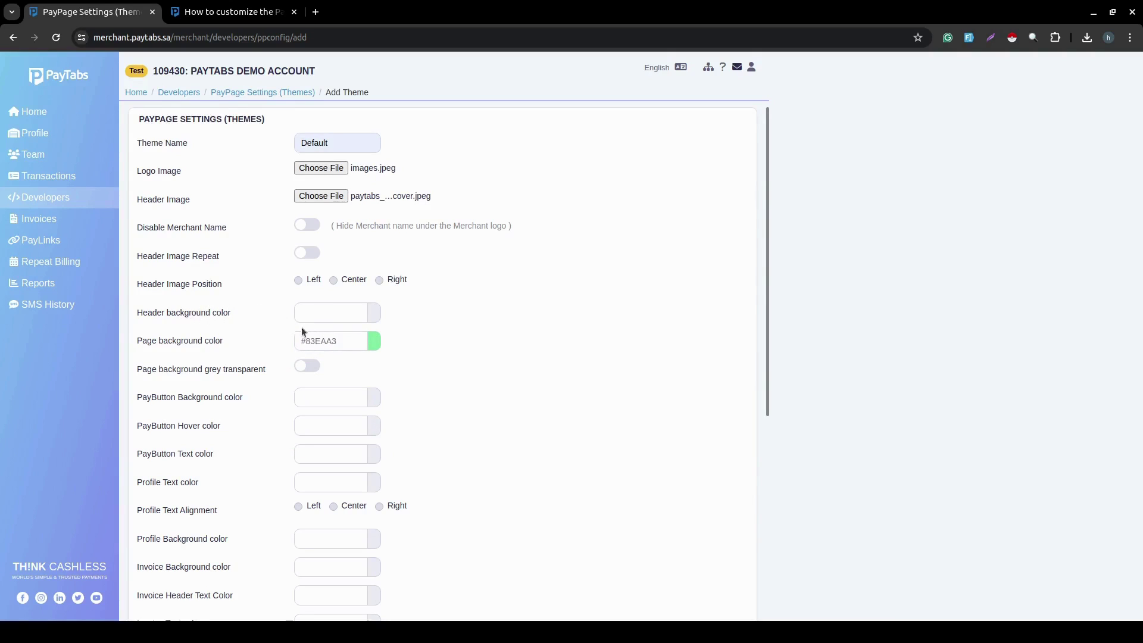
Set the theme's header background color to dark green, #174200.
click(342, 310)
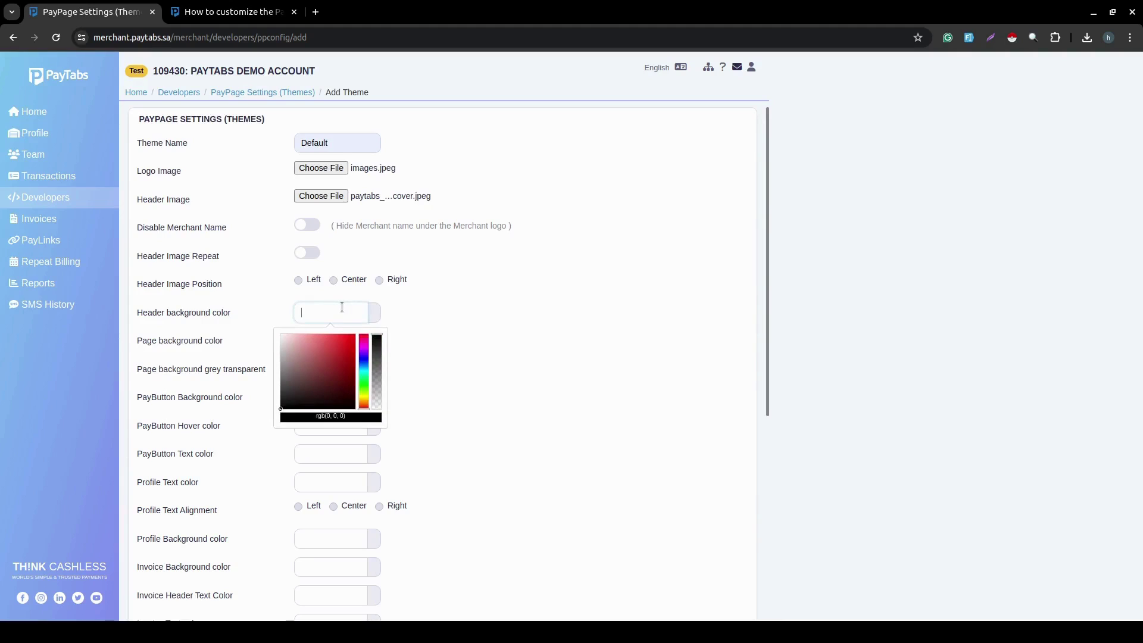
click(364, 388)
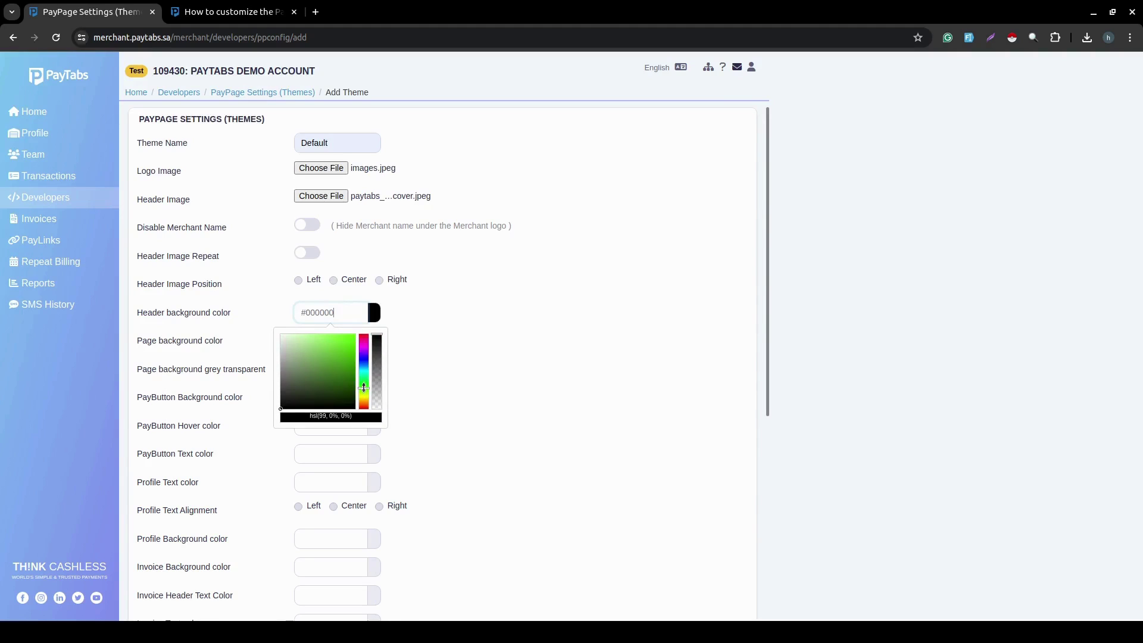
drag(323, 369, 362, 388)
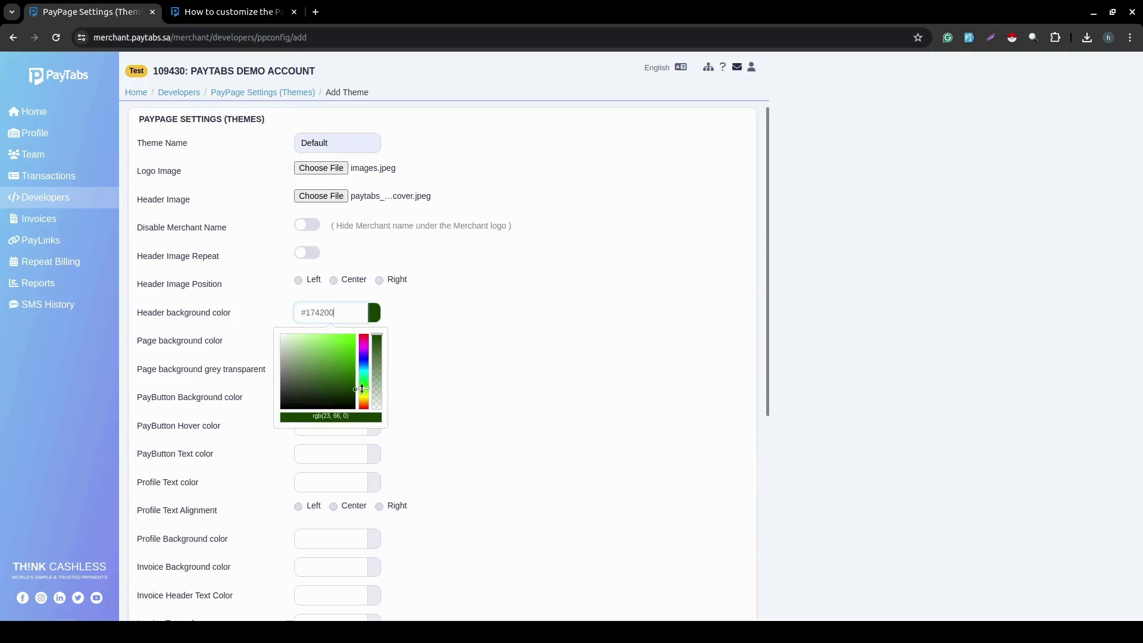
click(422, 336)
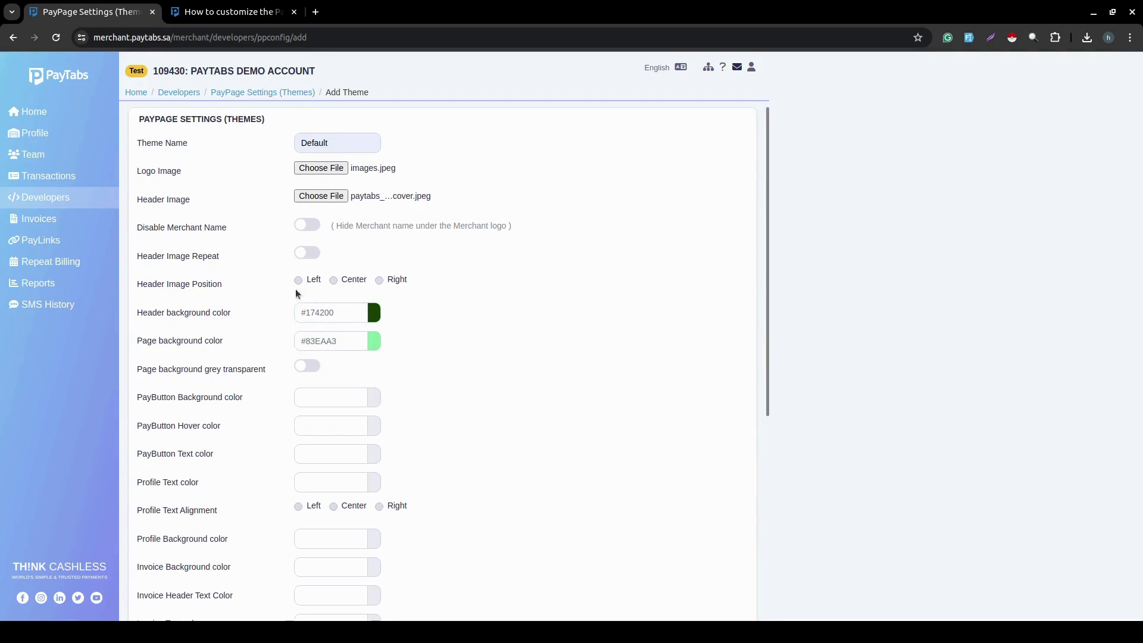
Set the theme's PayButton background color to red, #F40000.
click(363, 404)
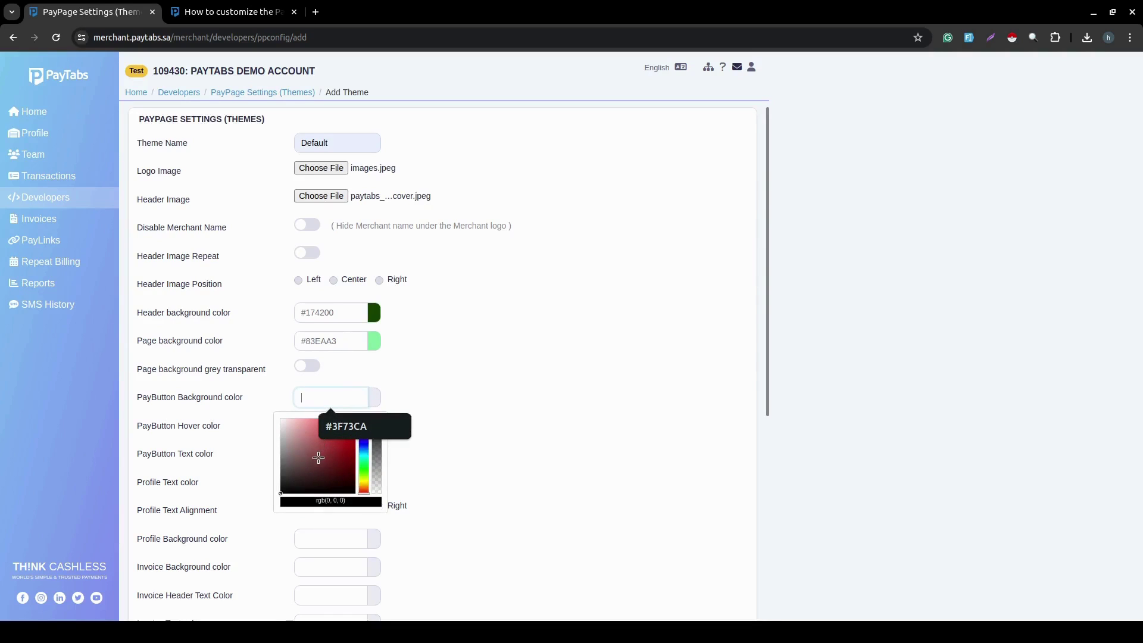
click(304, 448)
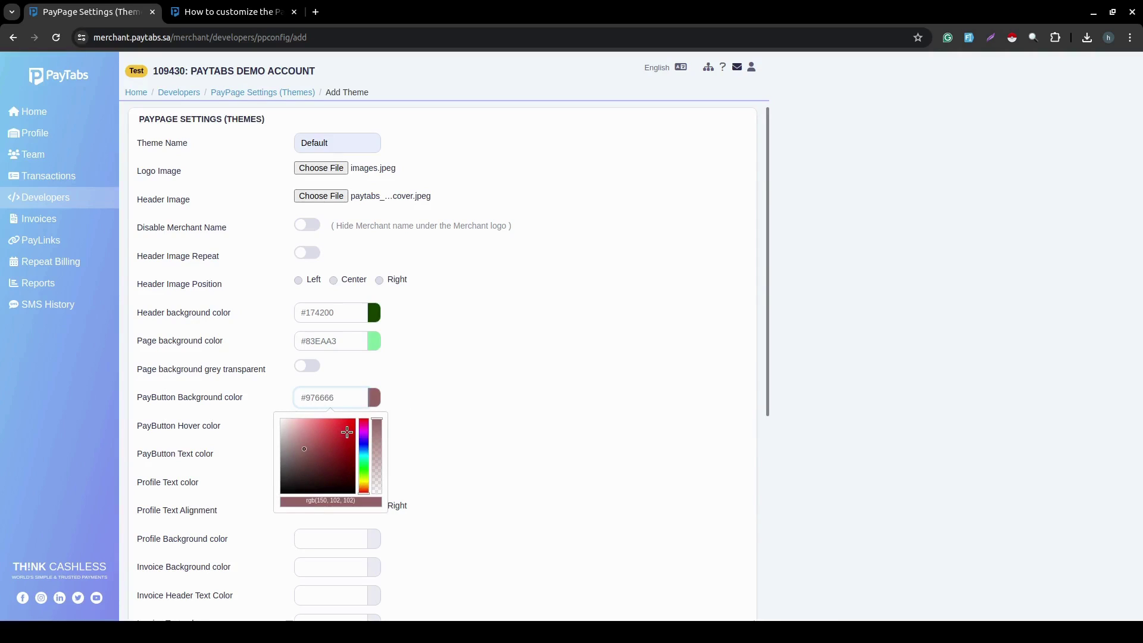
drag(347, 432, 358, 420)
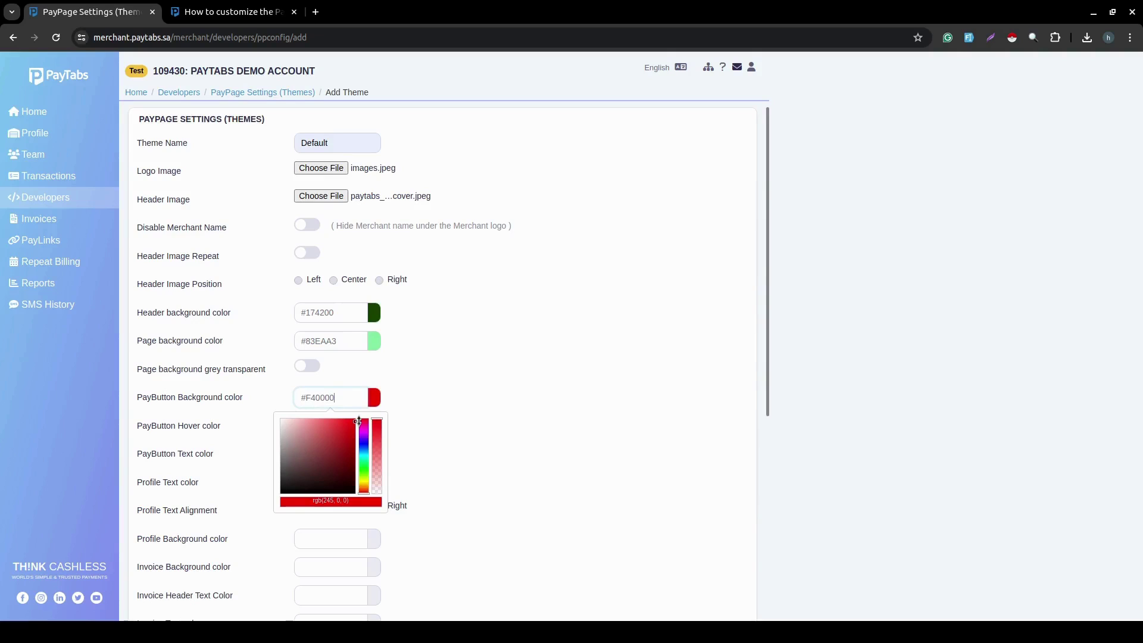
click(416, 392)
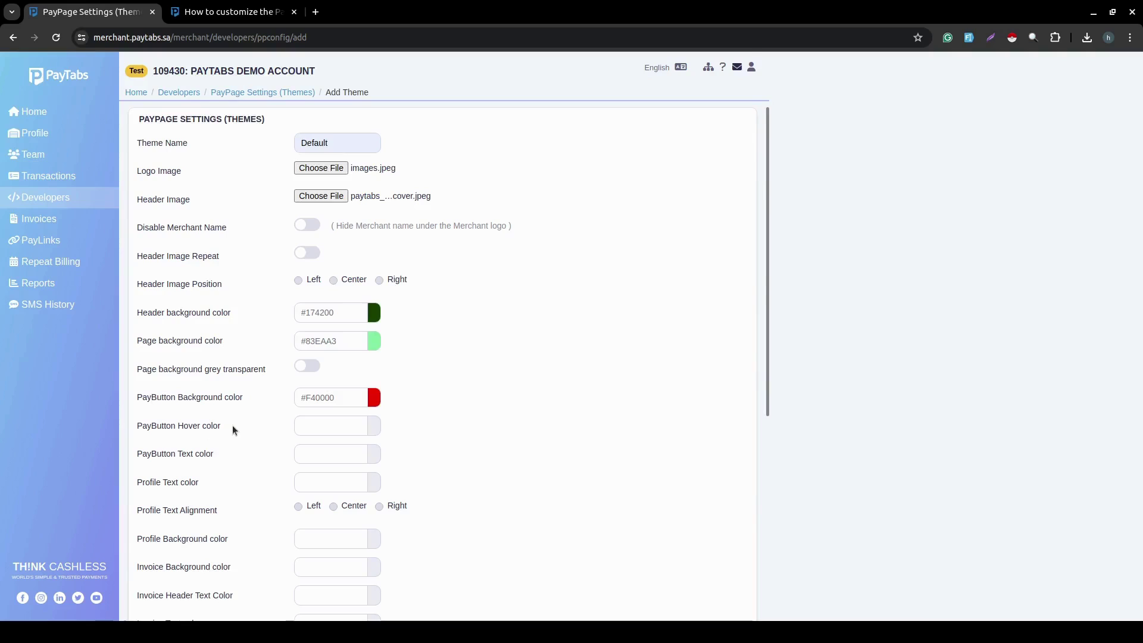
Set the theme's PayButton hover color to yellow, #FFD503.
click(311, 427)
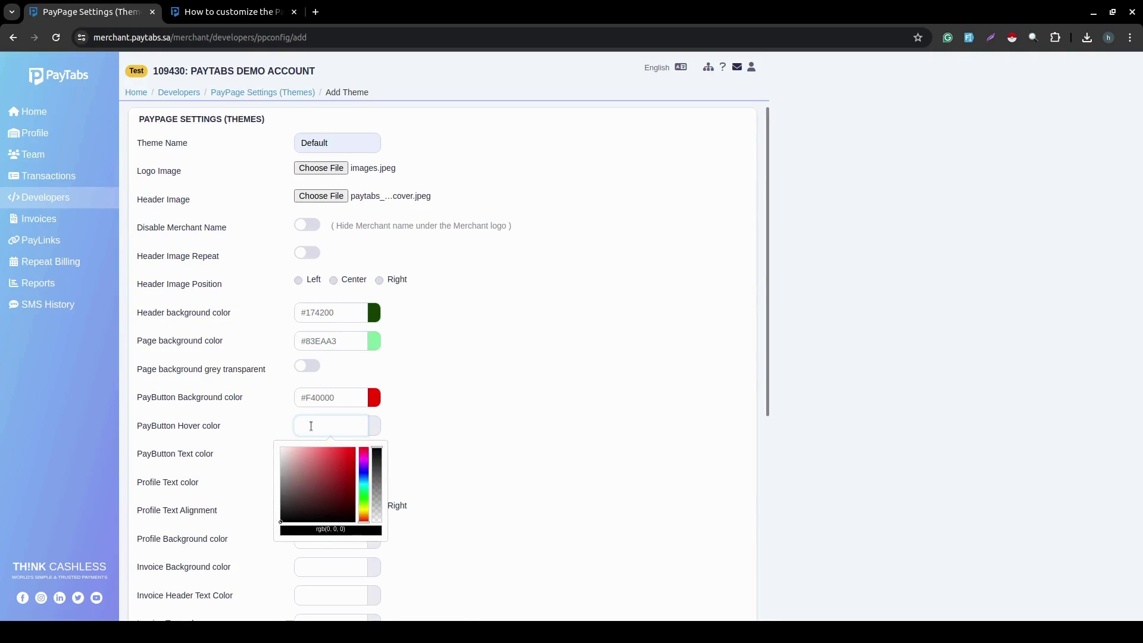
click(363, 463)
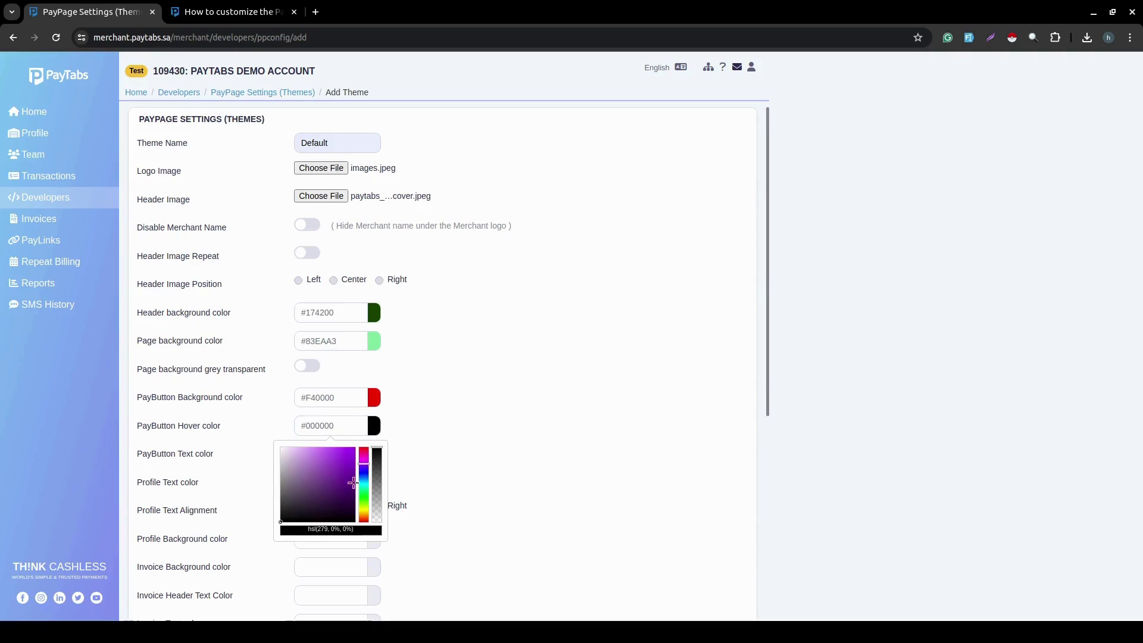
click(363, 474)
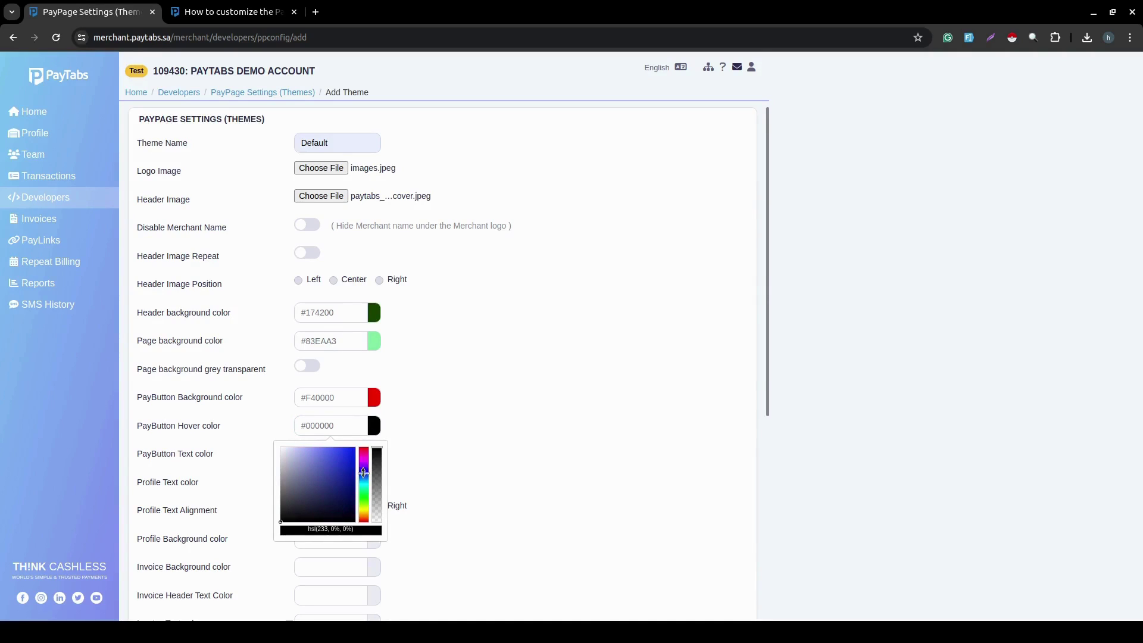
click(332, 473)
click(346, 493)
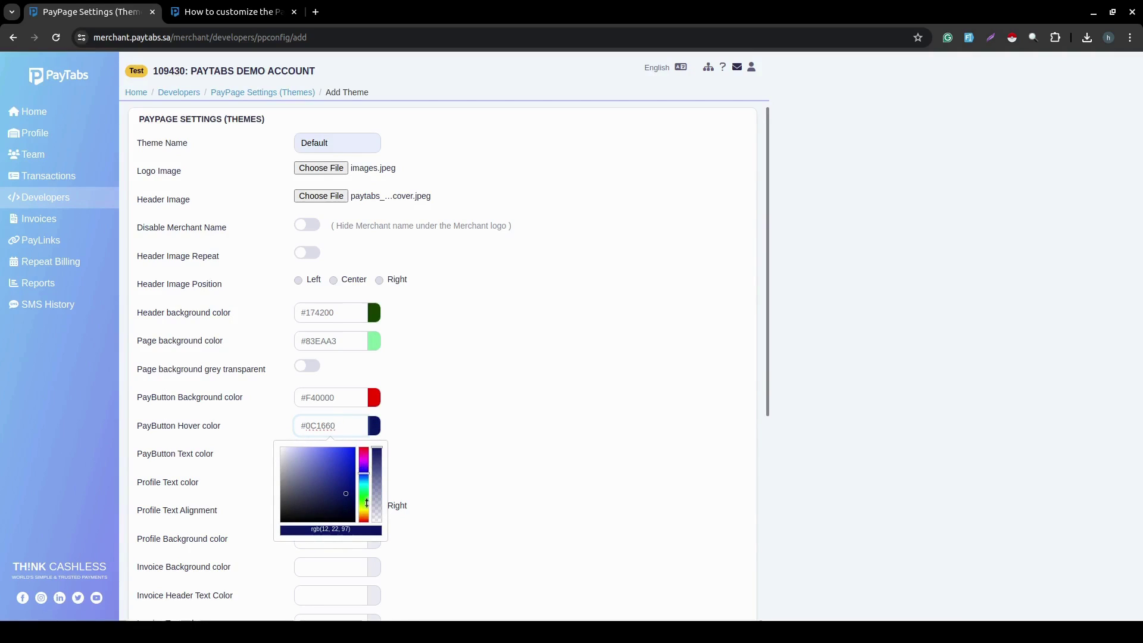
click(364, 511)
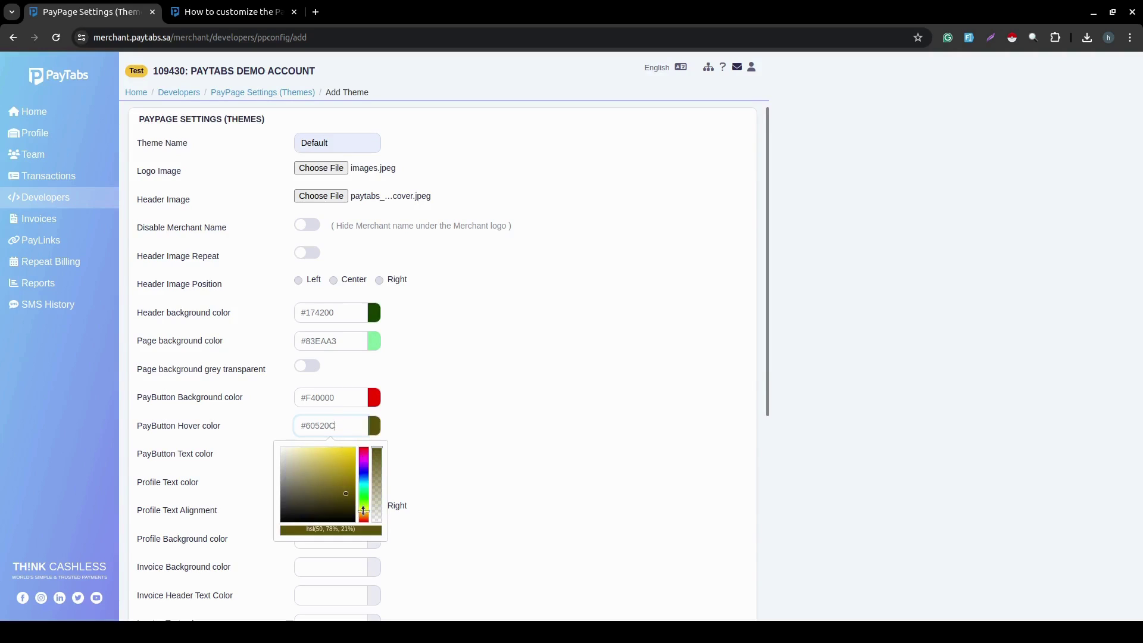
drag(333, 492, 356, 447)
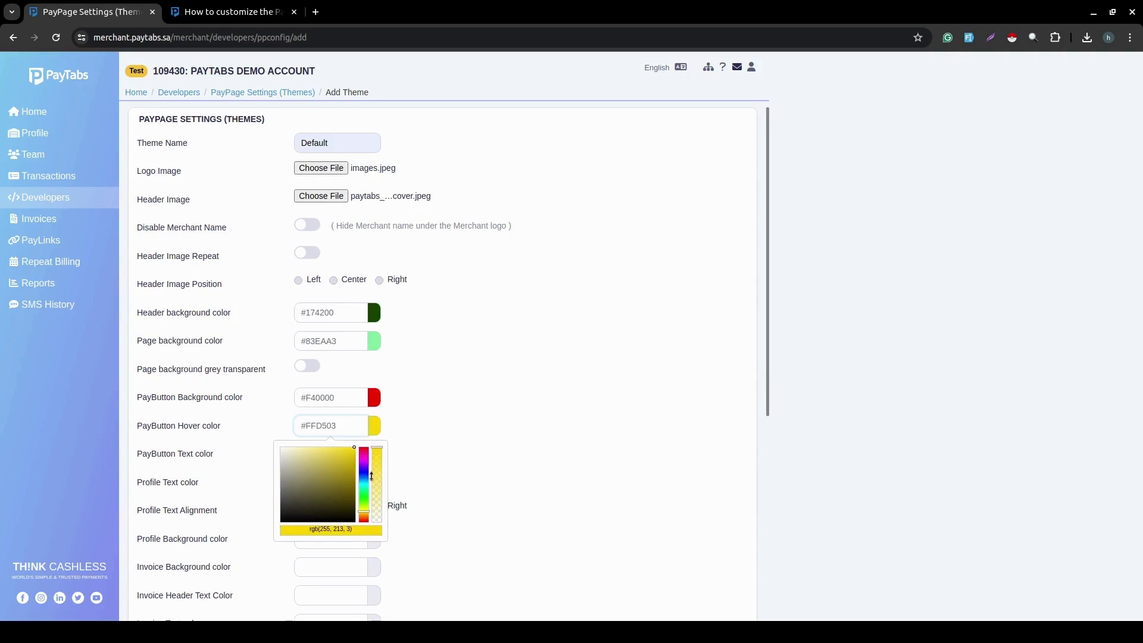
click(412, 471)
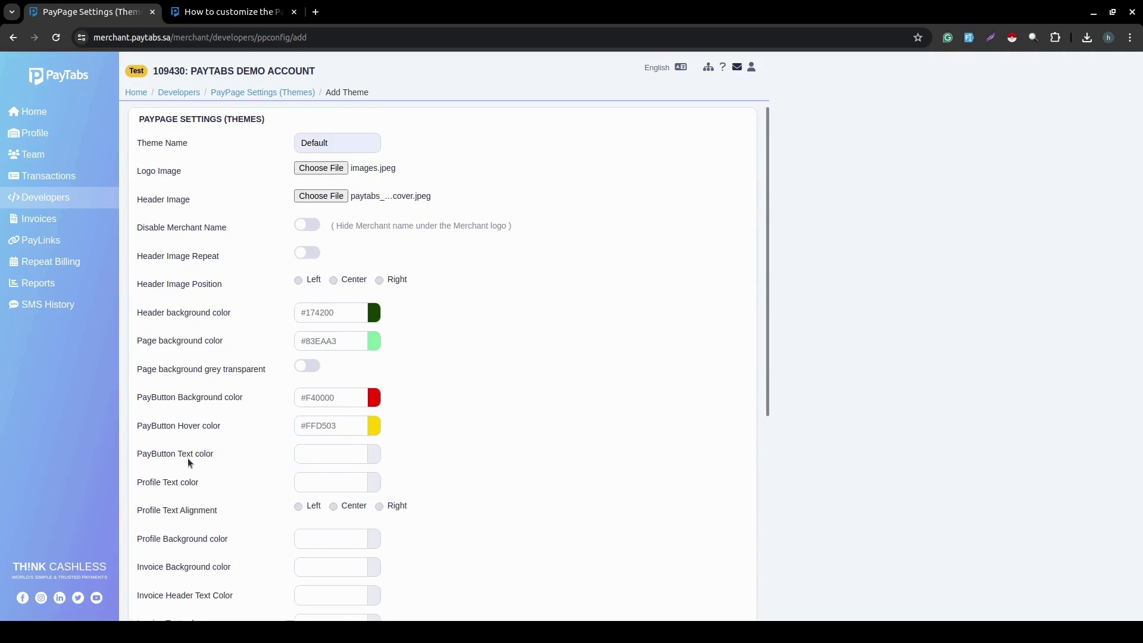
Set the theme's PayButton text color to black, #000000.
click(373, 455)
drag(321, 515, 345, 562)
click(454, 506)
Preview the payment page with the new pay button colors and return to the theme settings.
scroll(319, 362, down, 5)
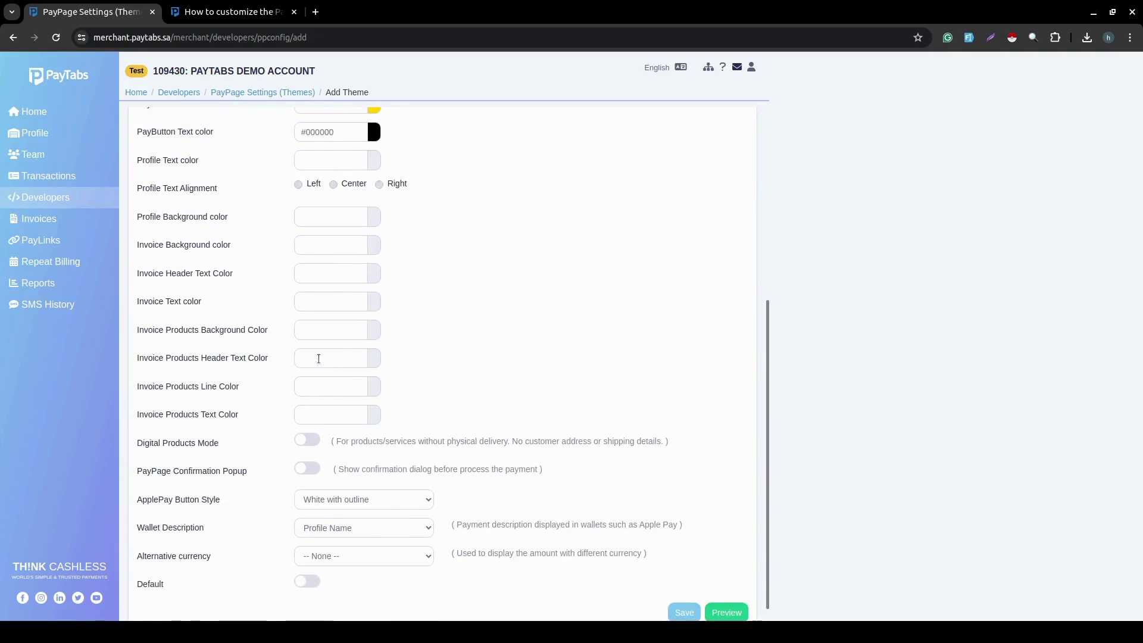
scroll(728, 604, down, 1)
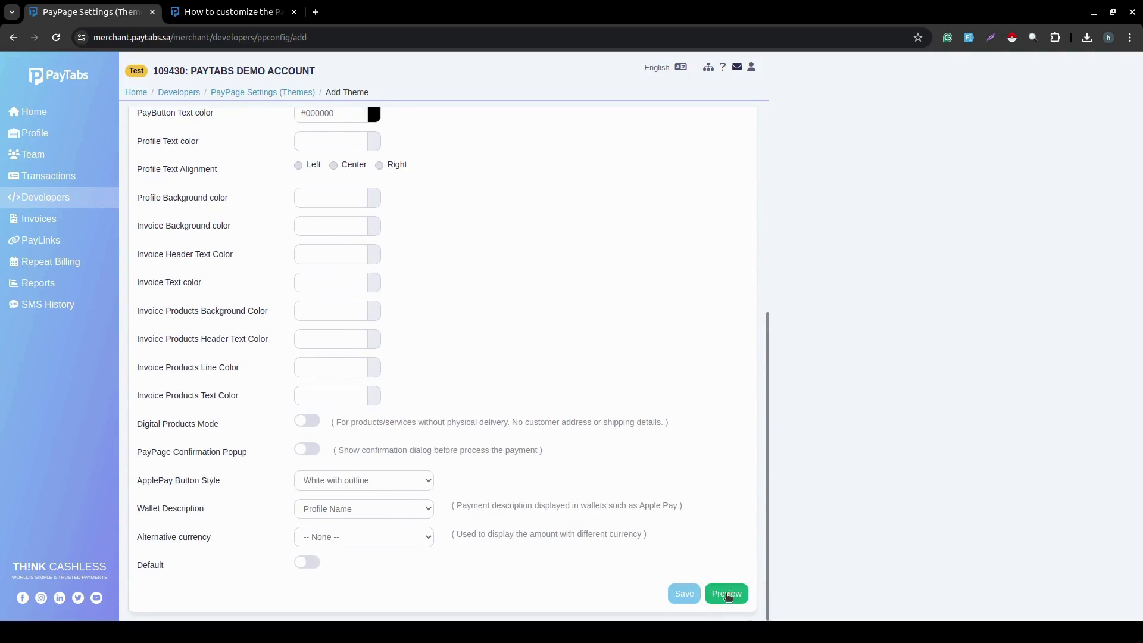
click(726, 593)
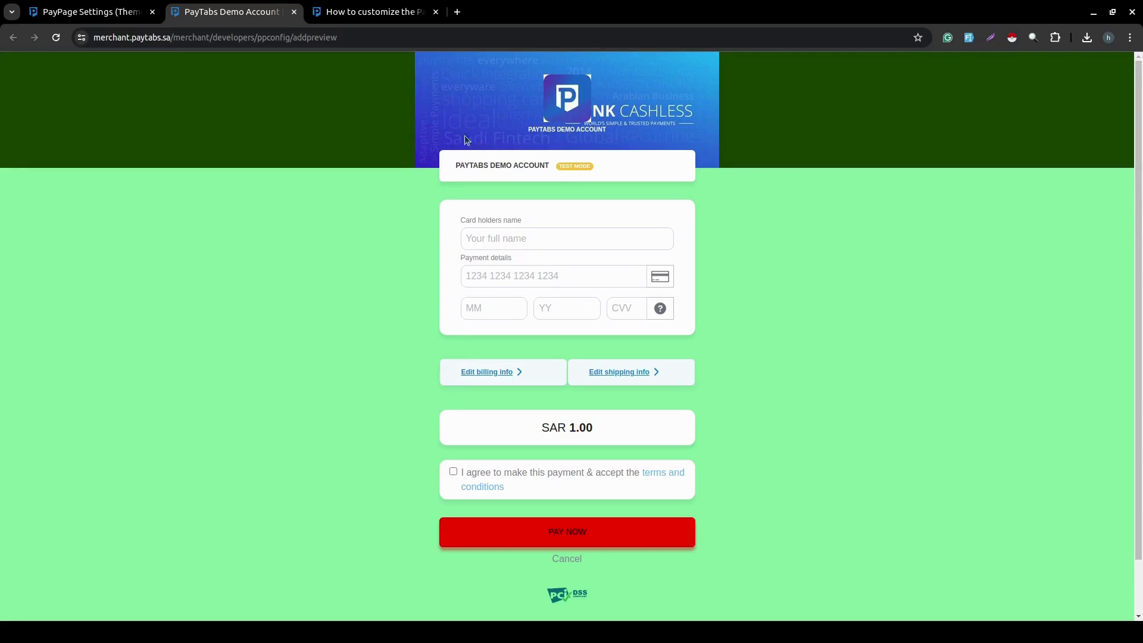
click(75, 11)
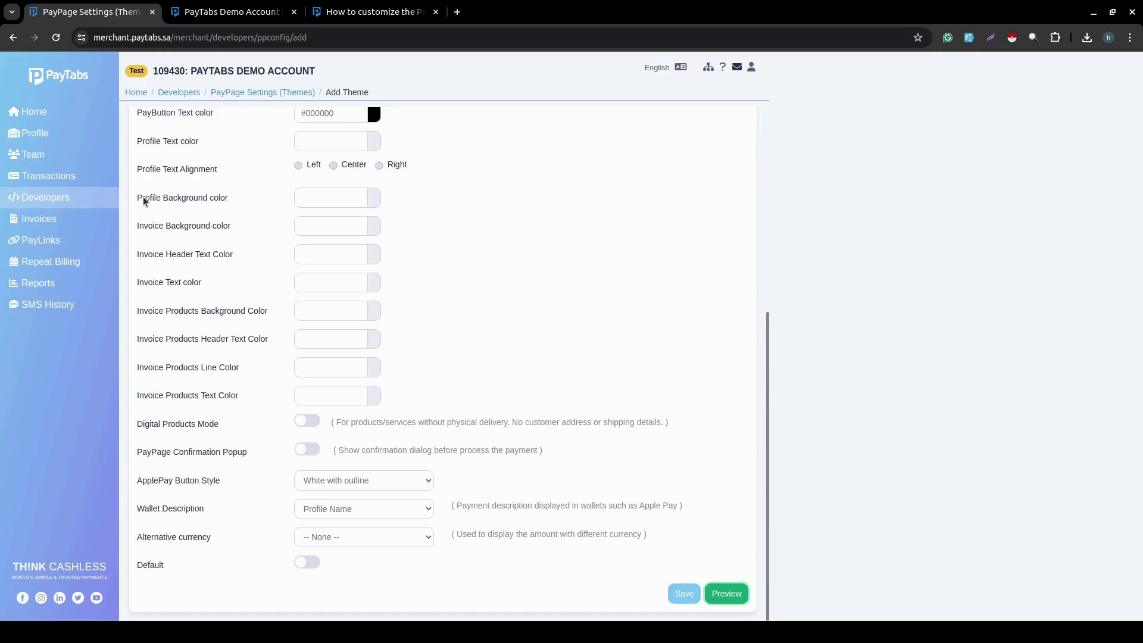
Close the open payment page preview and set the theme's profile background color to dark red, #7C0000.
click(332, 197)
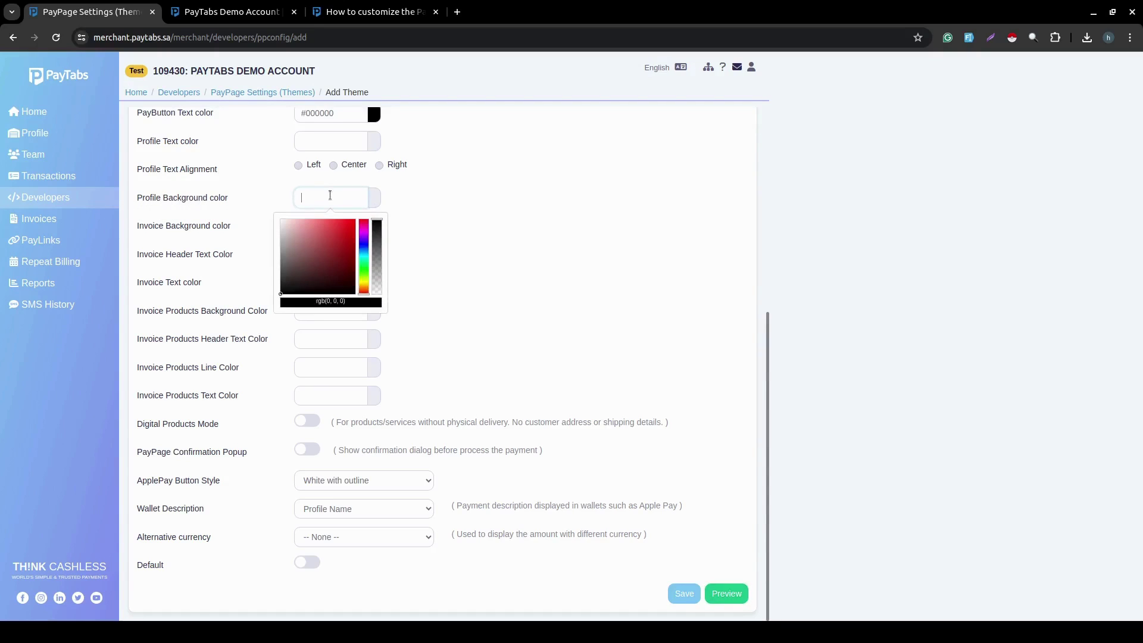
click(294, 11)
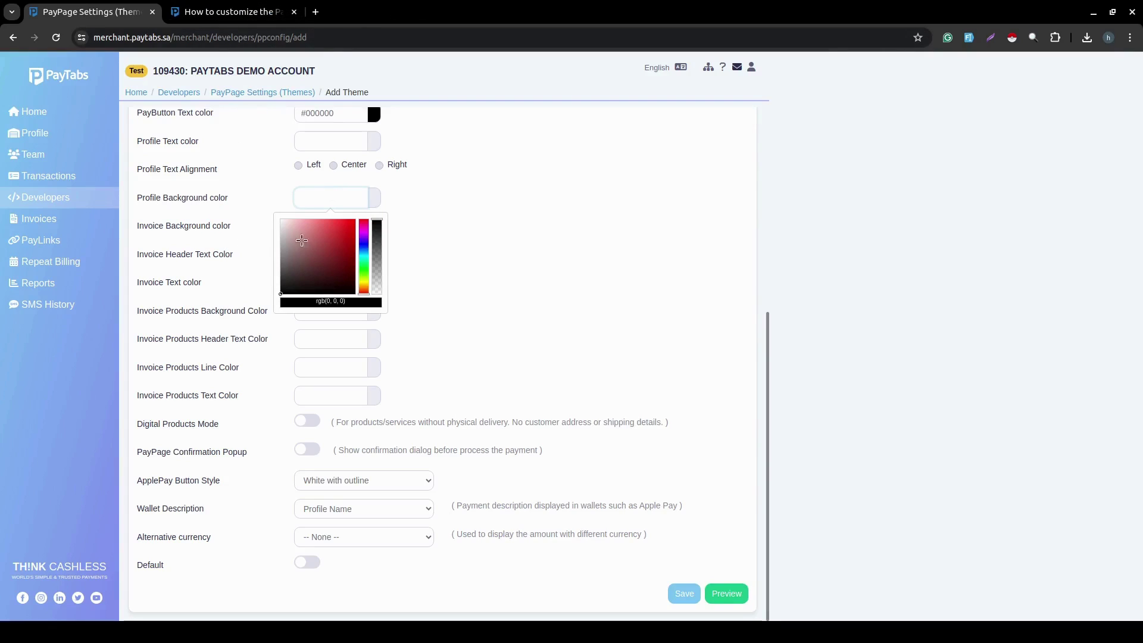
drag(340, 236, 378, 257)
click(432, 300)
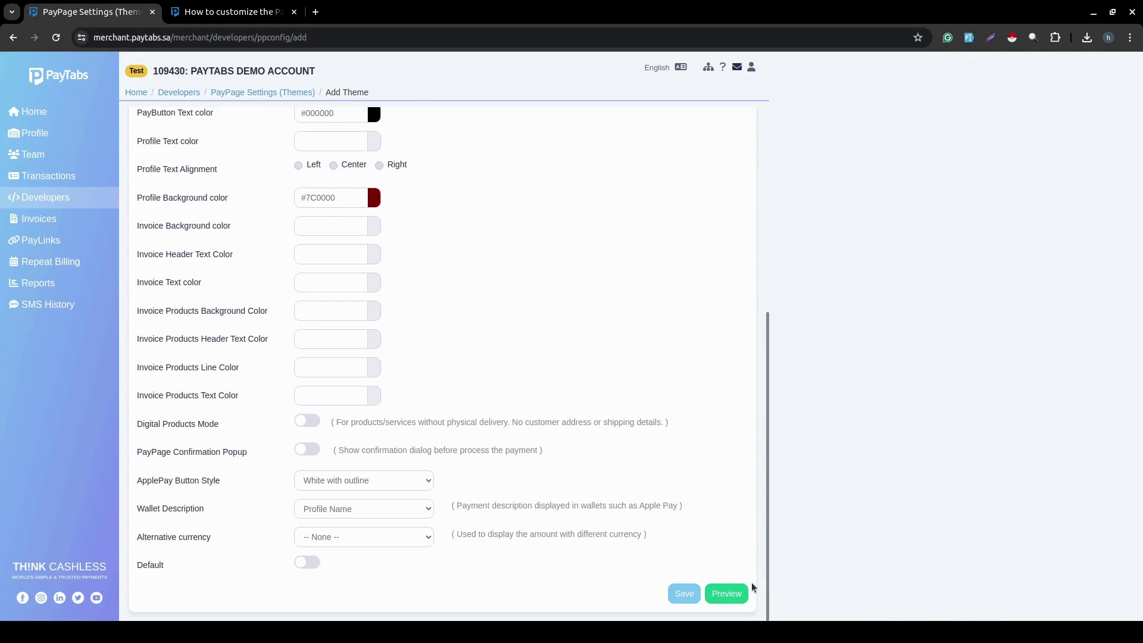
Preview the payment page to check the profile background color and close the preview.
click(731, 595)
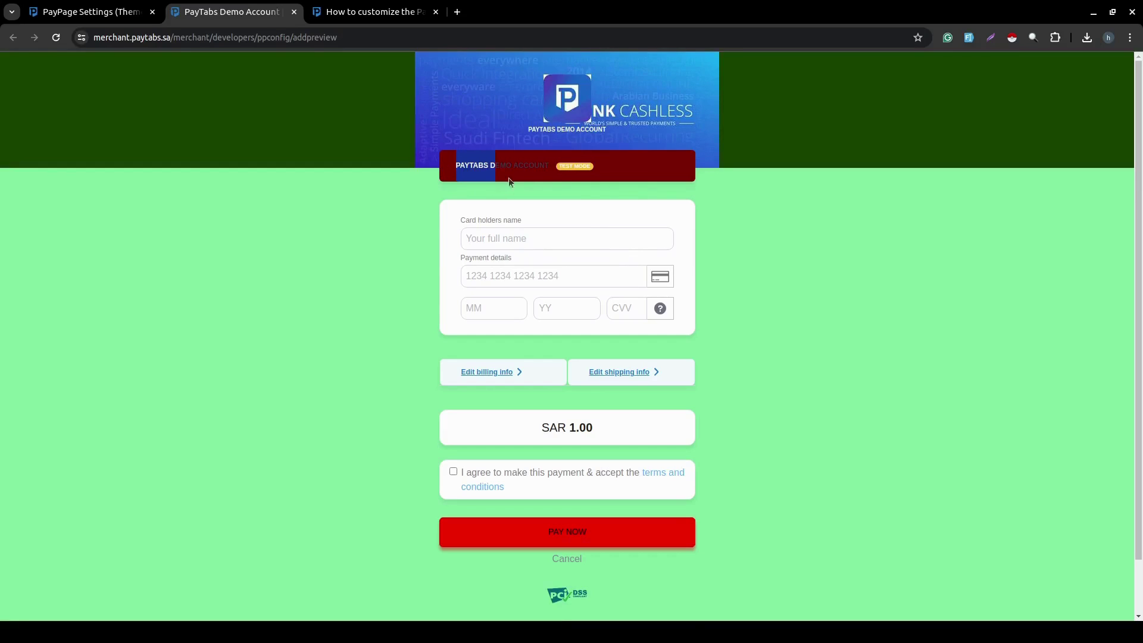
click(638, 177)
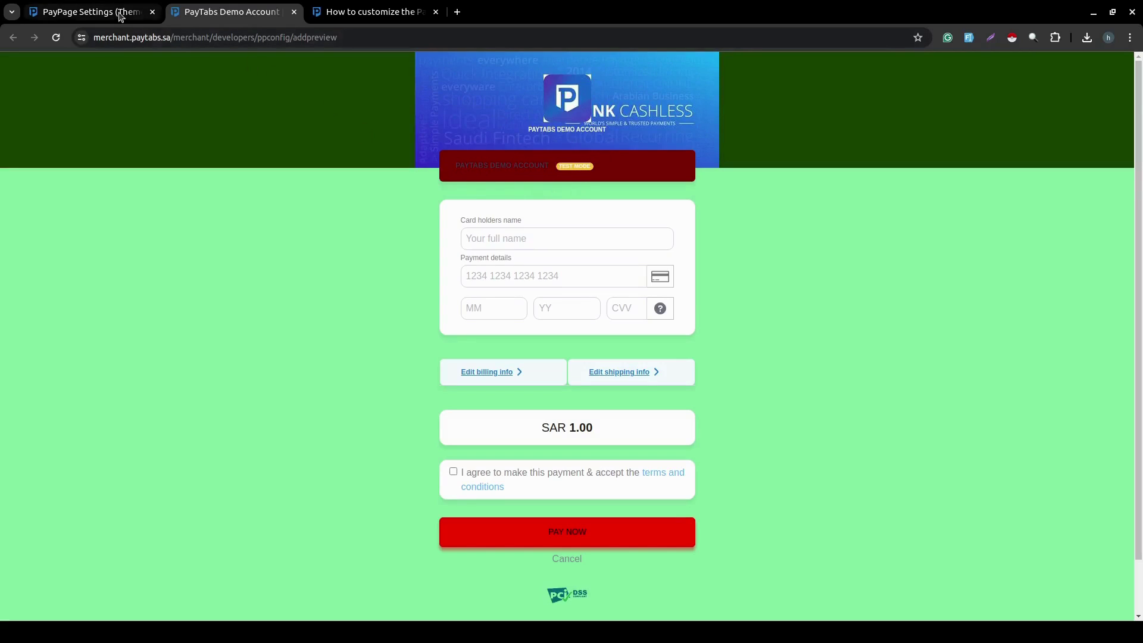
click(294, 12)
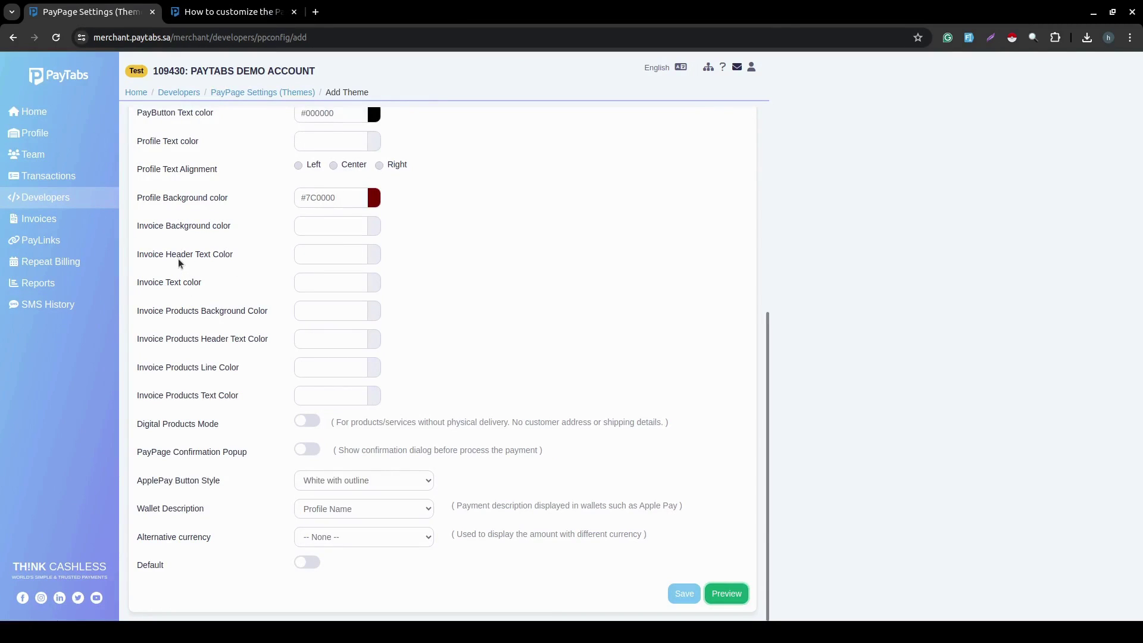
Open the payment page of the pending invoice, view its invoice details and close the page.
drag(131, 255, 216, 412)
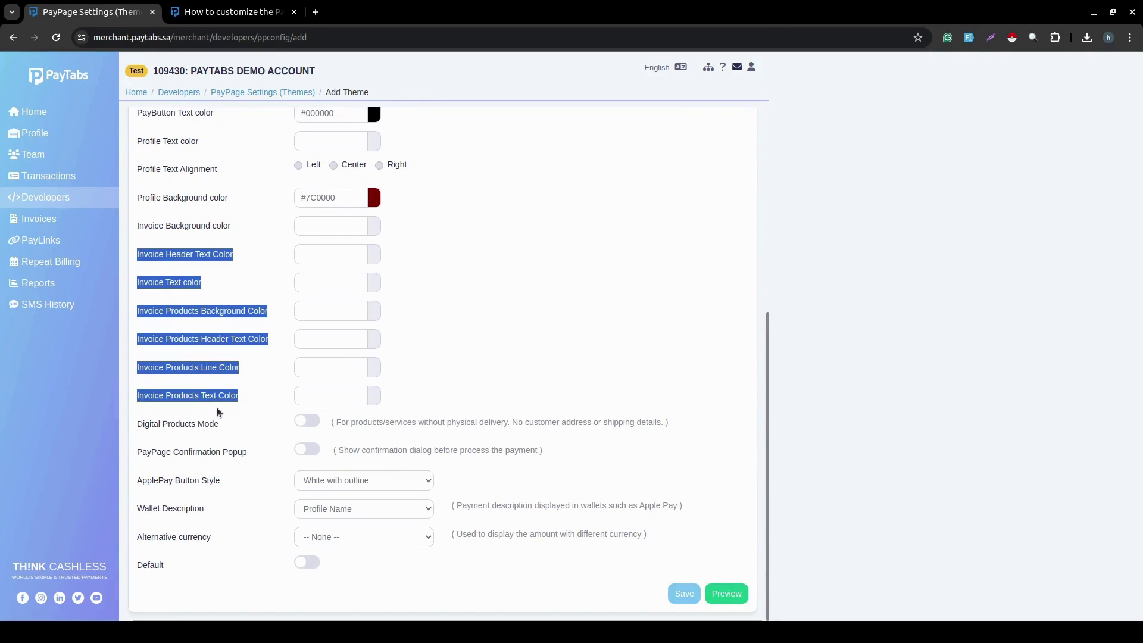
click(264, 370)
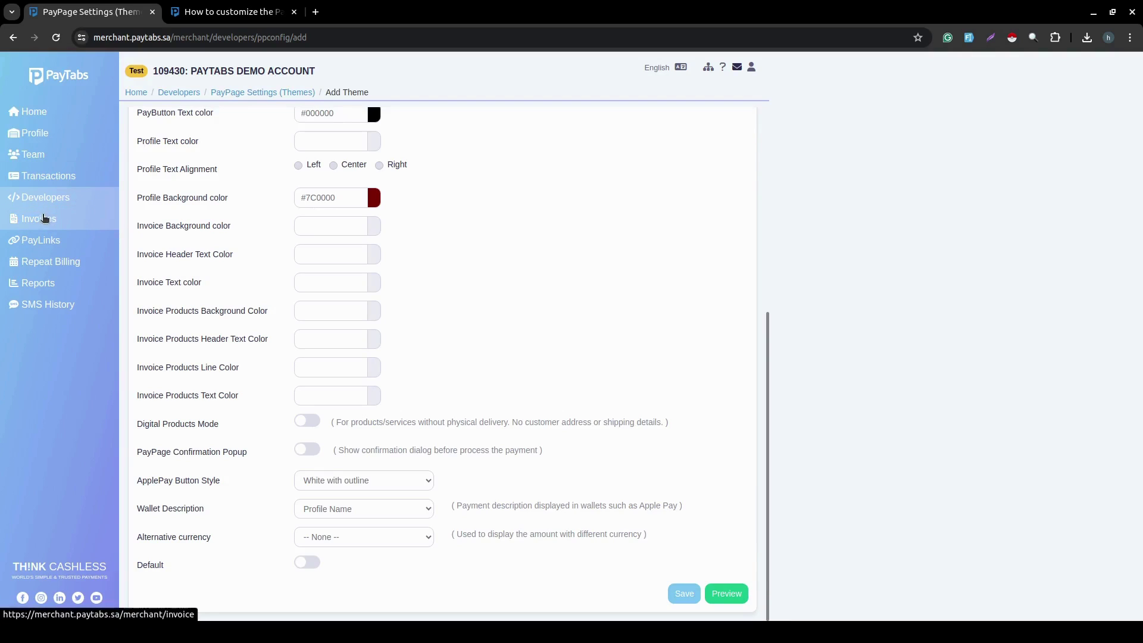
click(44, 219)
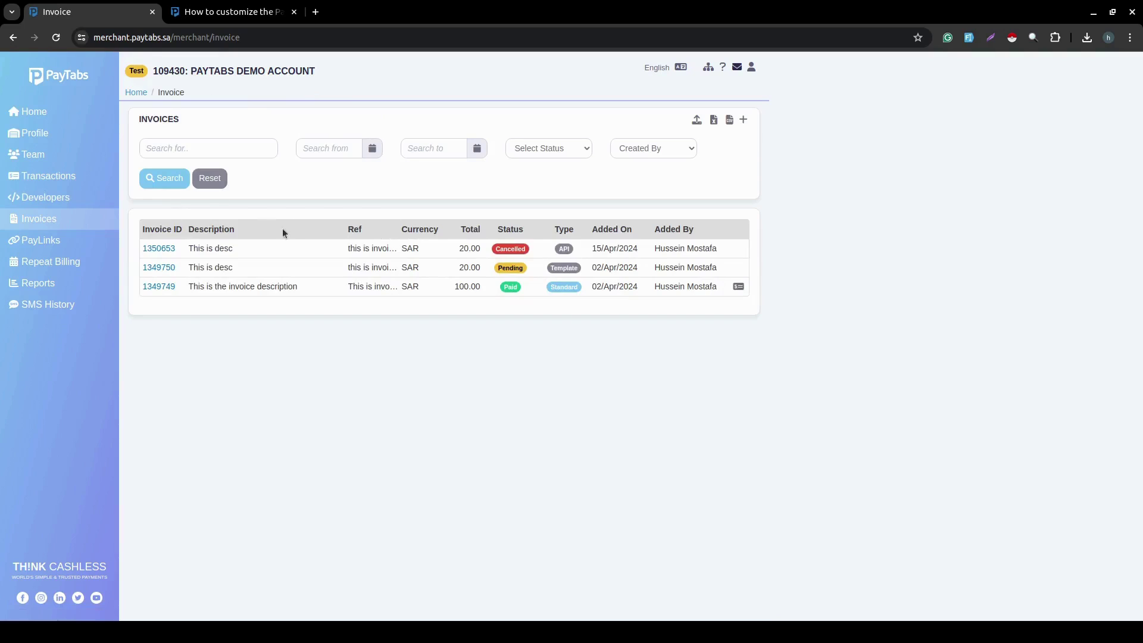
click(159, 268)
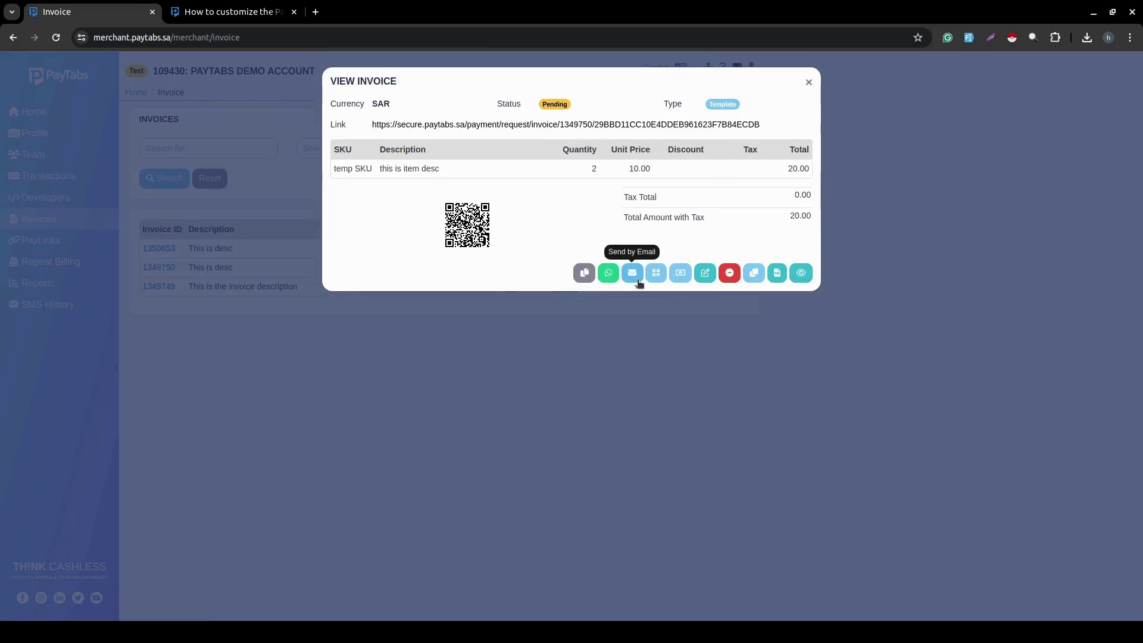
click(678, 273)
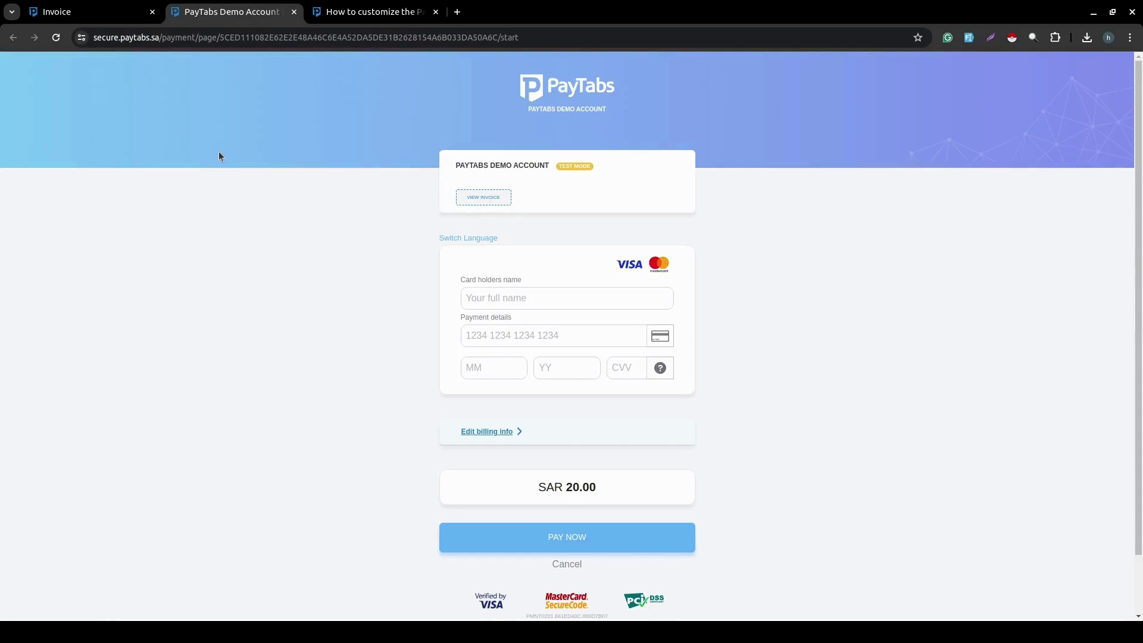
click(473, 195)
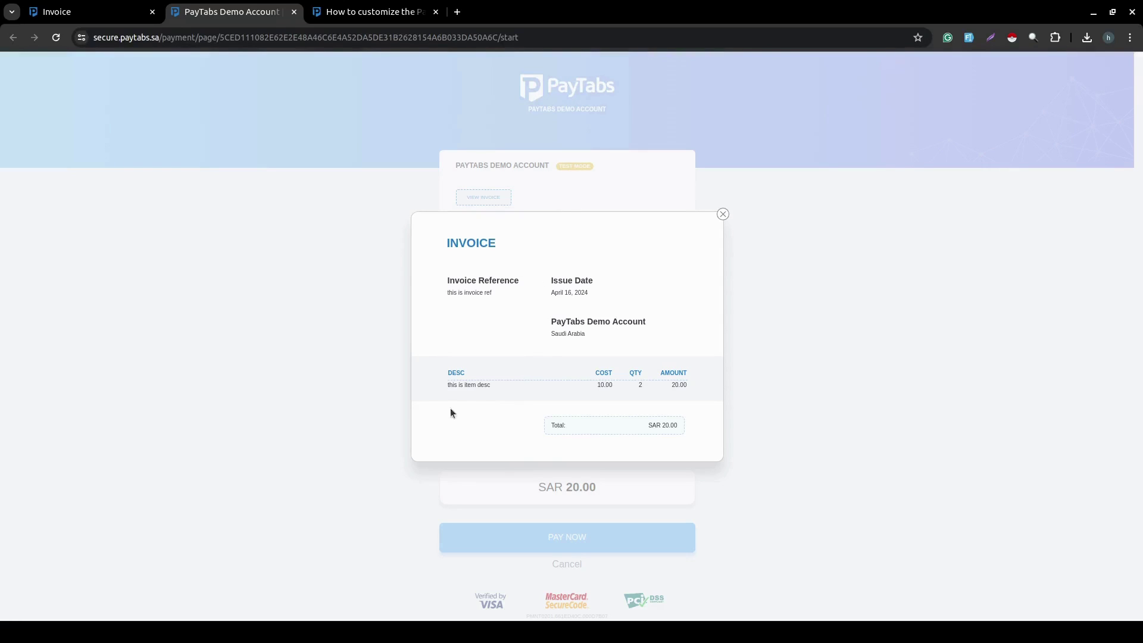
click(293, 12)
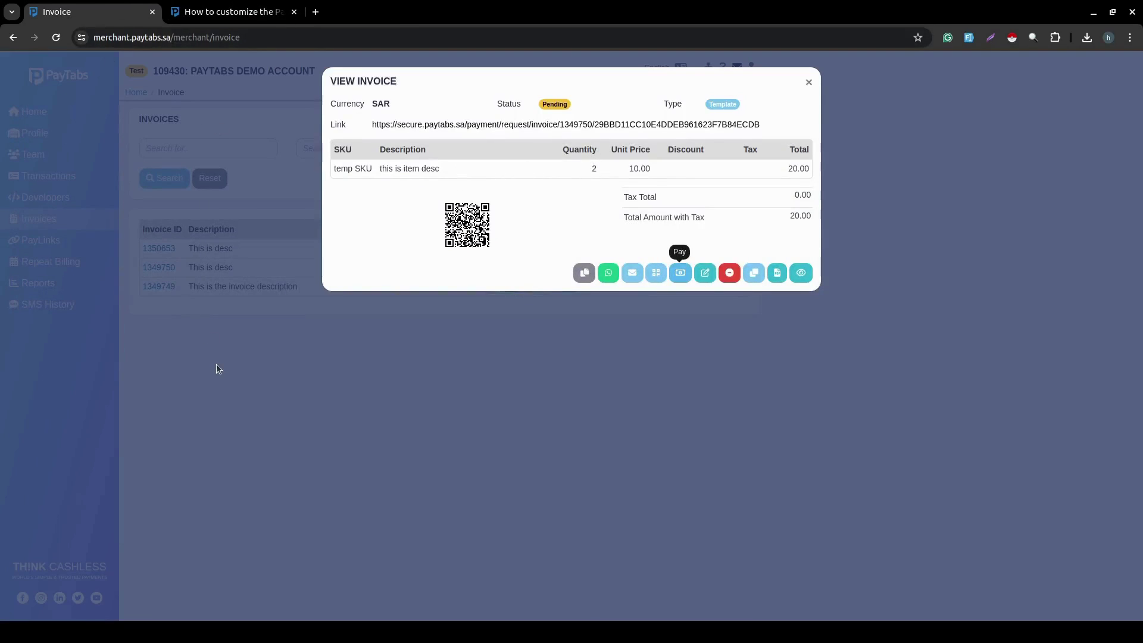
Close the invoice view and add a new PayPage theme named Default in the developer settings.
click(216, 364)
click(50, 198)
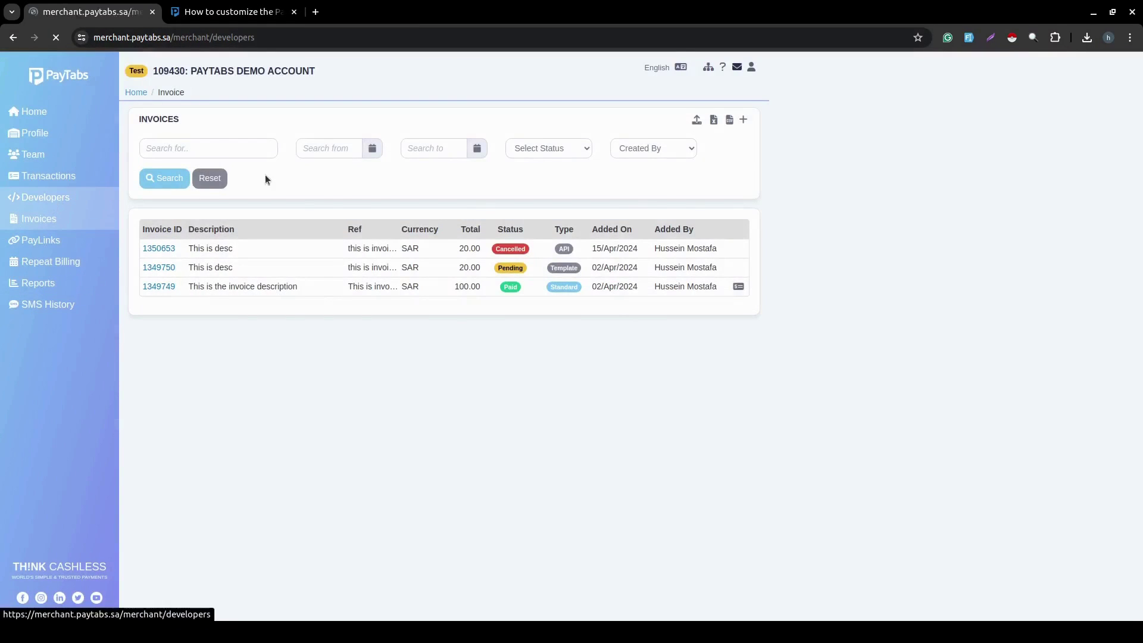
click(660, 201)
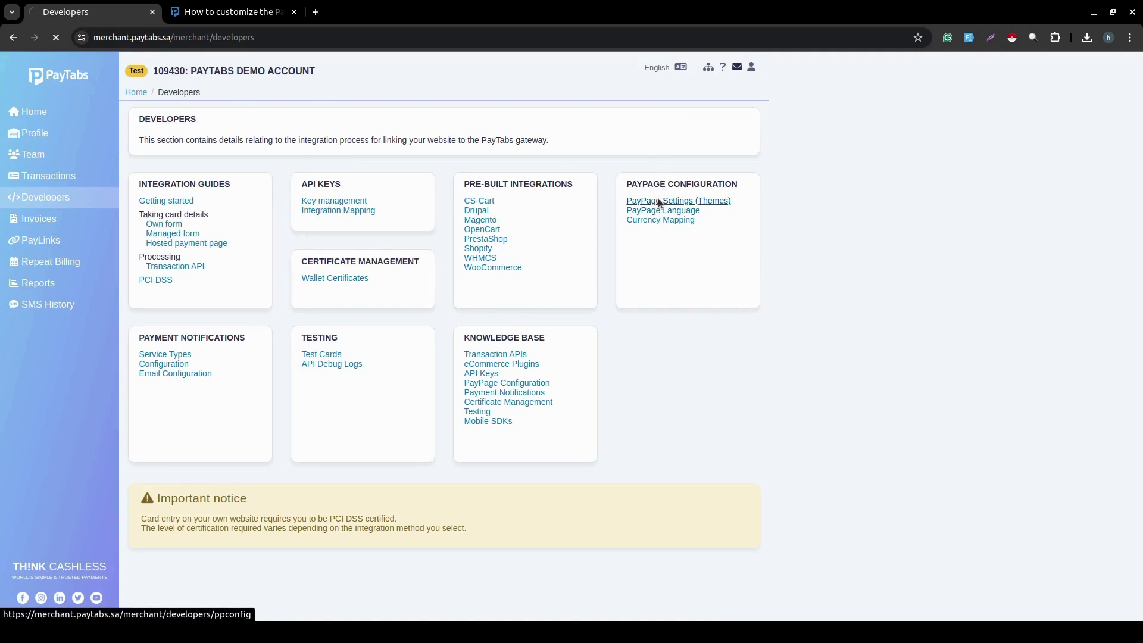
click(743, 119)
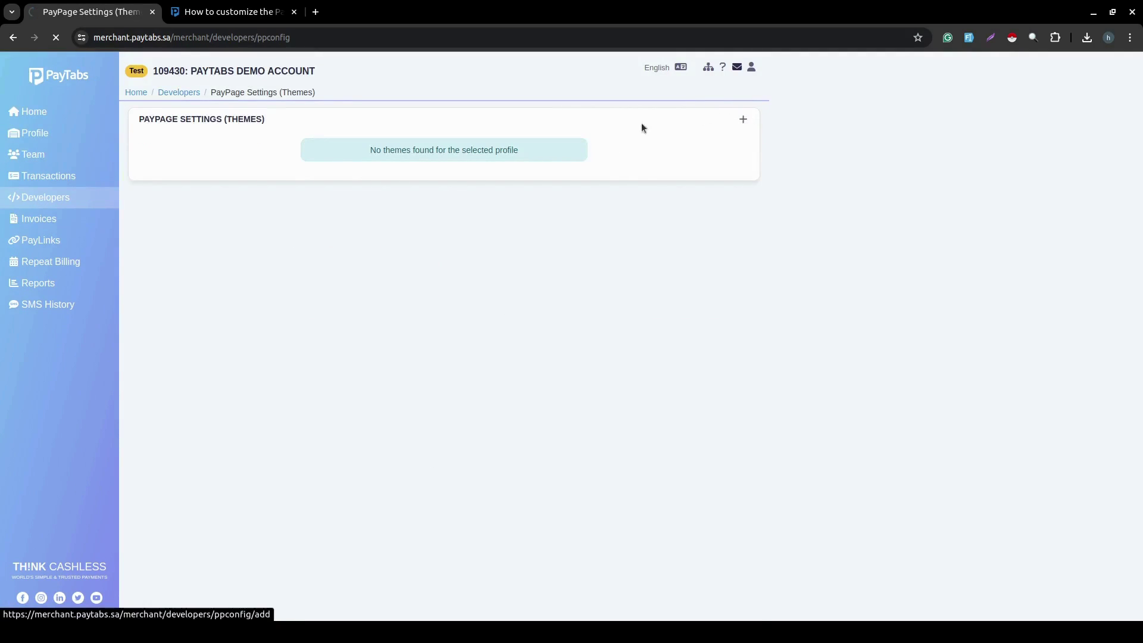
click(347, 141)
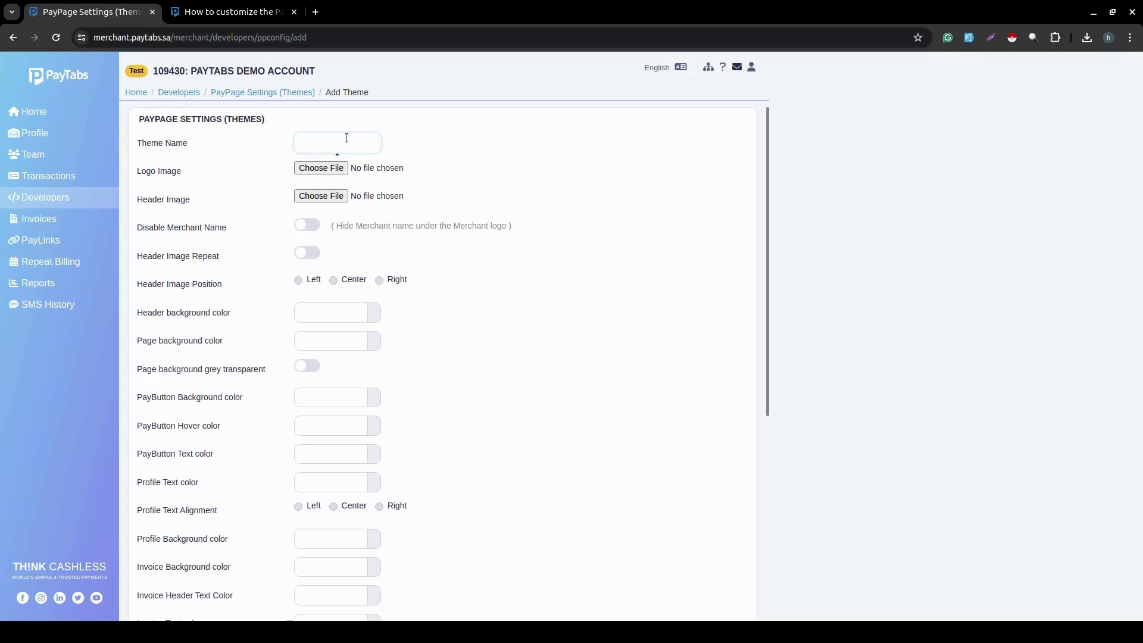
text(de)
click(345, 171)
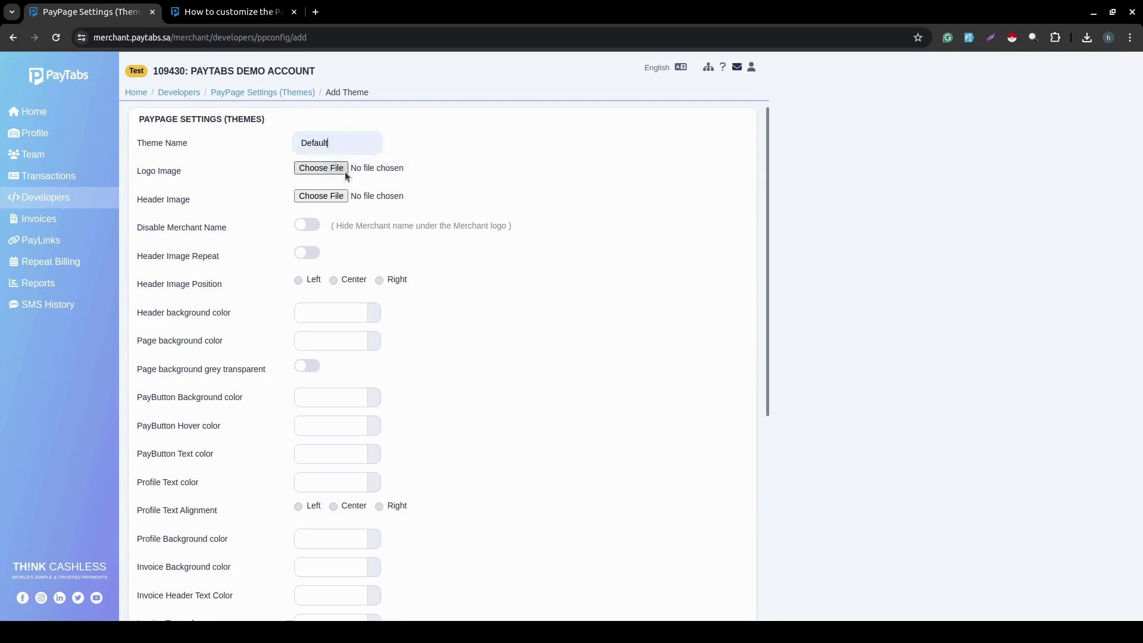
scroll(344, 172, down, 4)
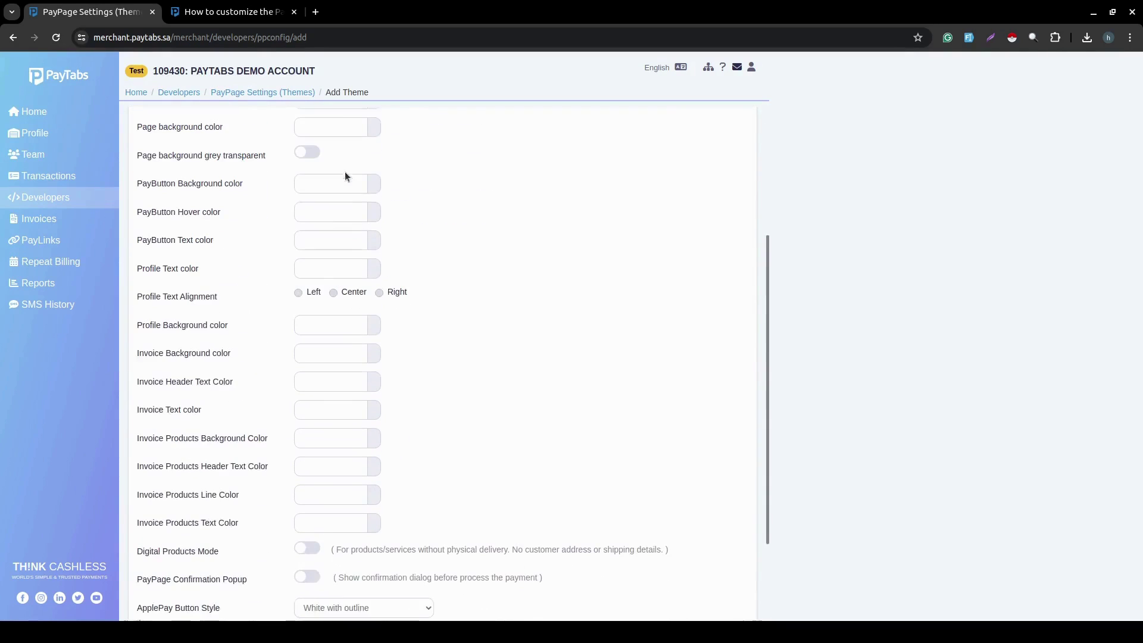
click(192, 342)
click(200, 359)
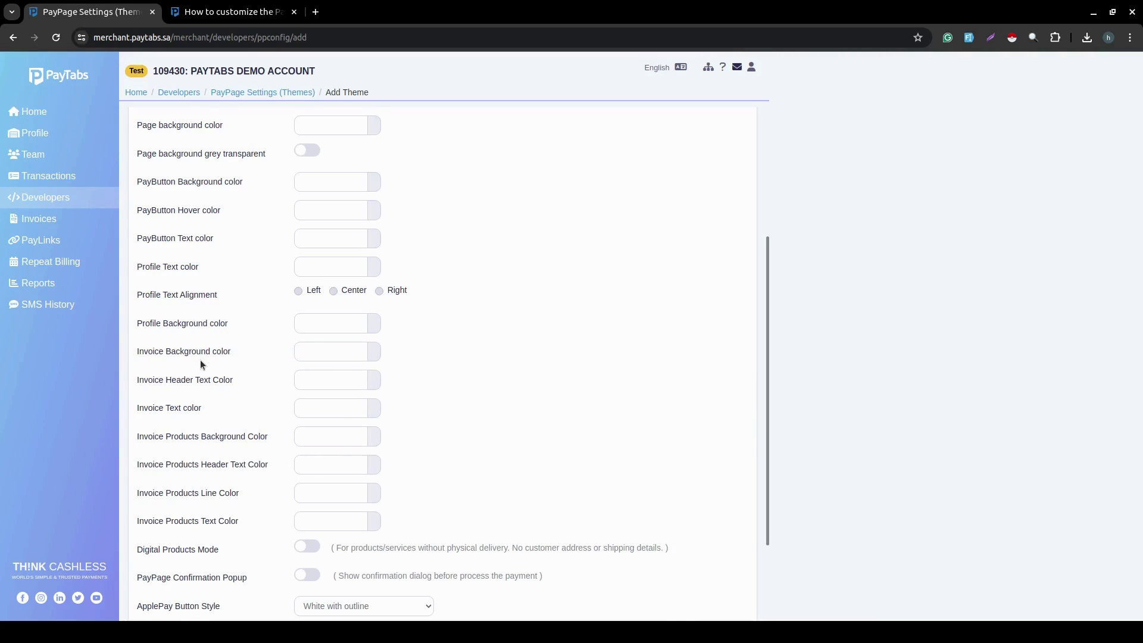
Turn on the theme's PayPage Confirmation Popup and preview the payment page.
scroll(201, 360, down, 2)
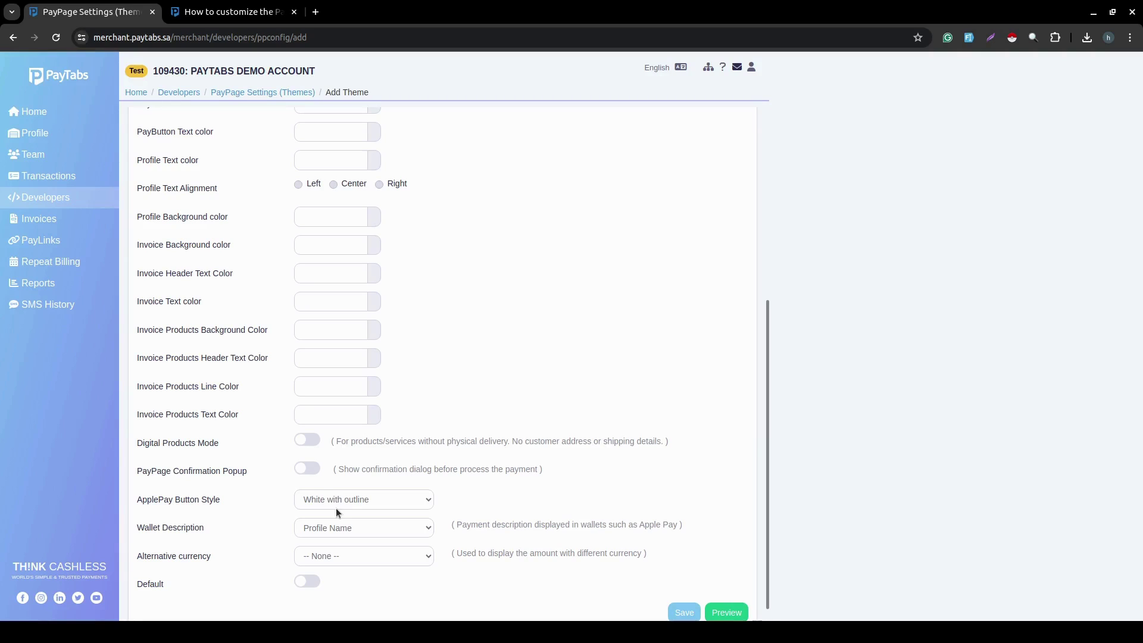
click(310, 471)
scroll(310, 470, down, 1)
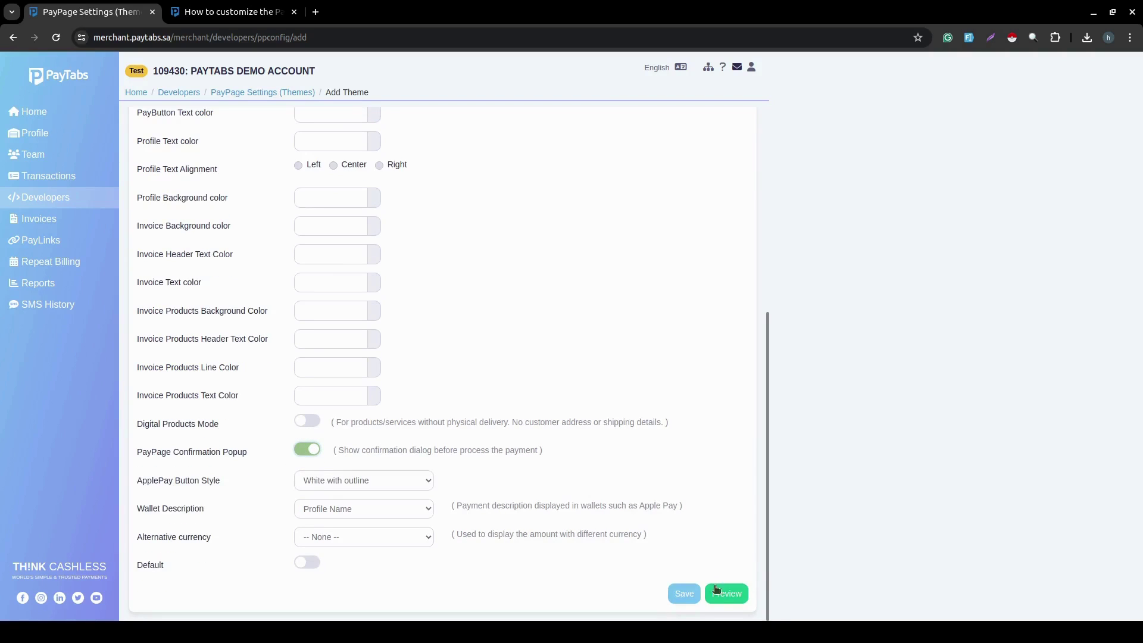
click(738, 593)
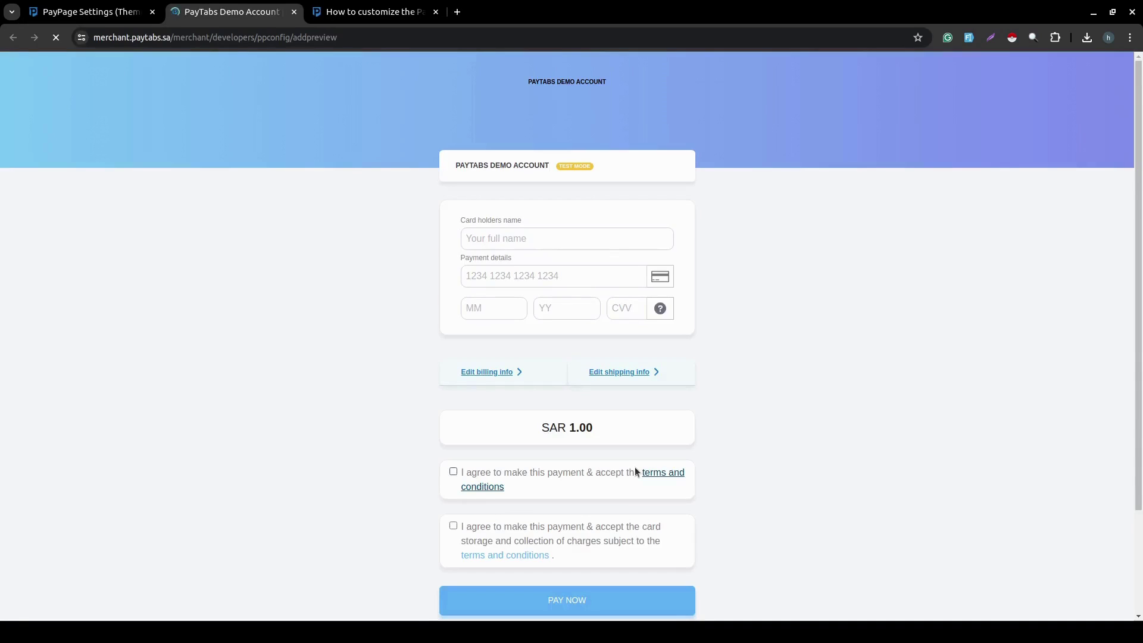
scroll(651, 318, down, 1)
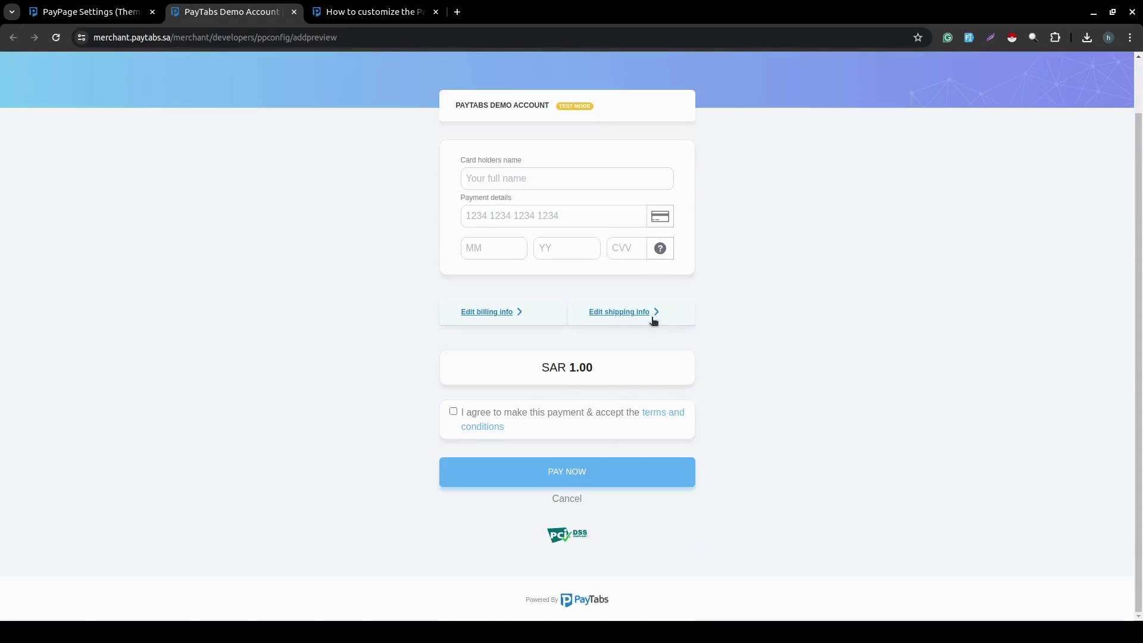
Fill in the preview's cardholder name, saved Visa test card and CVV, accept the terms and submit the payment.
click(535, 178)
click(560, 209)
click(560, 215)
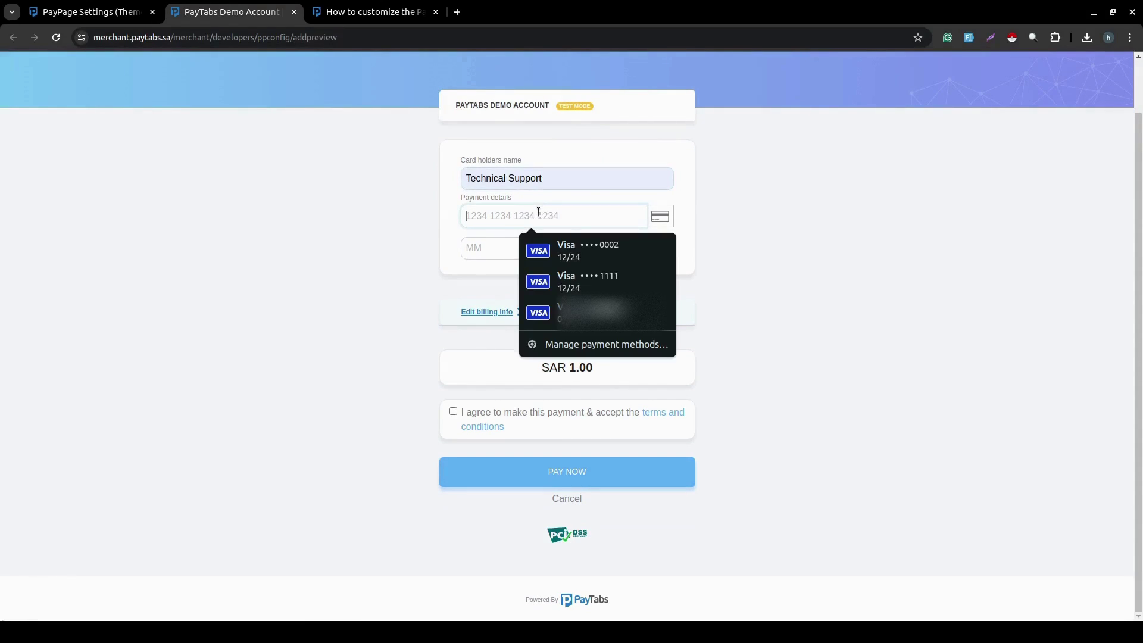
click(583, 253)
click(586, 278)
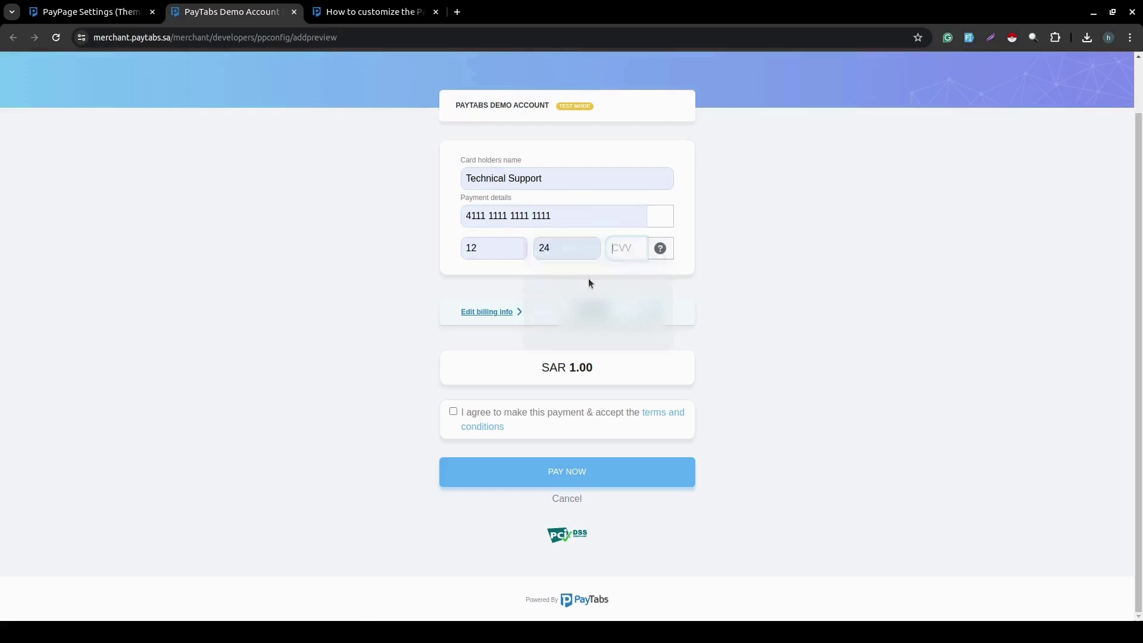
click(640, 251)
text(123)
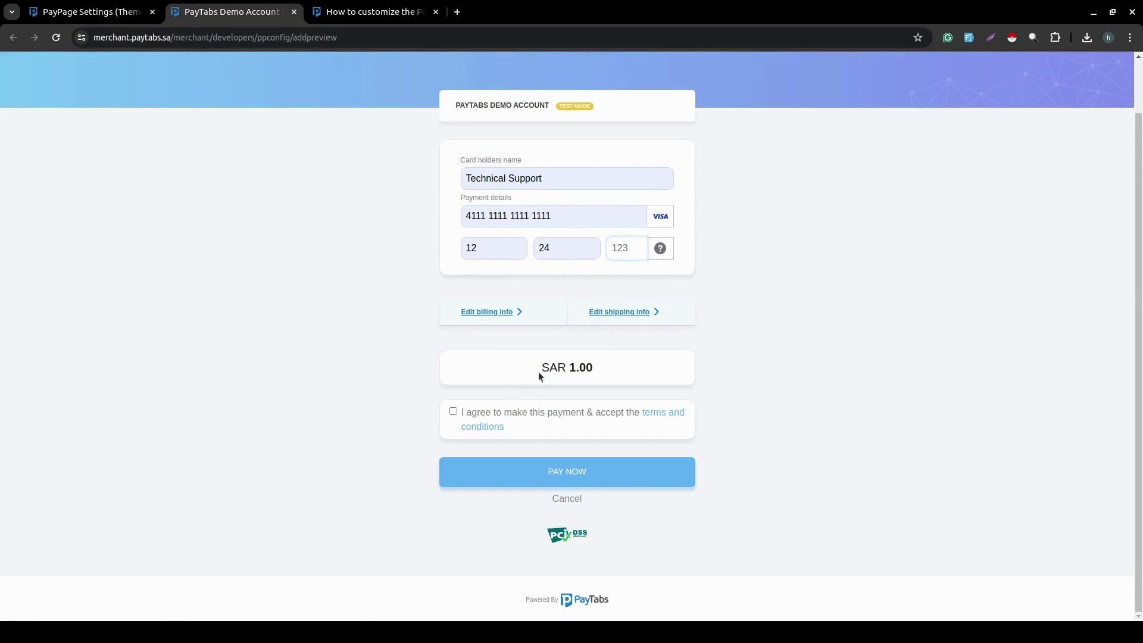
click(453, 411)
click(516, 469)
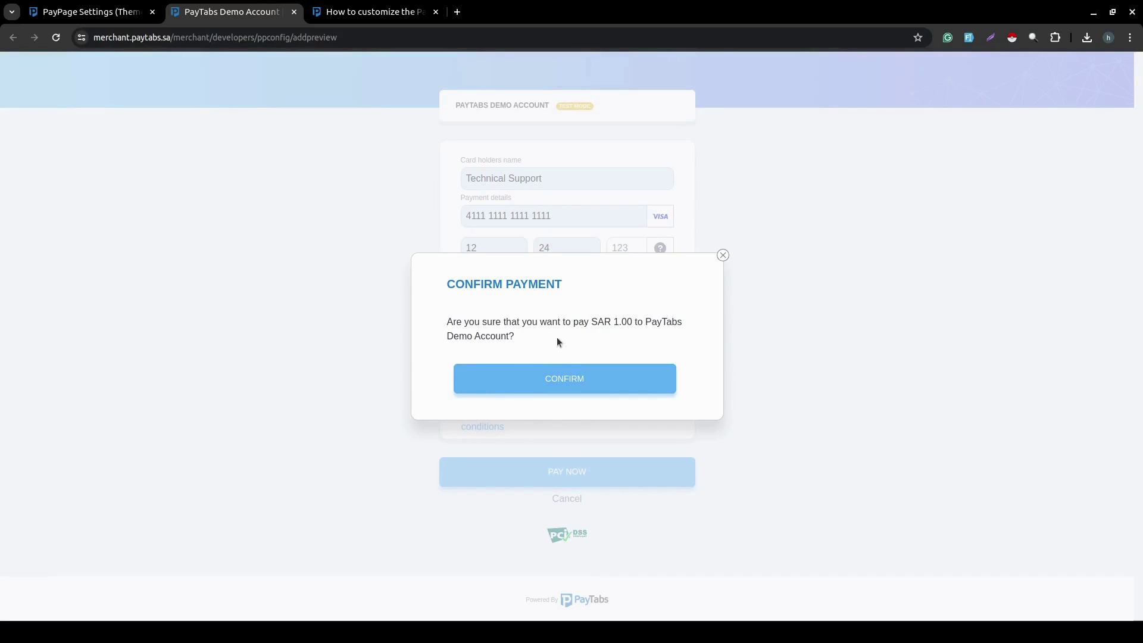
Check the amount and recipient in the payment confirmation, confirm the payment, and return to the theme settings.
triple_click(620, 320)
click(619, 320)
double_click(620, 319)
drag(643, 322, 683, 336)
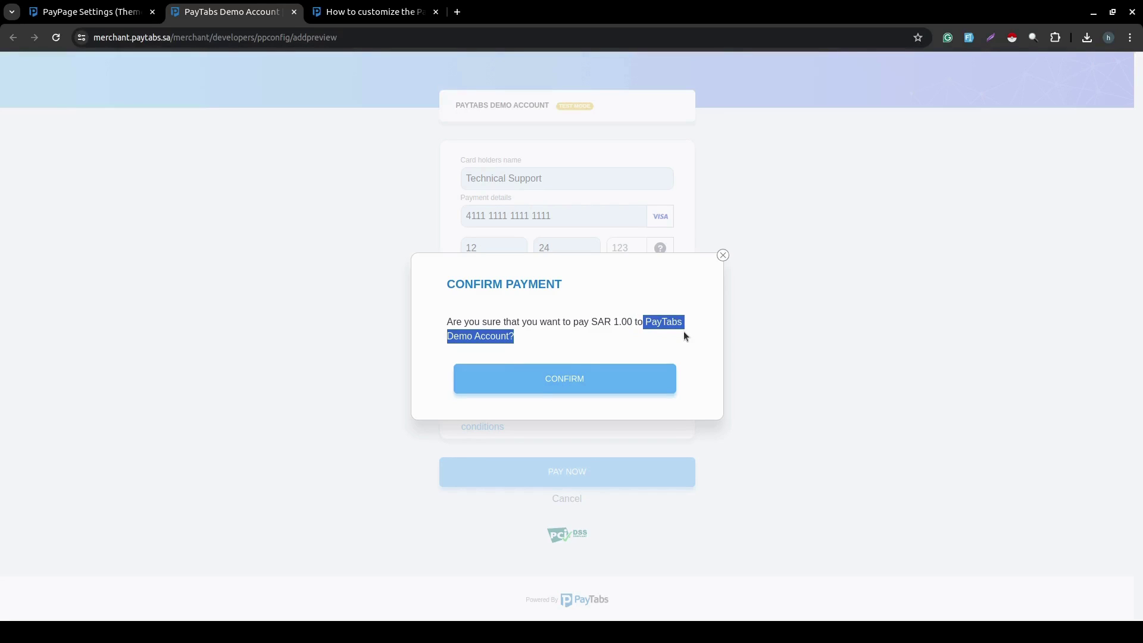
click(597, 390)
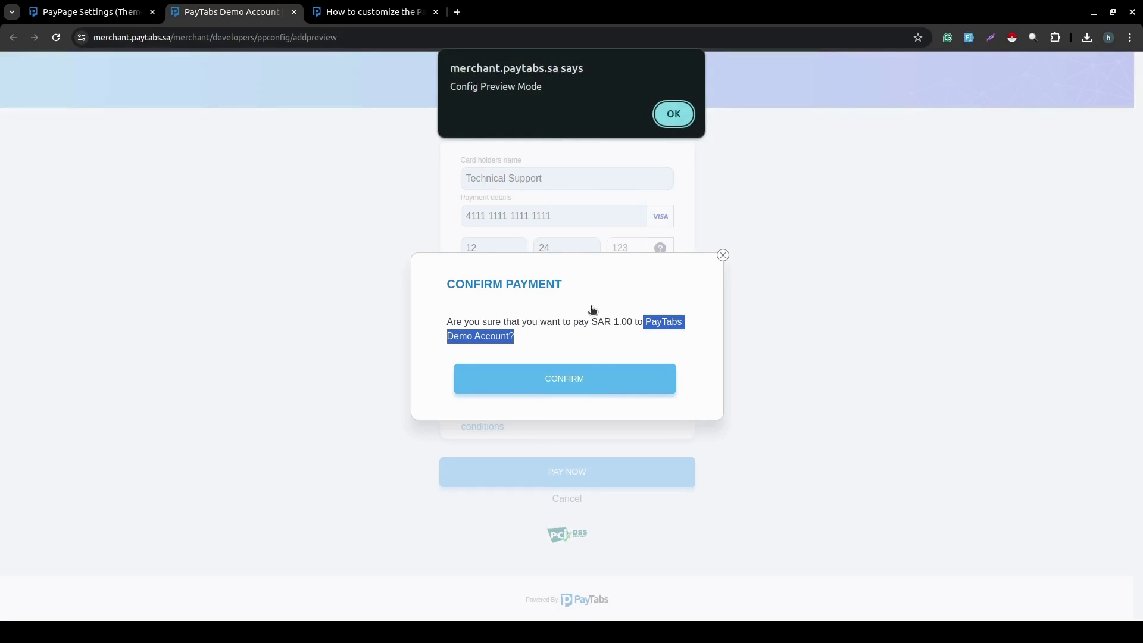
click(662, 117)
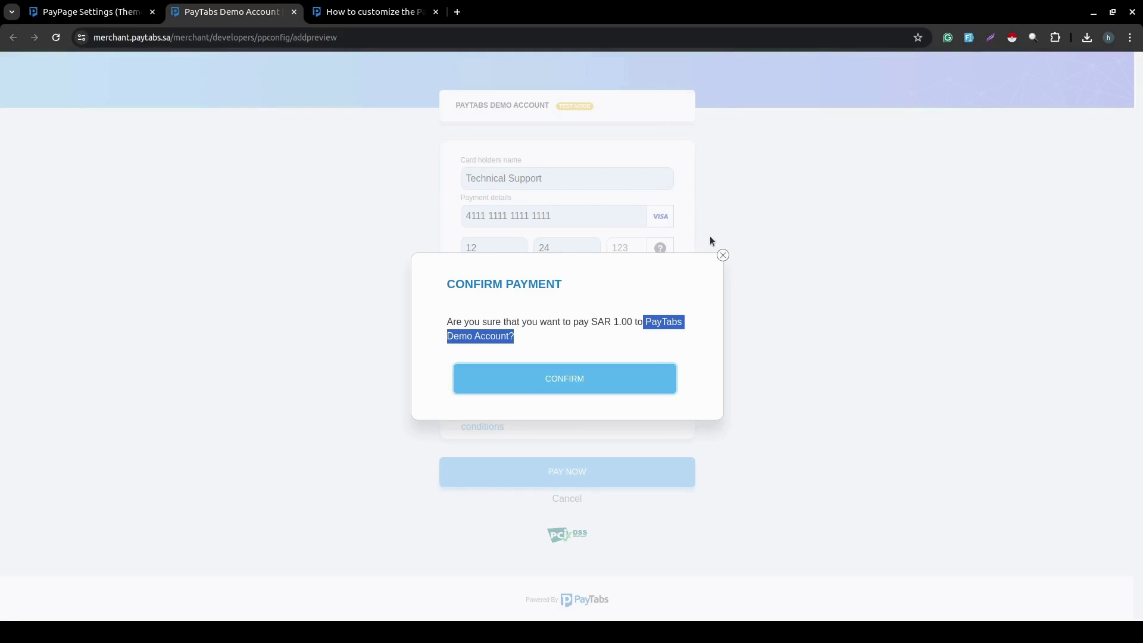
click(723, 255)
click(94, 17)
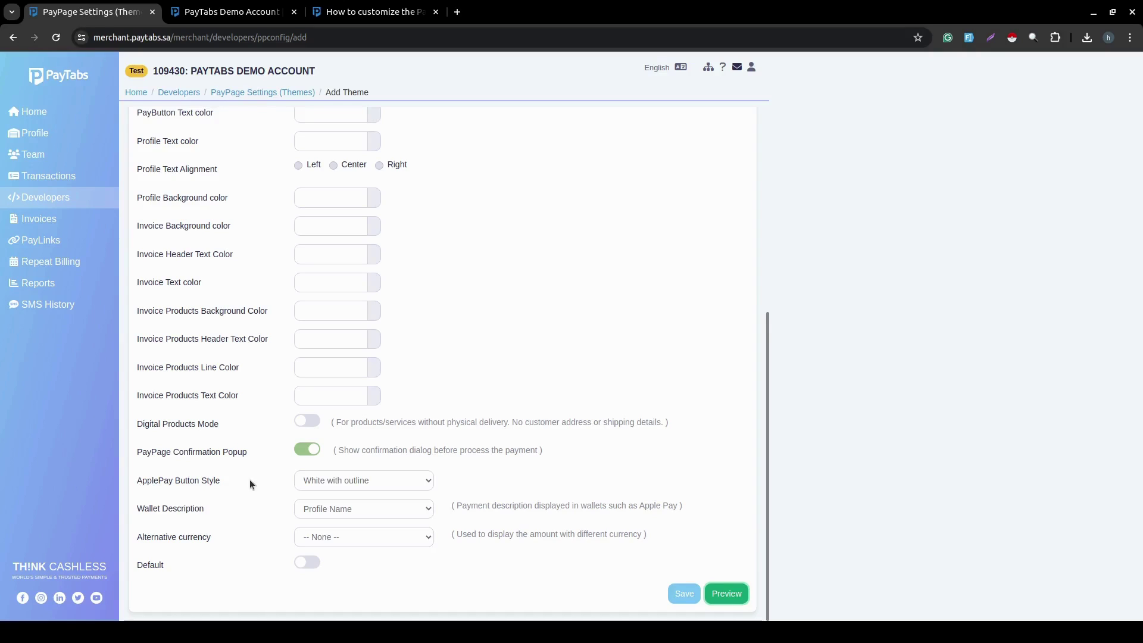
Examine the available options for the ApplePay button style and the wallet description.
click(325, 484)
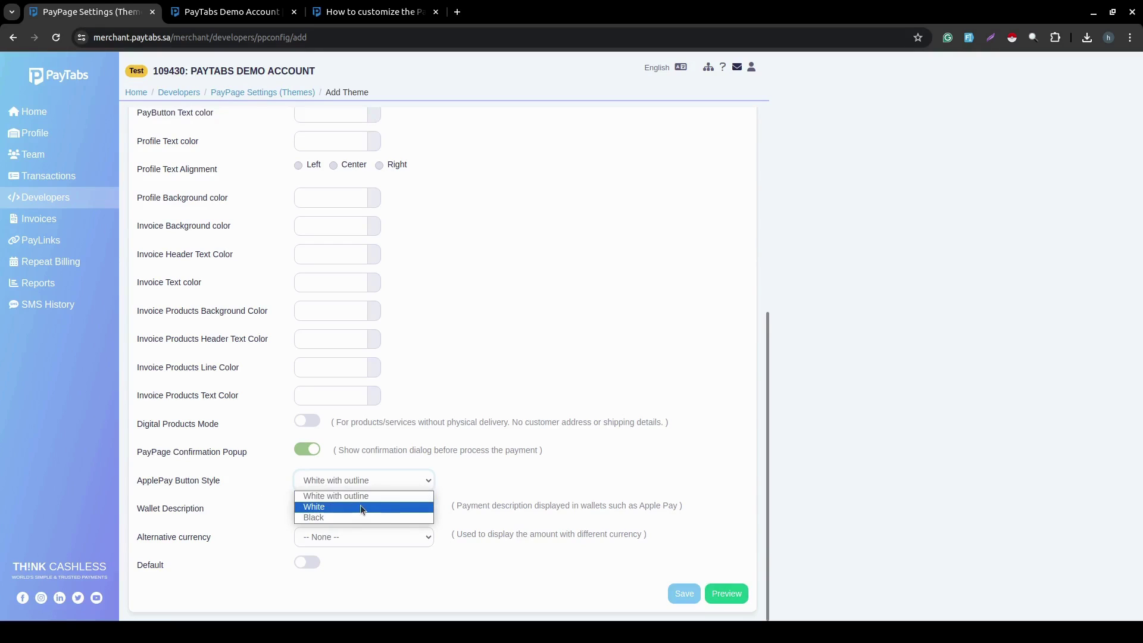
click(236, 517)
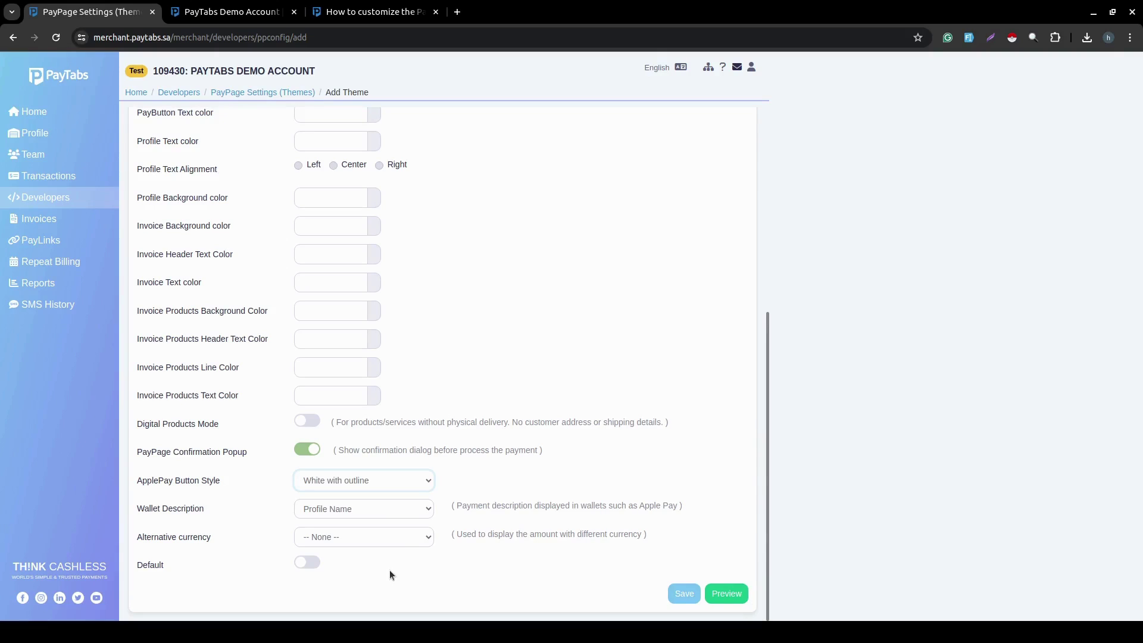
click(390, 507)
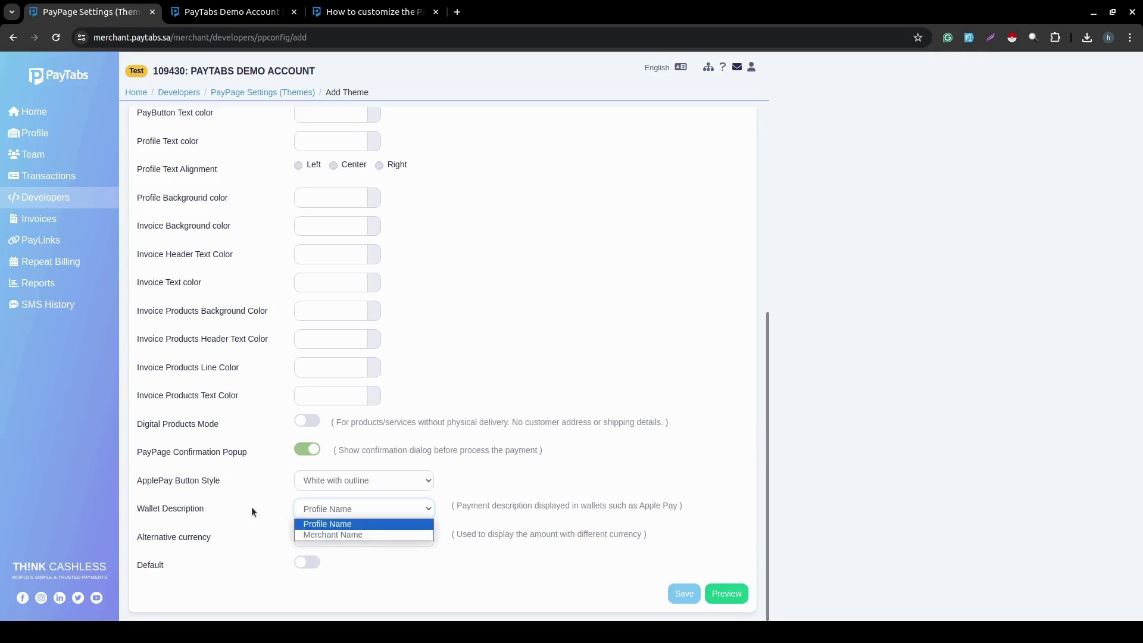
click(228, 514)
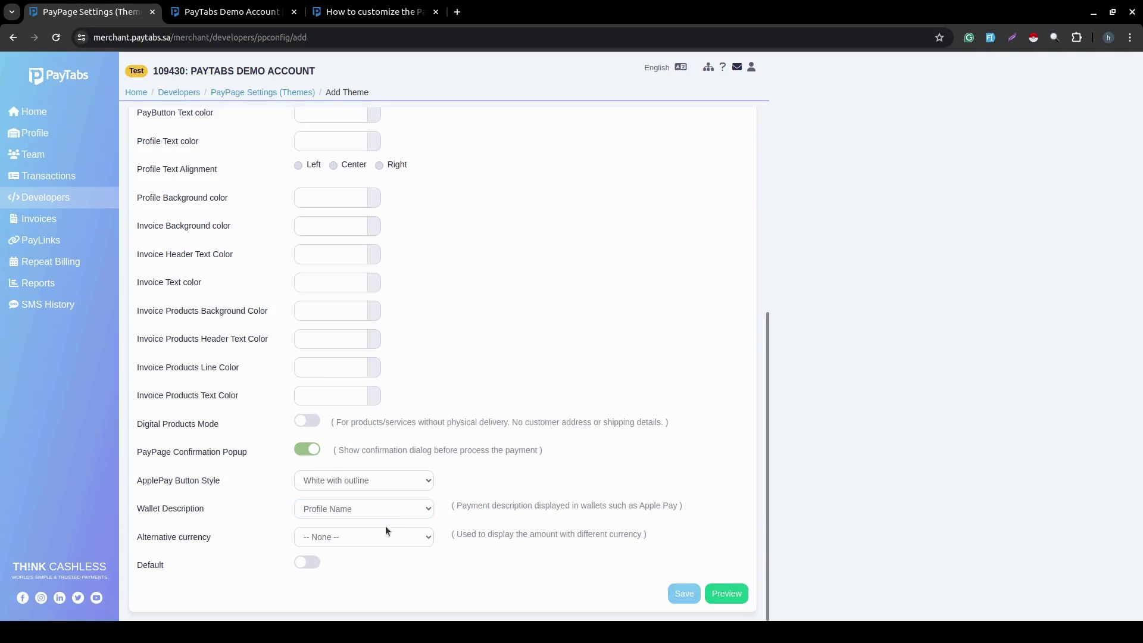
Set the theme's alternative currency to US Dollar and try to preview the payment page.
click(373, 539)
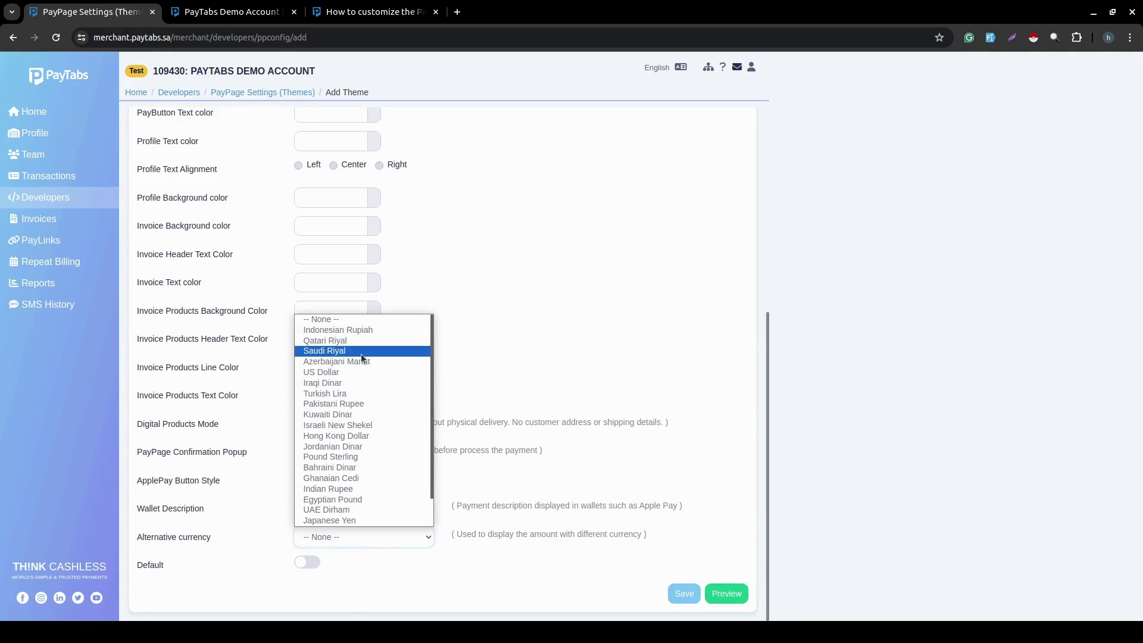
click(334, 373)
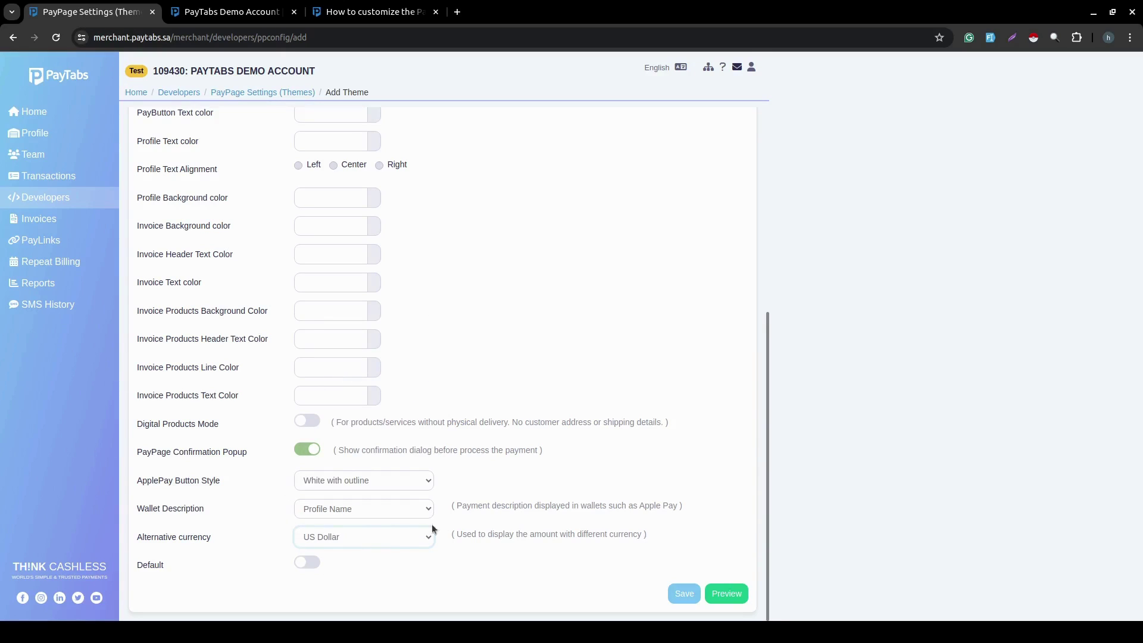
click(725, 593)
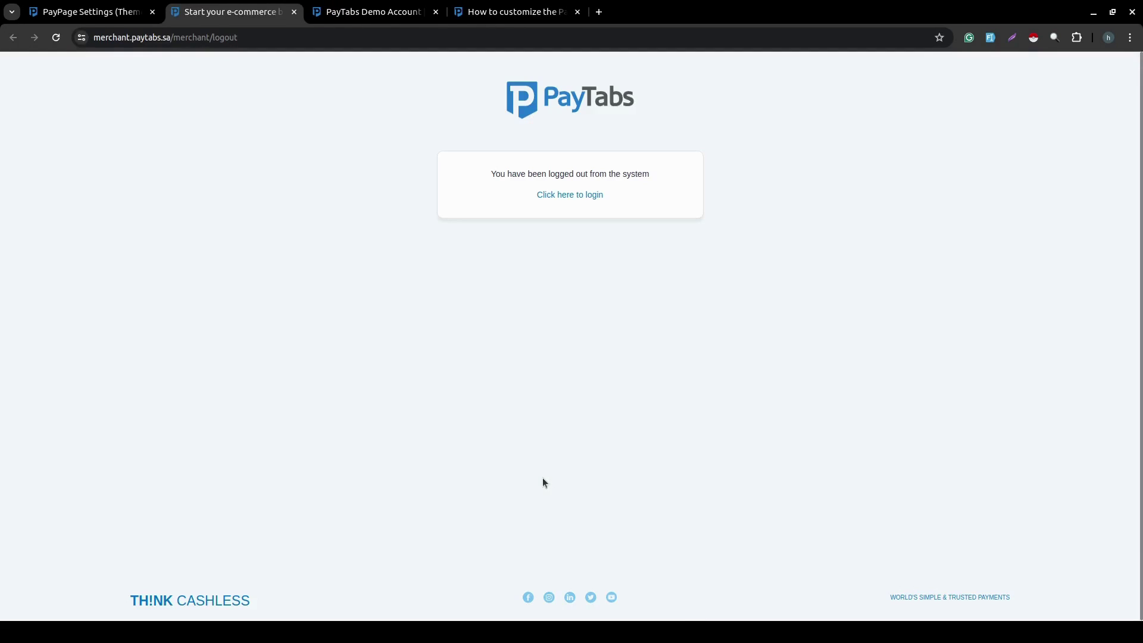
Sign back in to the merchant account and close the extra dashboard home page to return to the theme form.
click(569, 195)
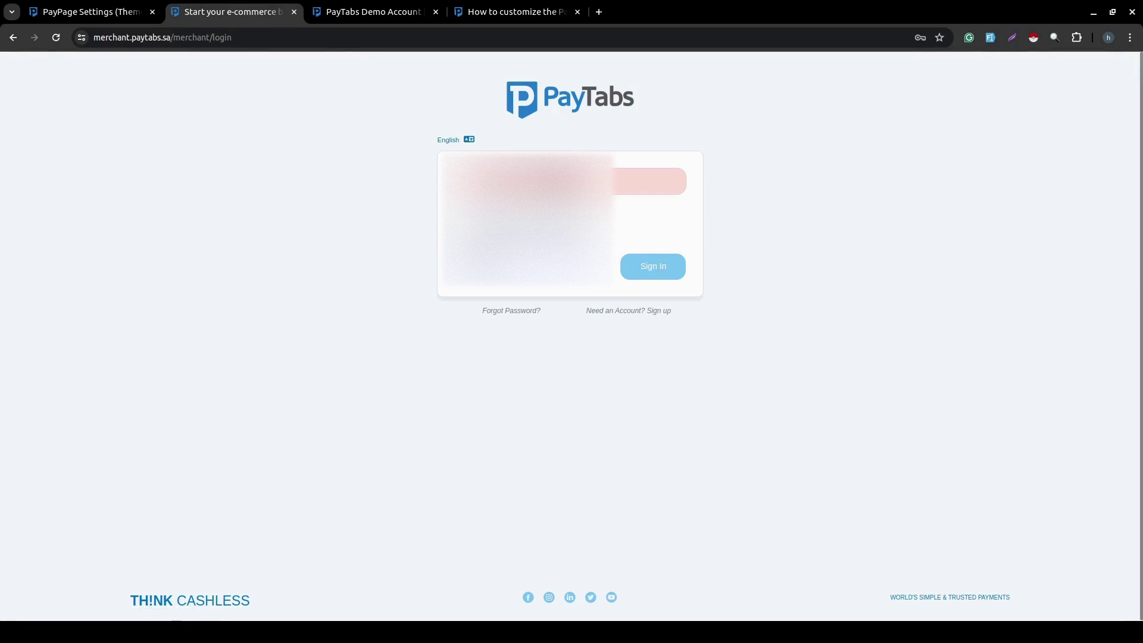
click(665, 272)
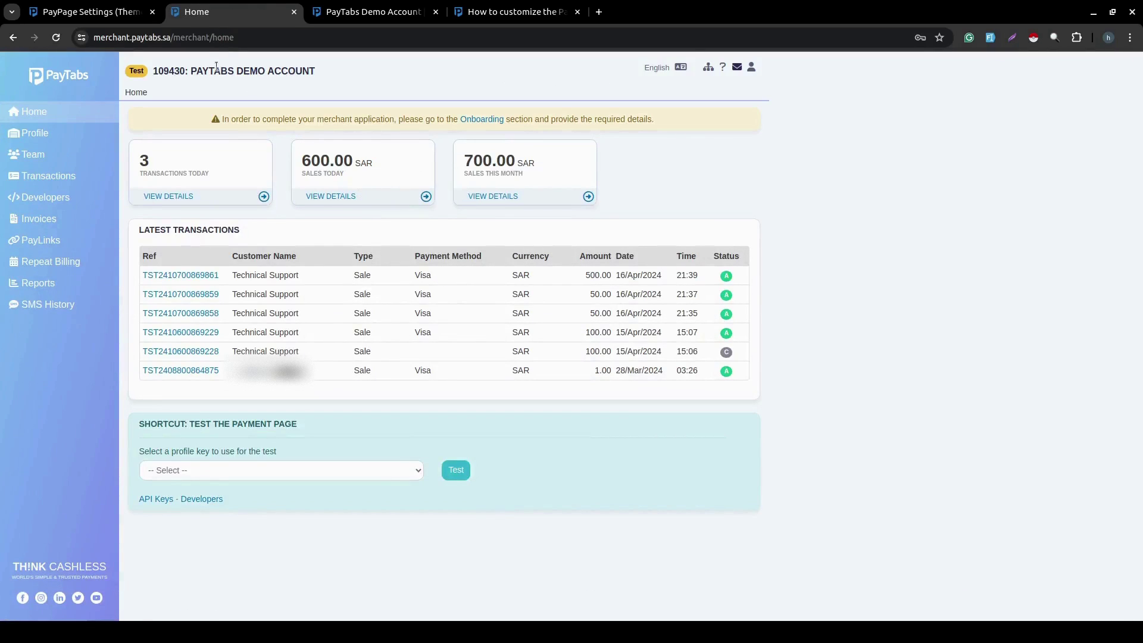
click(294, 12)
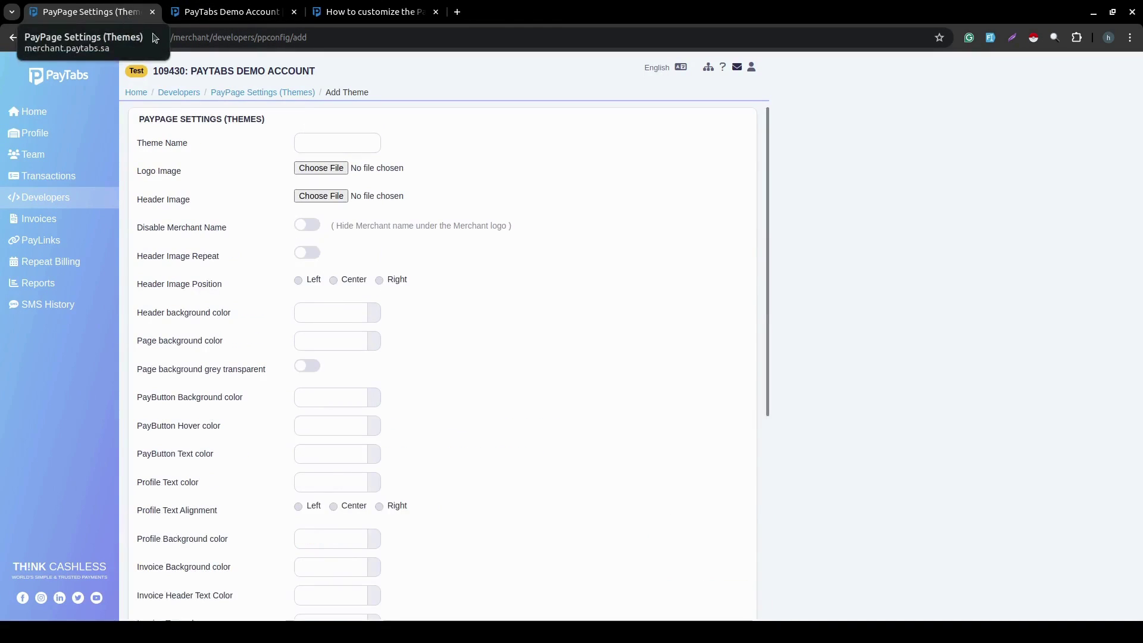
Name the new theme Default and set its alternative currency to US Dollar.
click(319, 143)
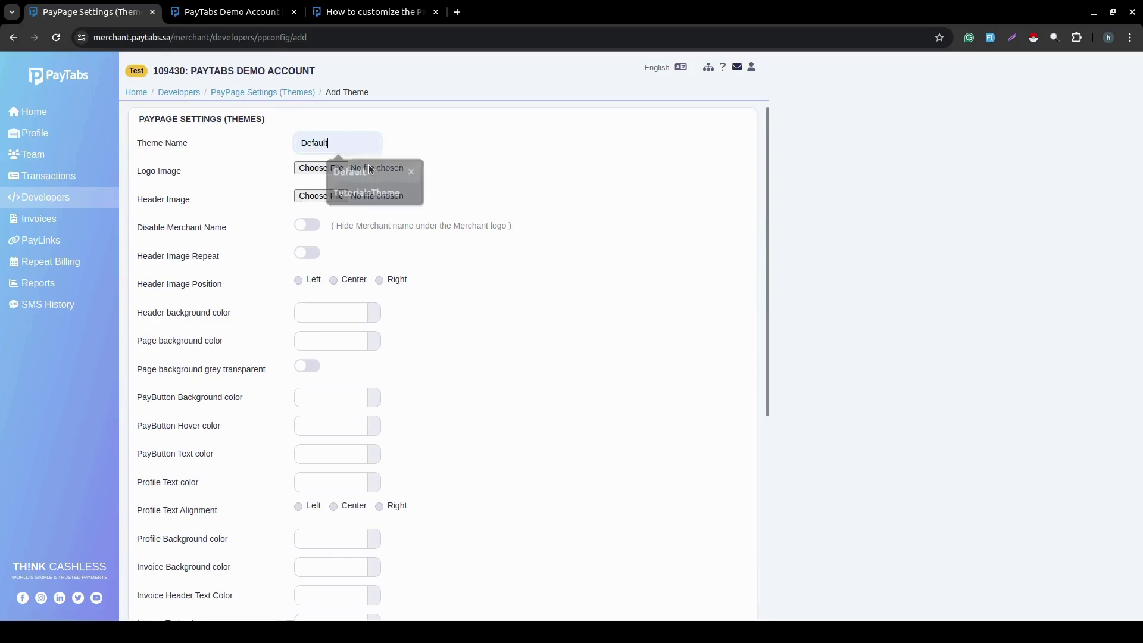
click(349, 171)
scroll(370, 289, down, 5)
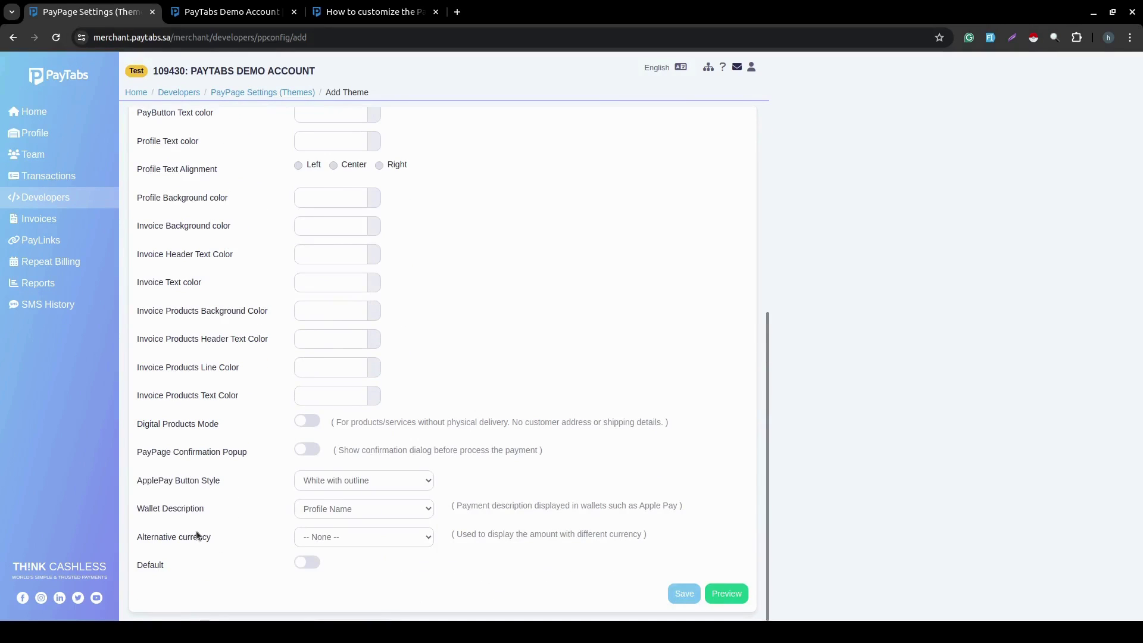
click(323, 536)
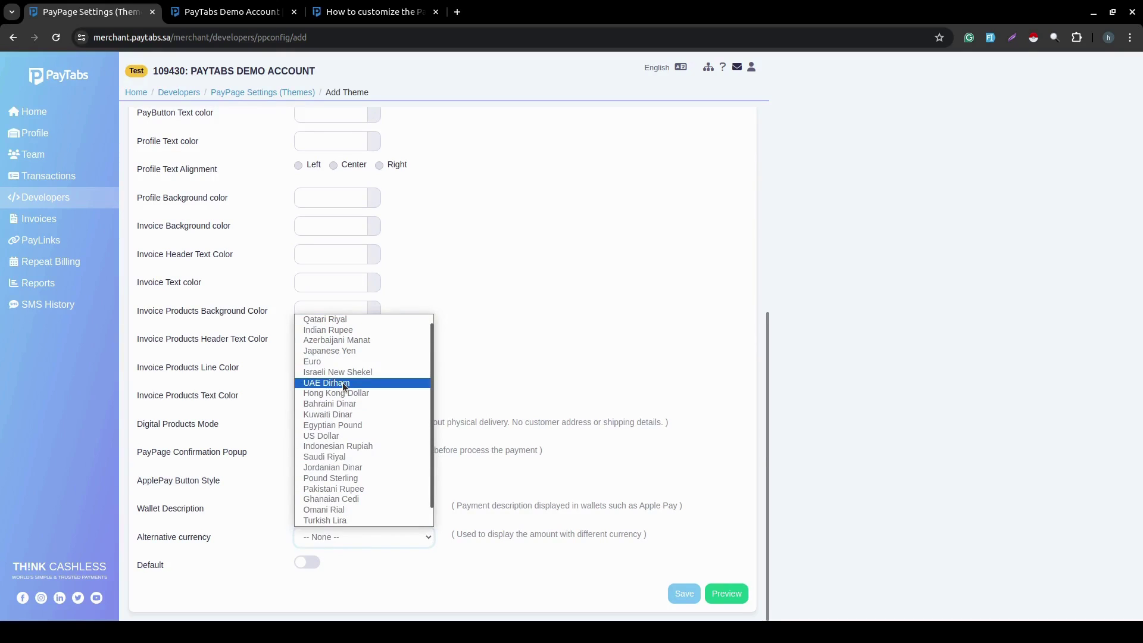
scroll(342, 382, up, 1)
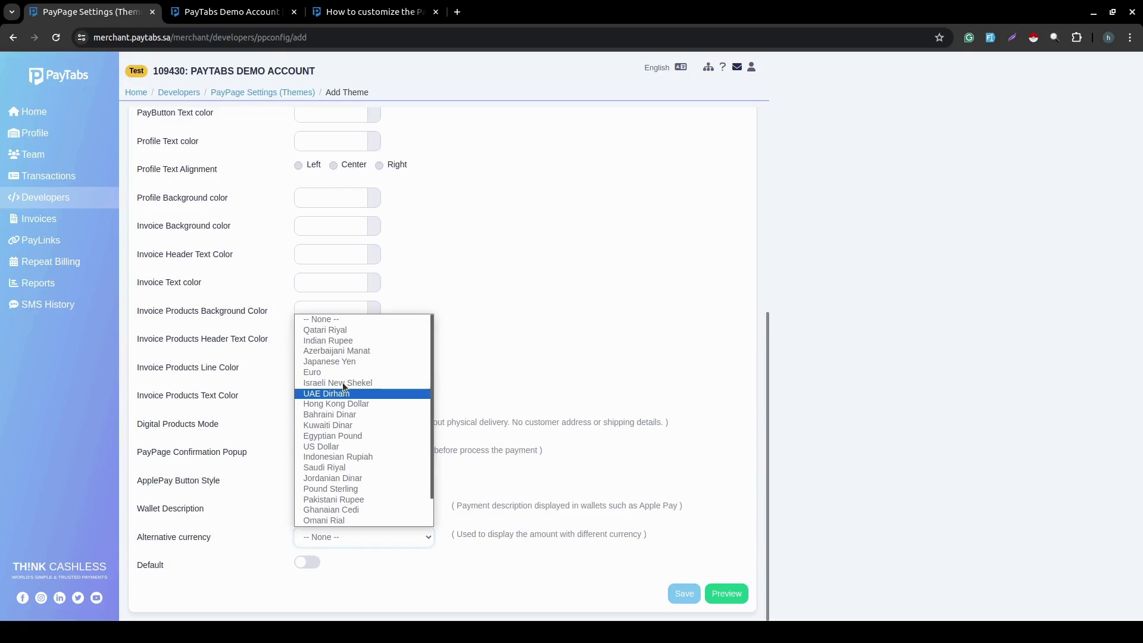
click(334, 446)
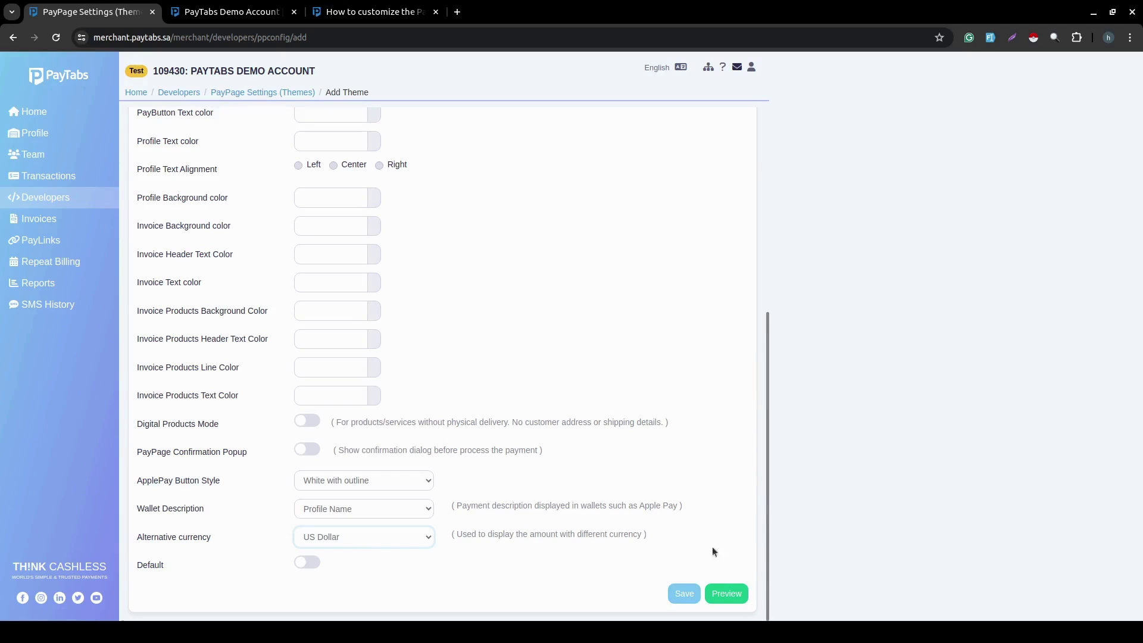
Preview the payment page, submit a test payment with a saved Visa card and its CVV, and close the preview.
click(727, 591)
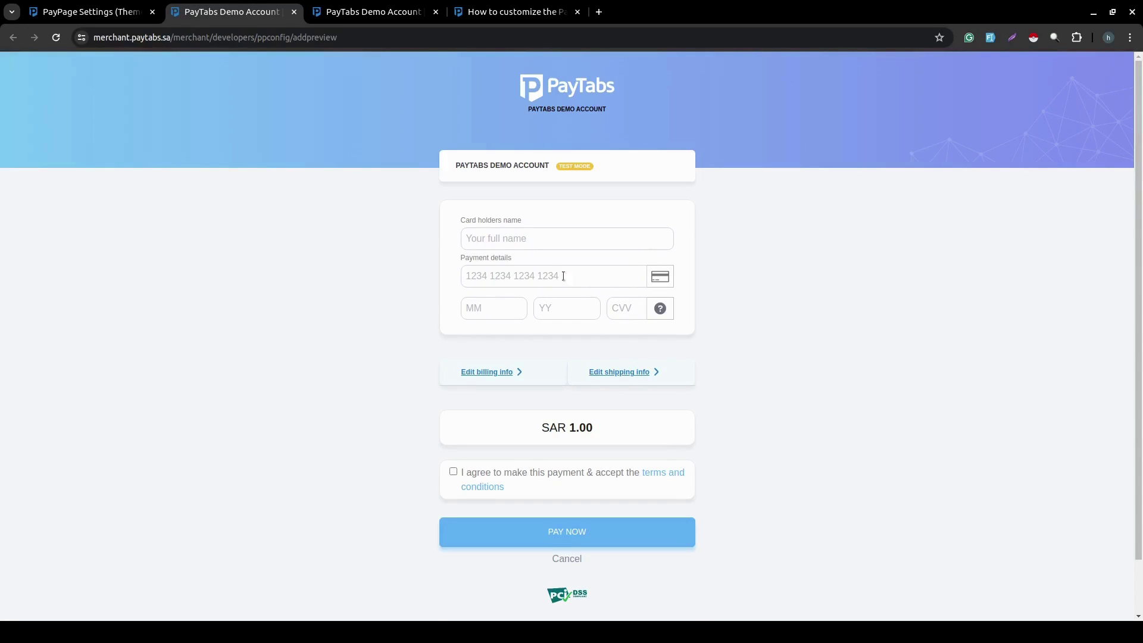
click(527, 238)
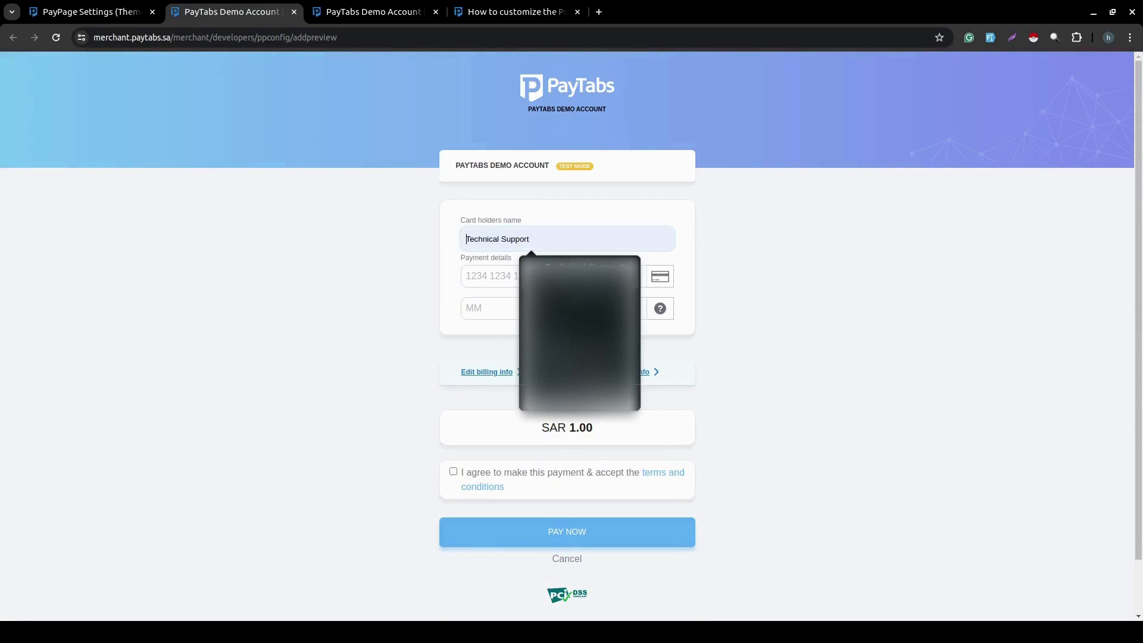
key(Return)
click(502, 278)
click(571, 311)
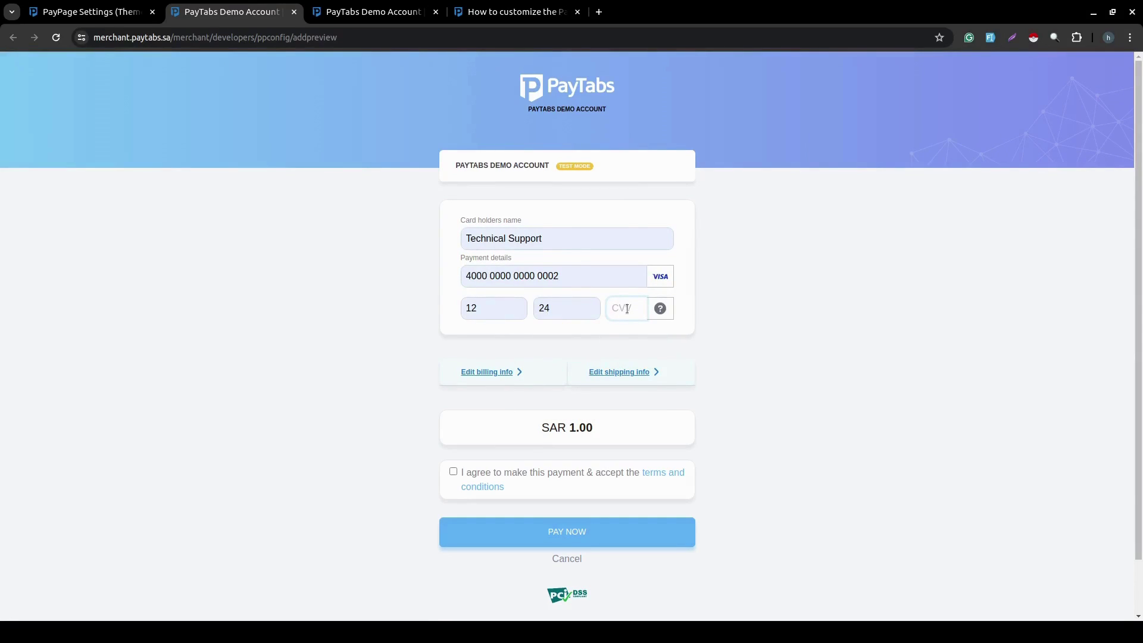
text(123)
click(454, 471)
click(558, 532)
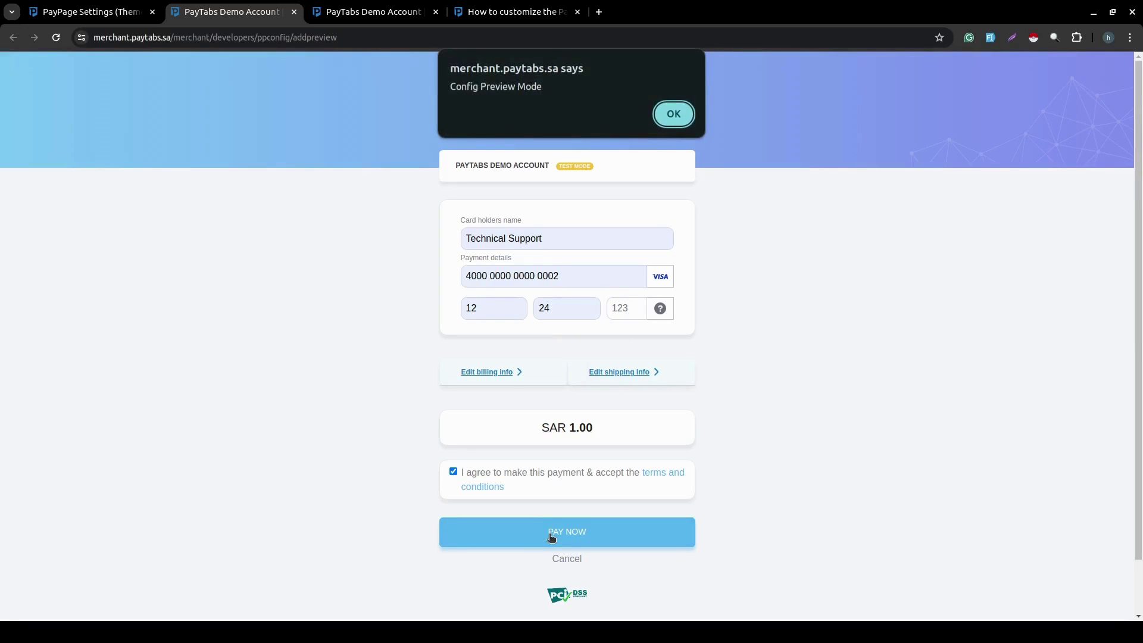
click(673, 114)
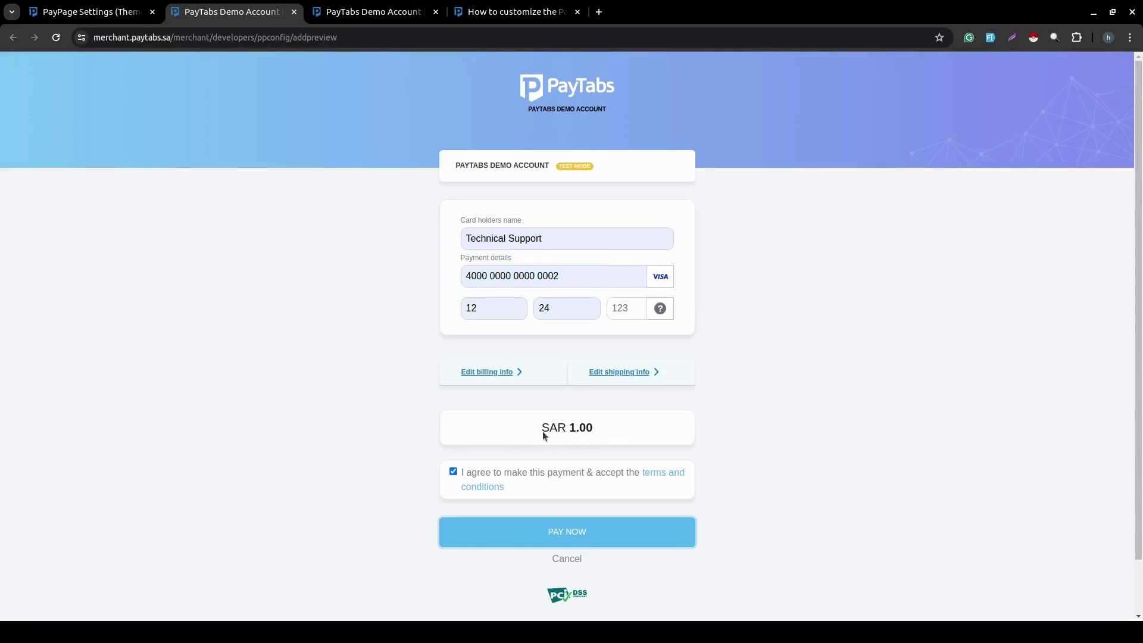
click(294, 13)
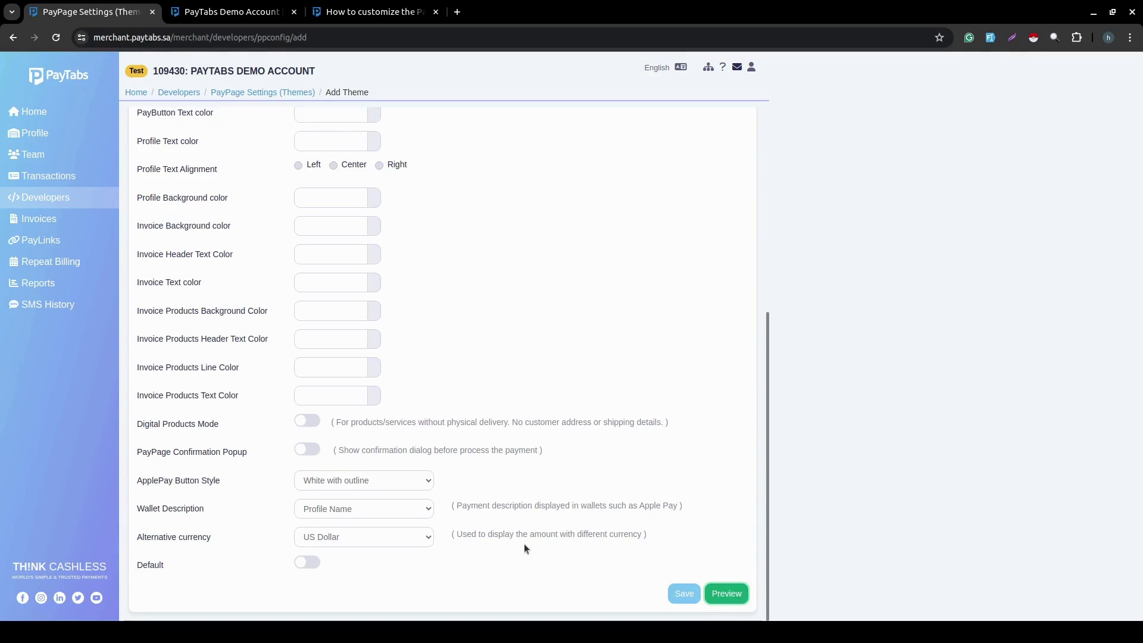
Mark the new theme as the default and try to save it.
scroll(377, 470, up, 5)
scroll(377, 475, down, 5)
click(307, 562)
click(683, 594)
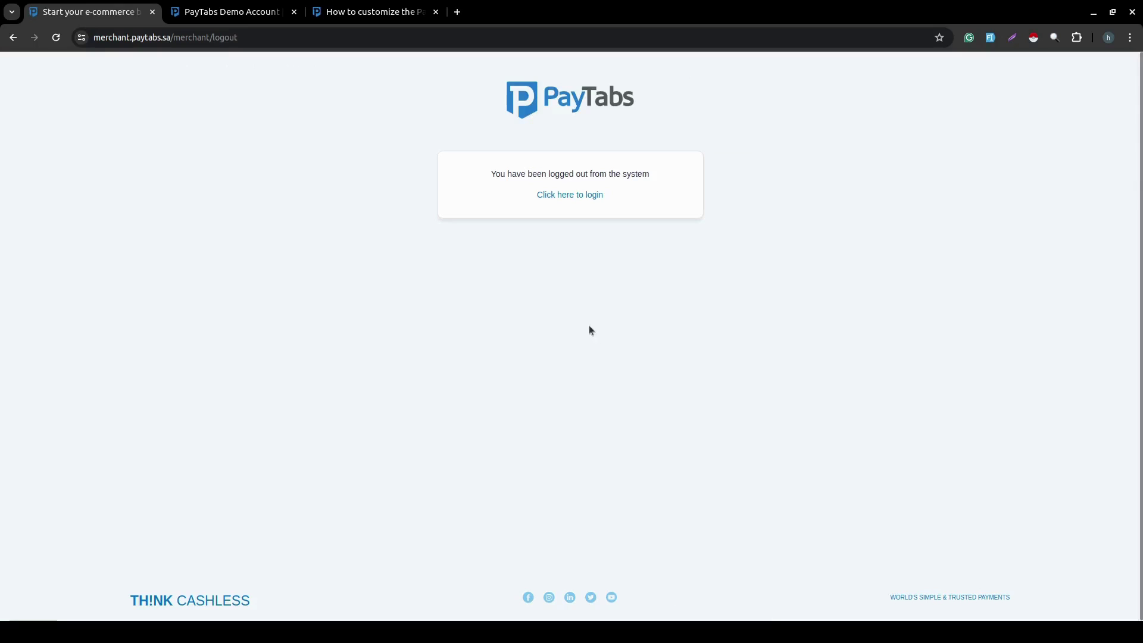
Close the payment page preview and sign back in to the merchant account with the prefilled credentials.
click(572, 195)
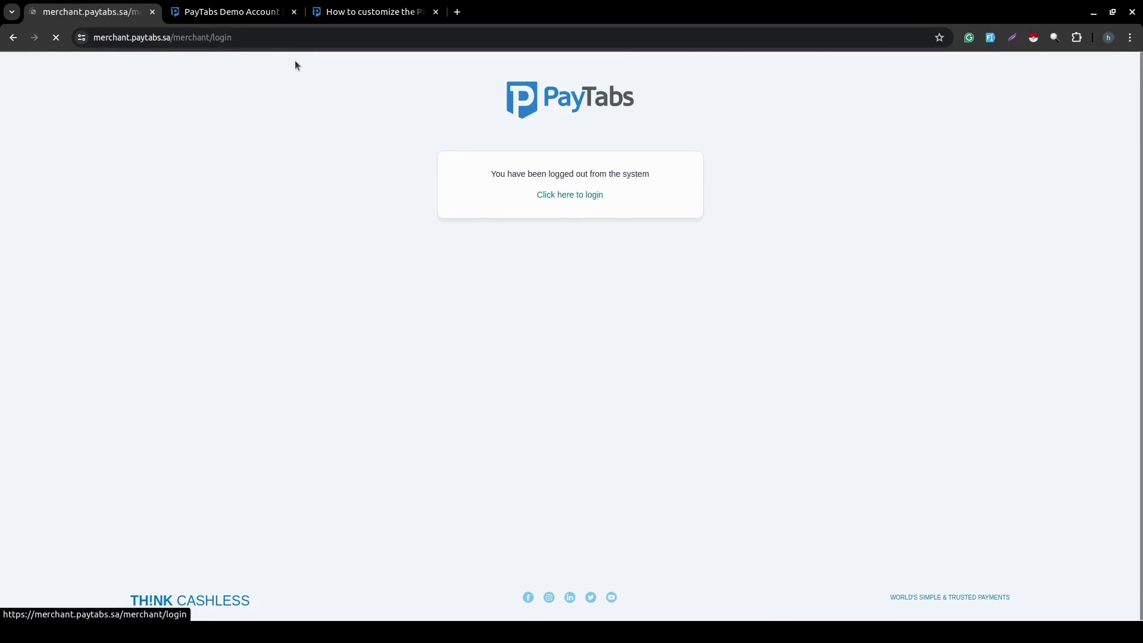
click(294, 12)
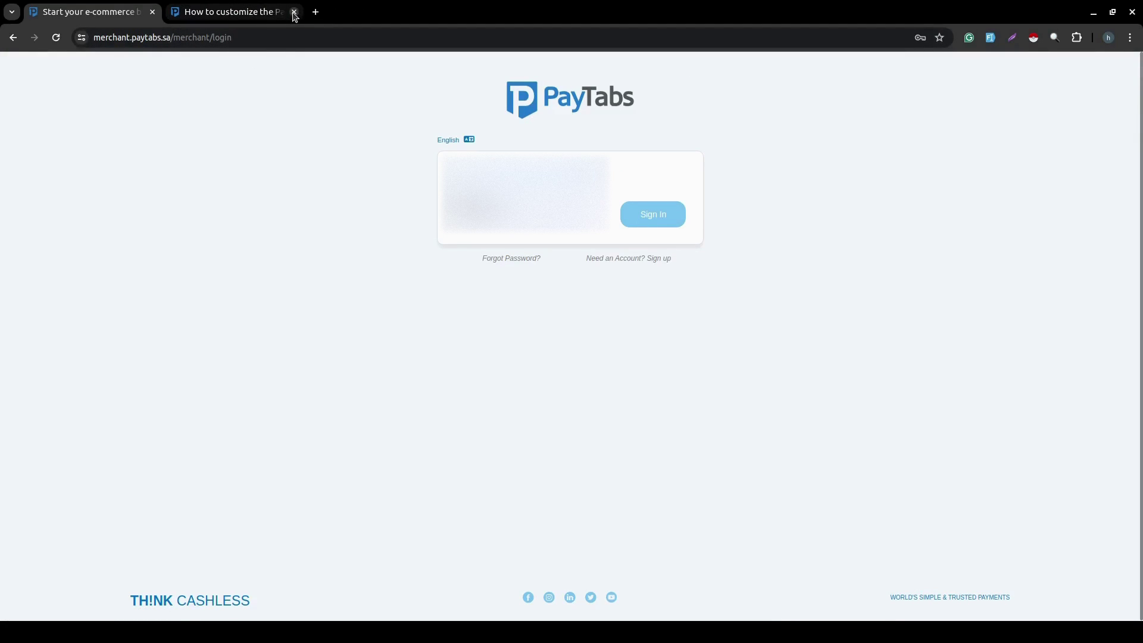
click(652, 218)
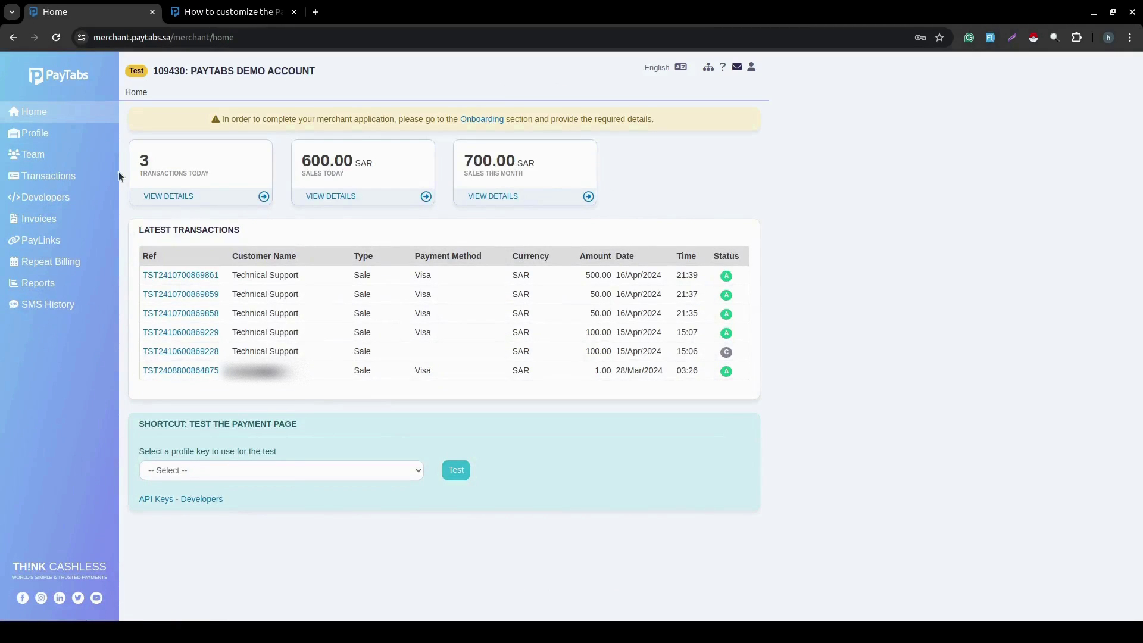
Add a new theme in the developers' PayPage settings and name it Default.
click(51, 204)
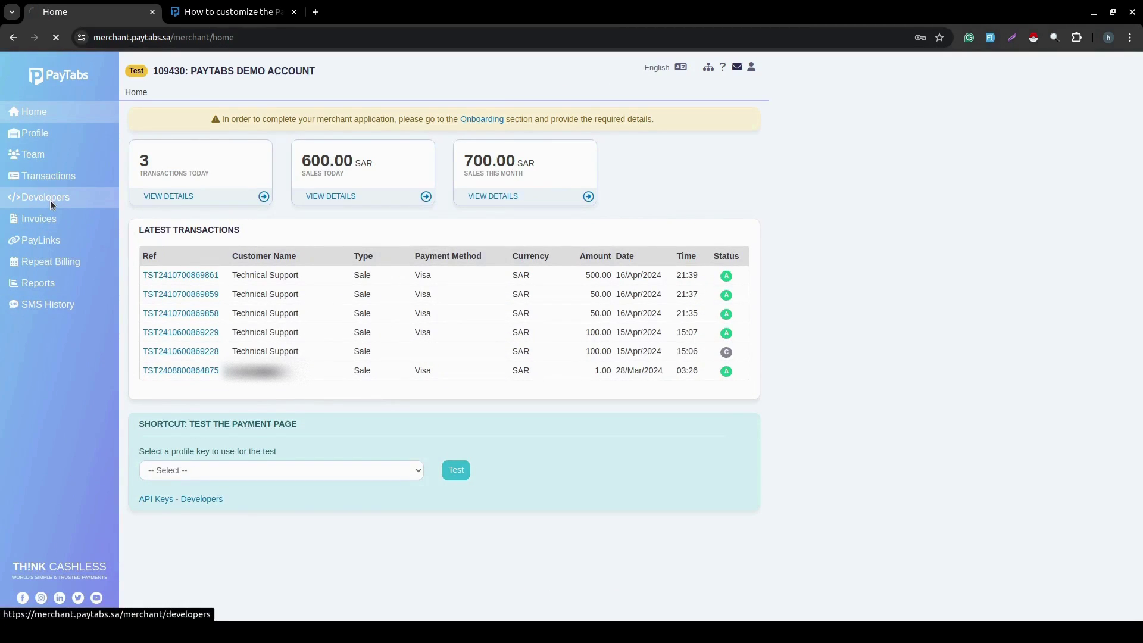
click(707, 203)
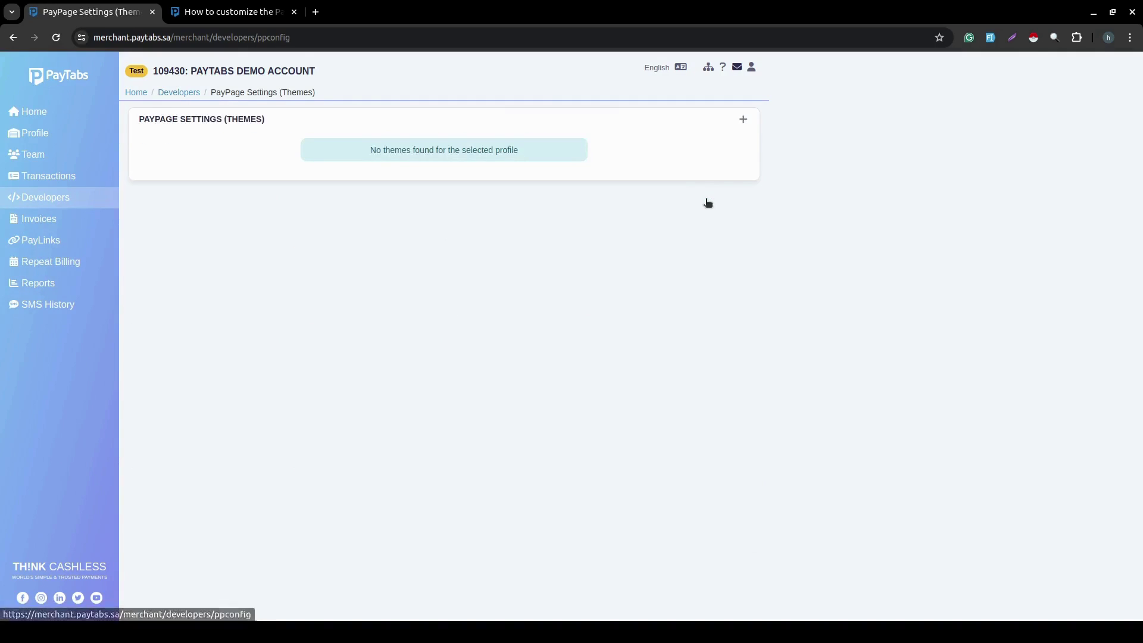
click(743, 119)
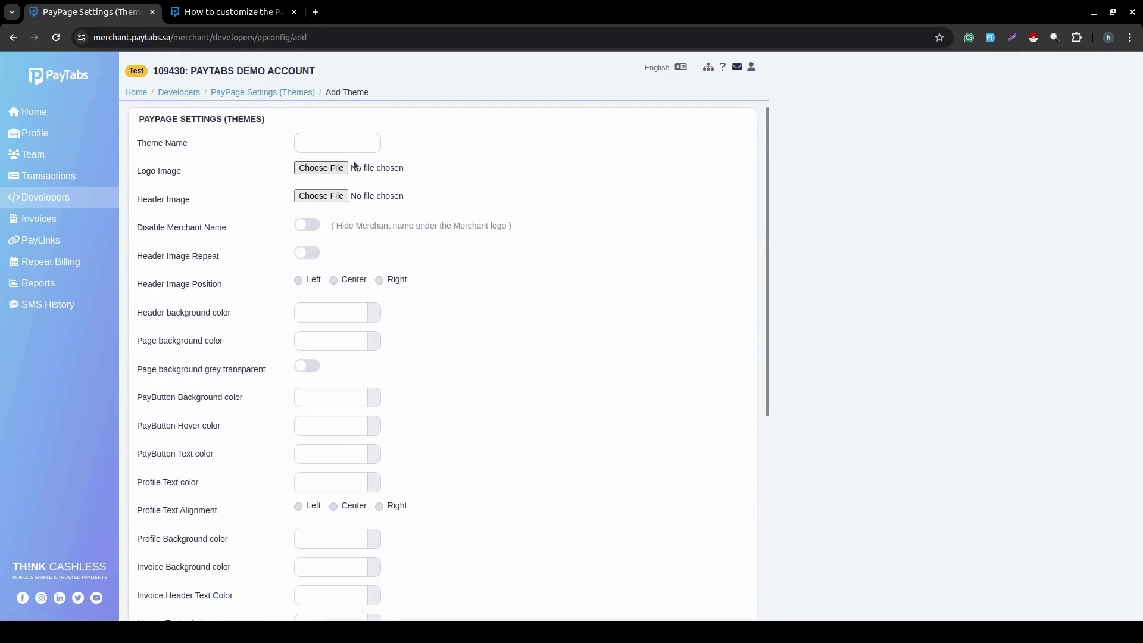
click(353, 143)
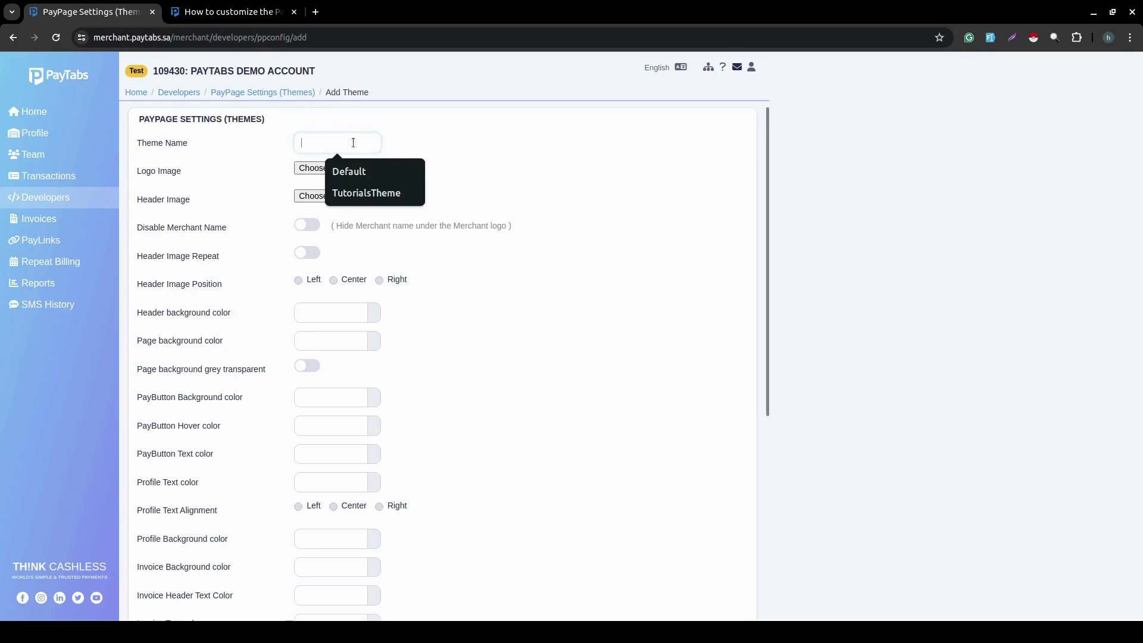
click(366, 170)
Set the theme's alternative currency to US Dollar and save it as the default theme.
scroll(295, 442, down, 5)
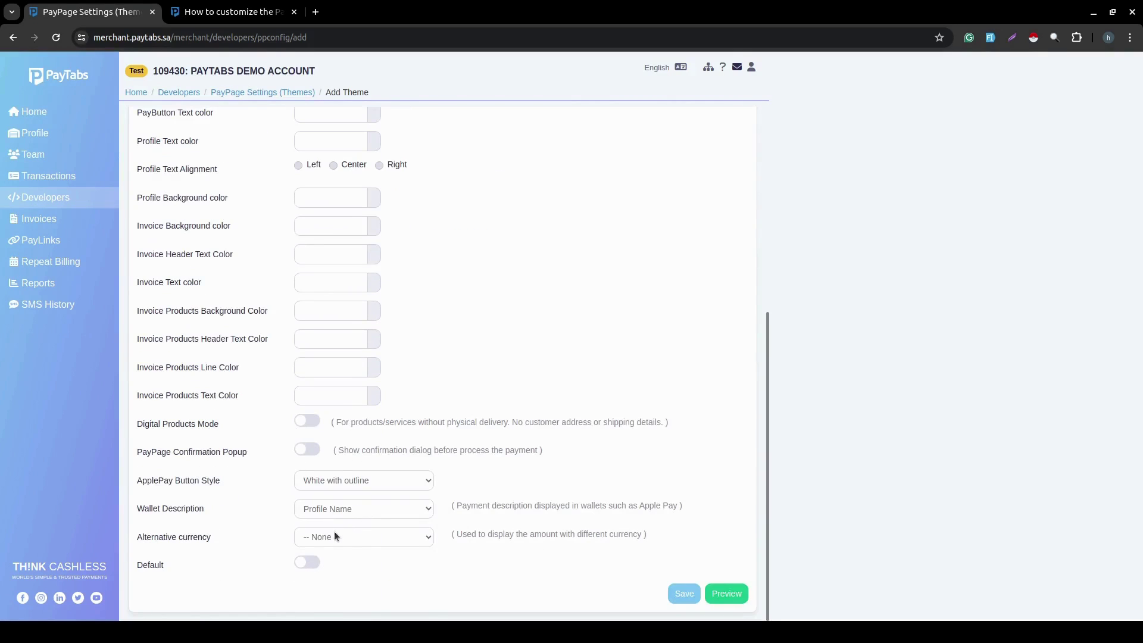
click(320, 538)
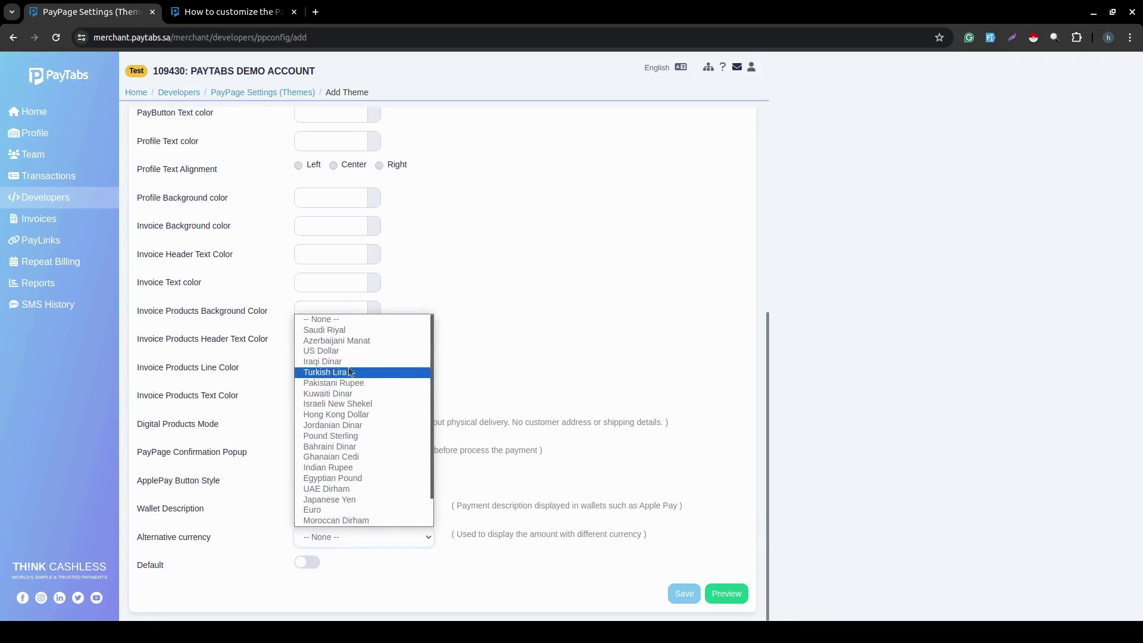
click(356, 351)
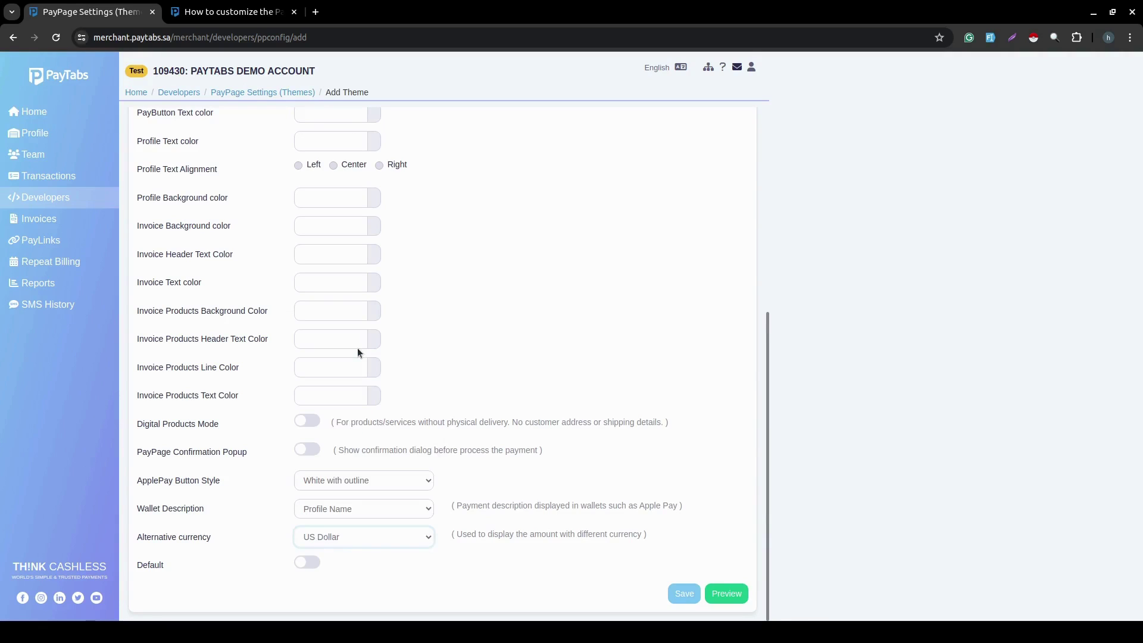
click(303, 563)
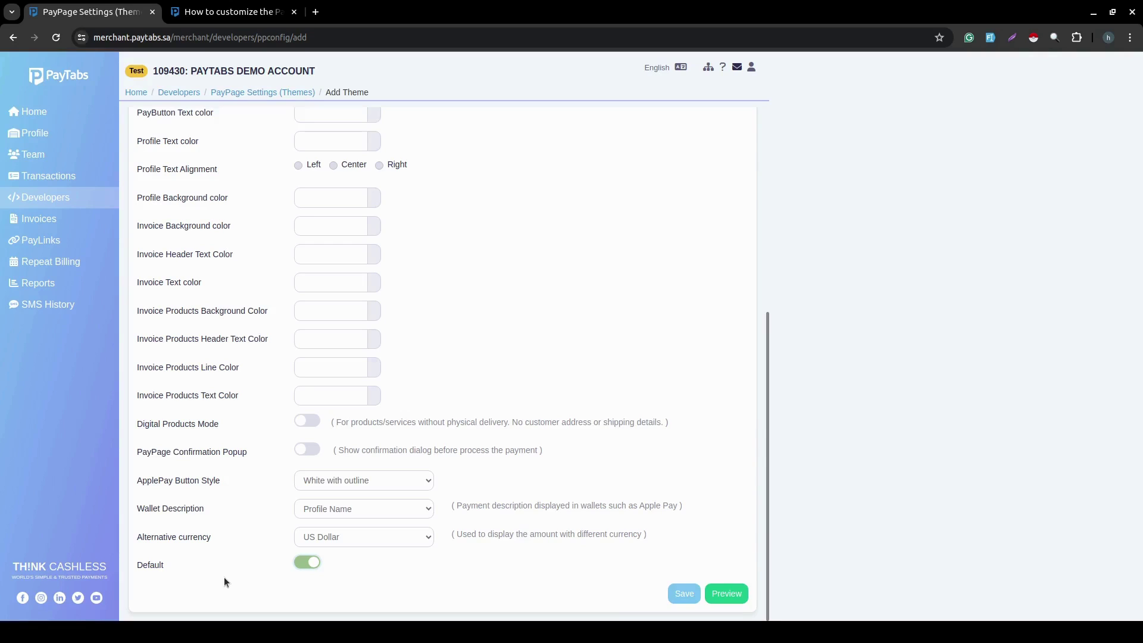
click(685, 594)
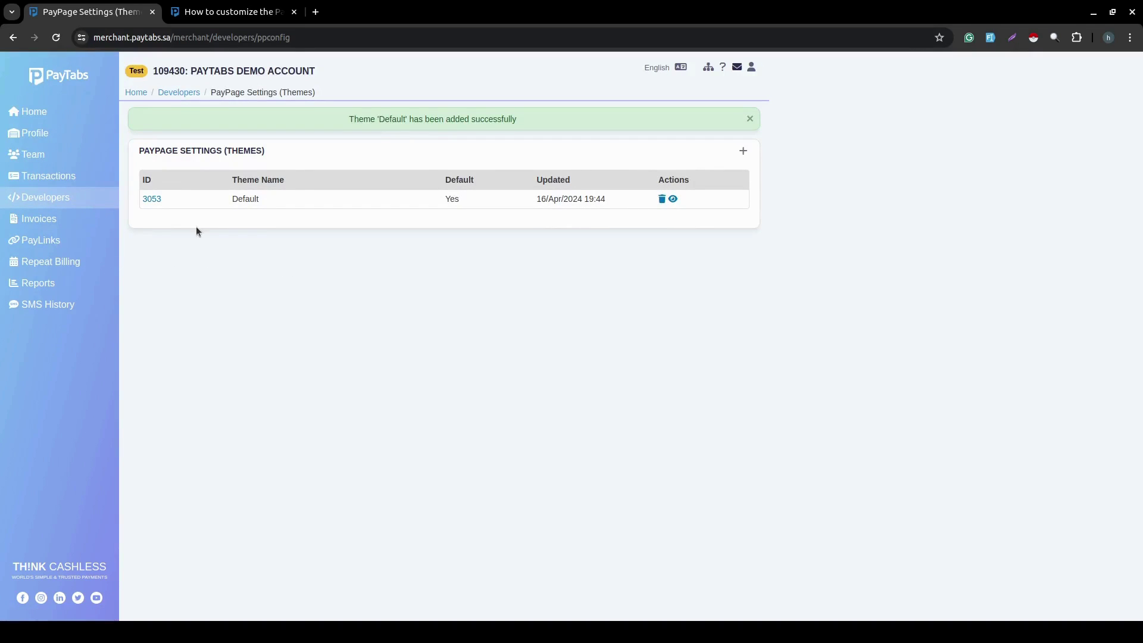
Launch the test payment page from the dashboard home using the Test API Key profile and examine the SAR amount and its approximate USD equivalent.
click(68, 113)
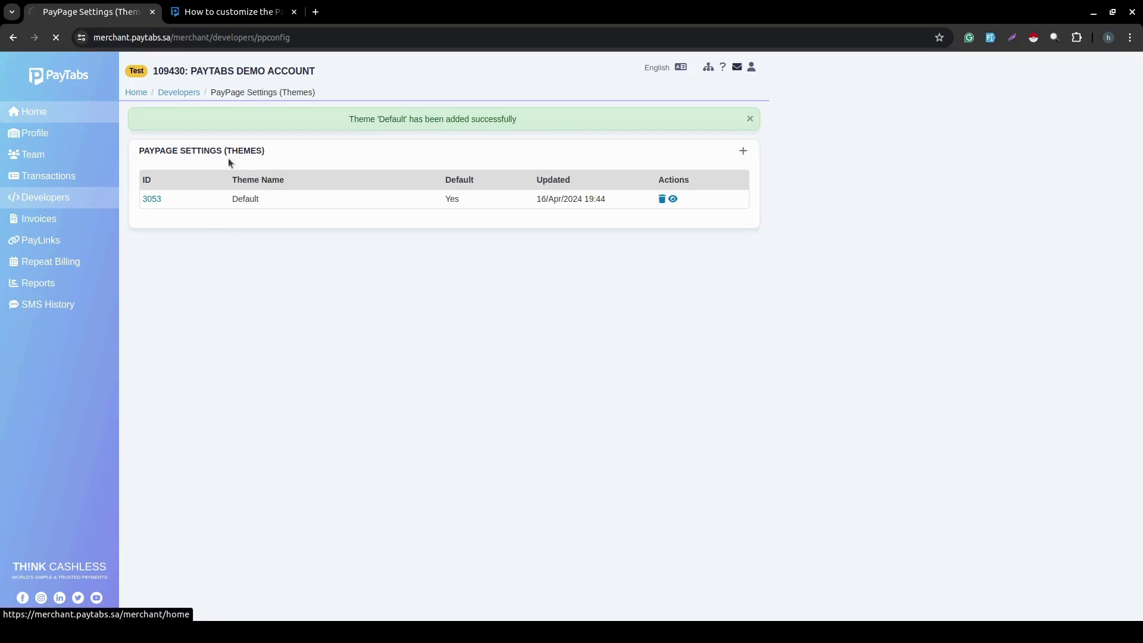
click(288, 470)
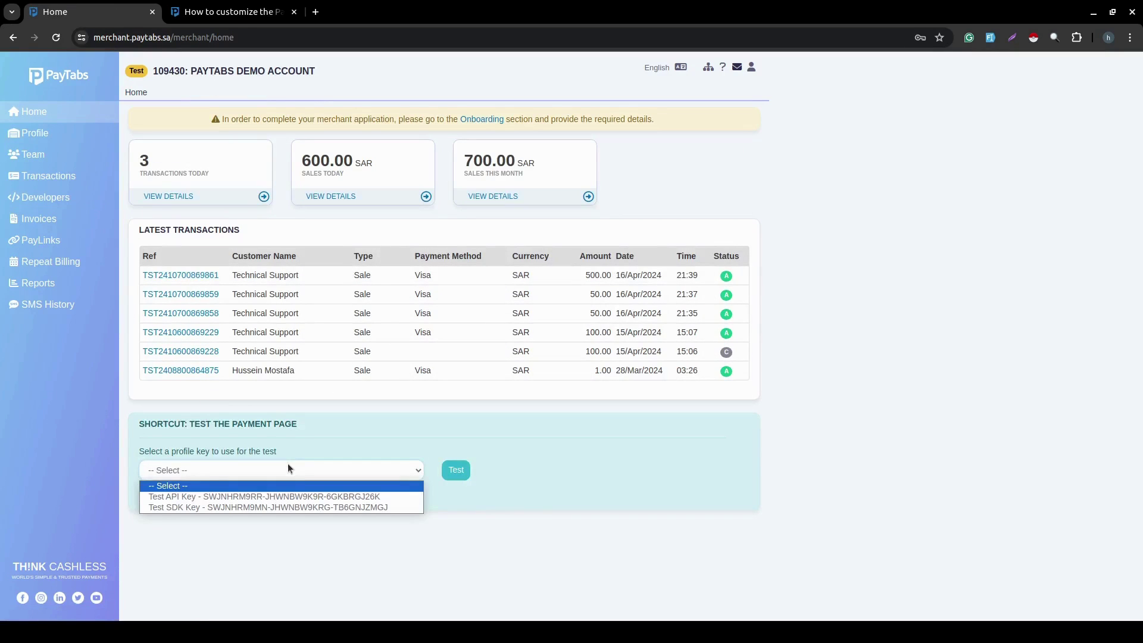
click(188, 497)
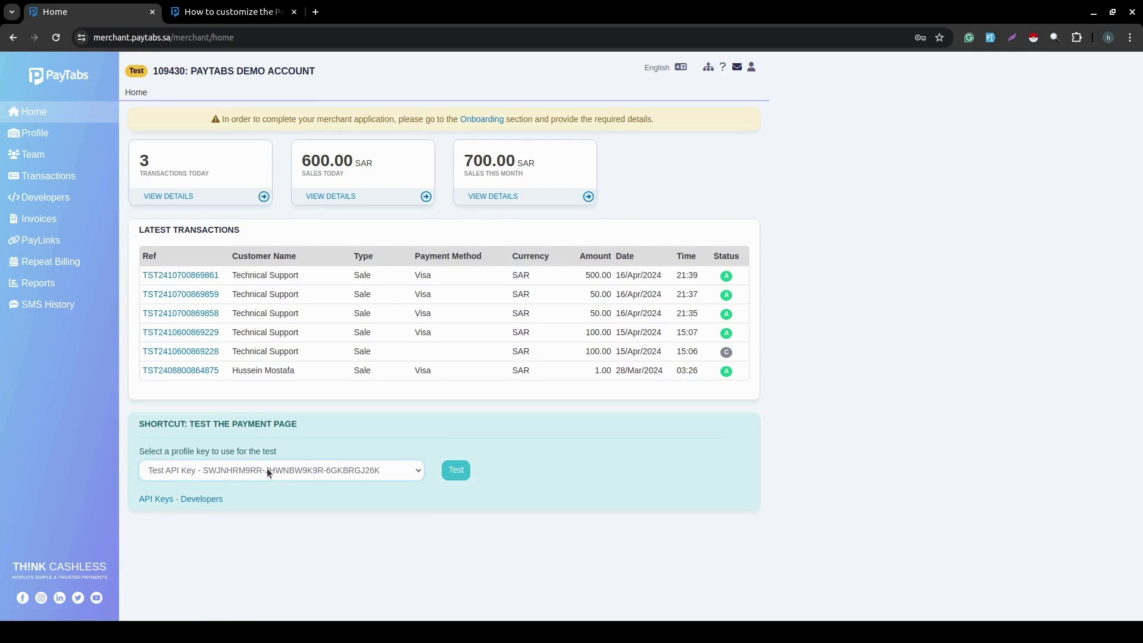
click(454, 472)
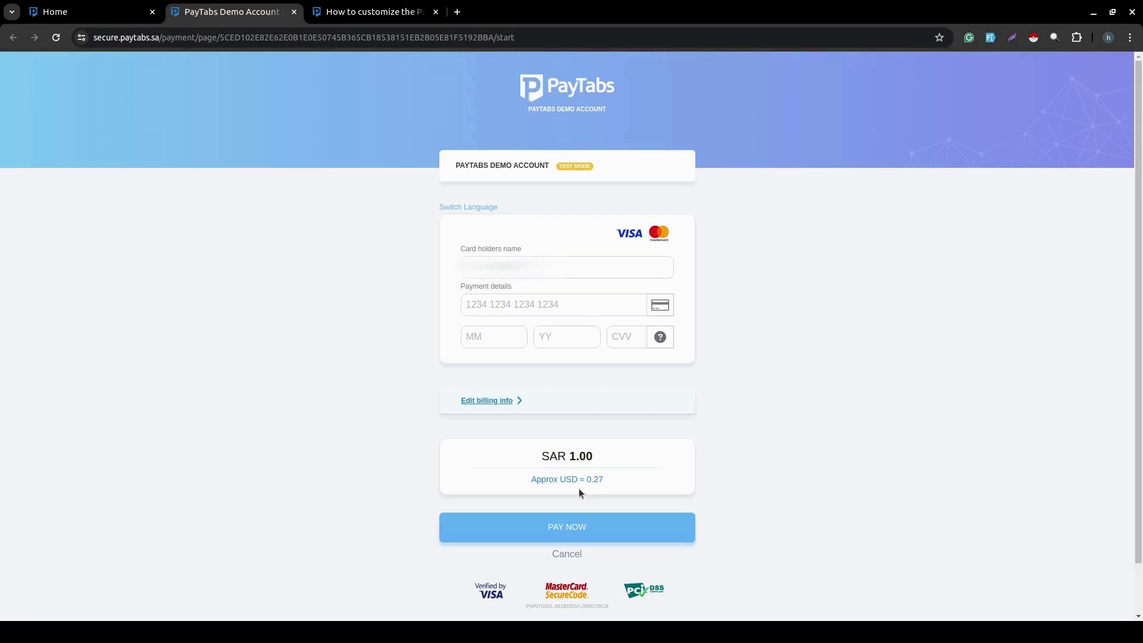
triple_click(554, 470)
double_click(543, 479)
click(543, 479)
triple_click(550, 459)
Return to the merchant dashboard's PayPage settings and add a second theme named "TEst theme".
click(77, 12)
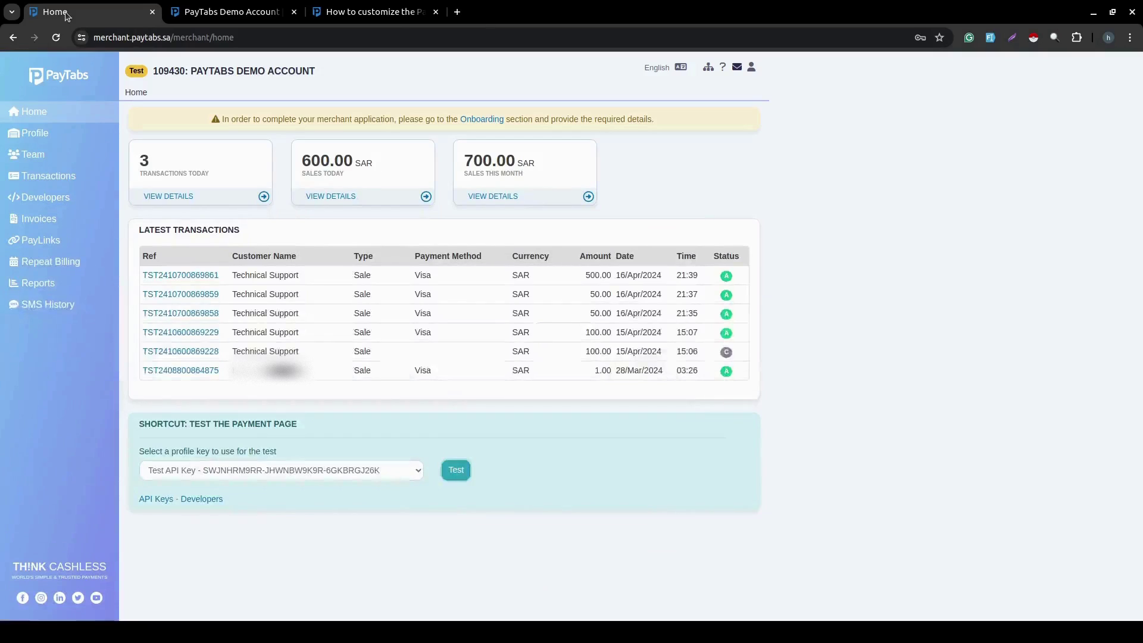
click(44, 197)
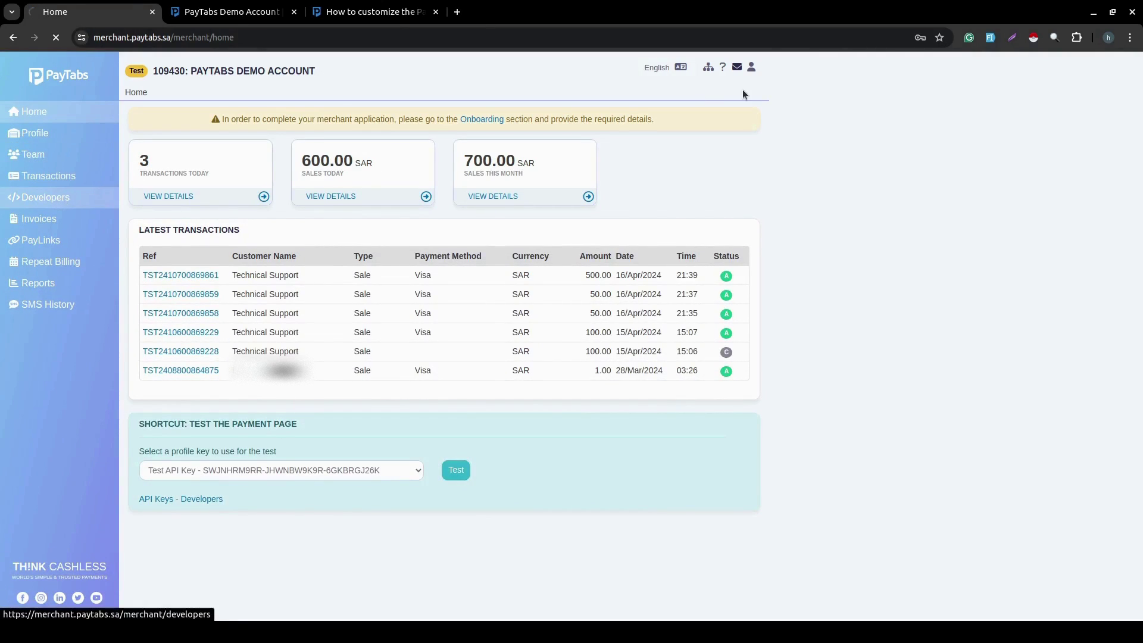
click(695, 199)
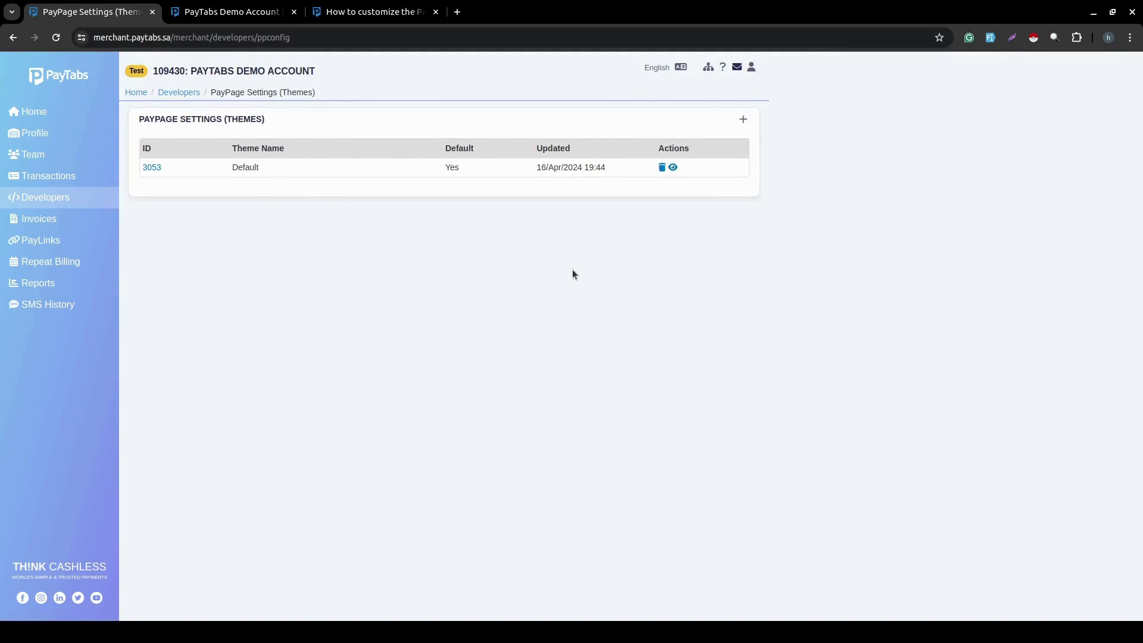
click(743, 119)
click(317, 143)
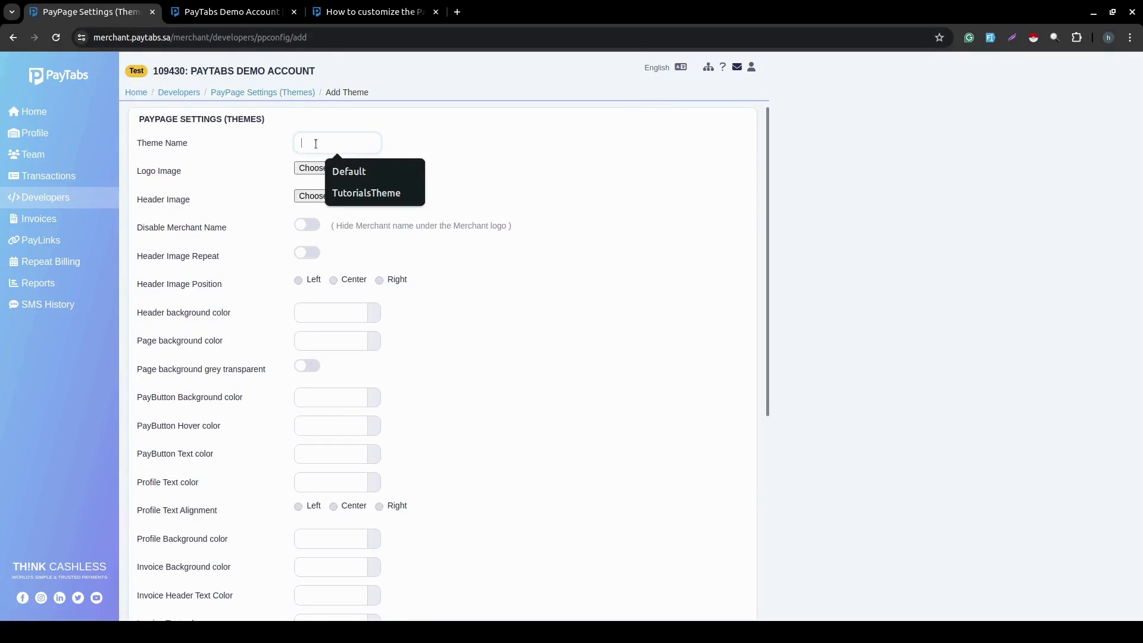
text(TEs)
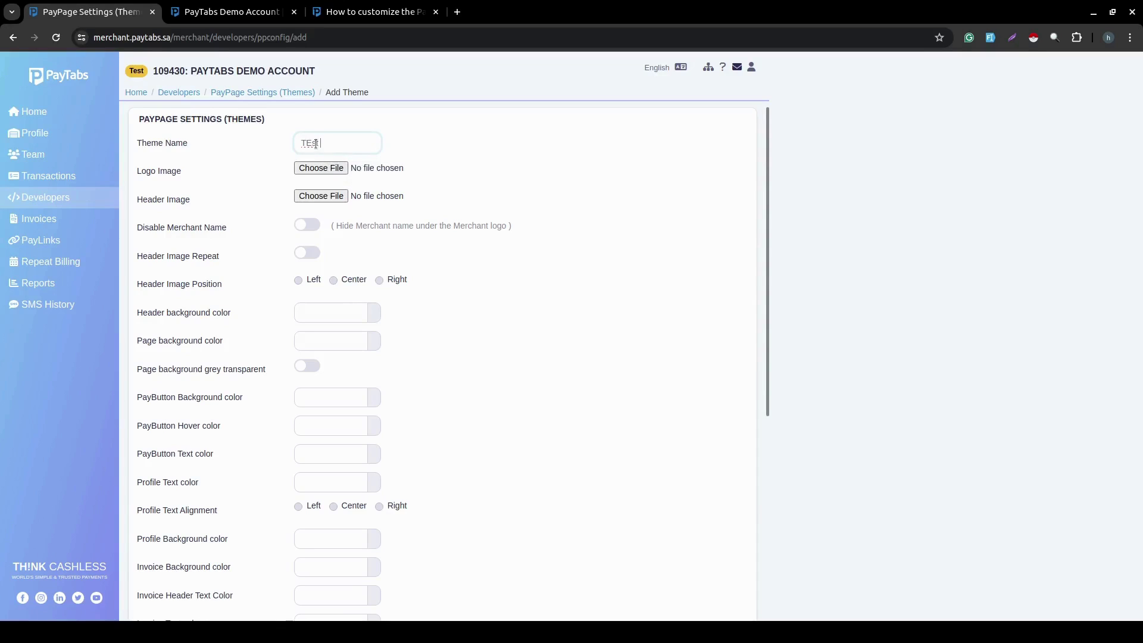
text(t theme)
Set the new theme's header background color to red #D60000.
click(319, 312)
drag(318, 345, 357, 346)
click(546, 280)
scroll(546, 280, down, 6)
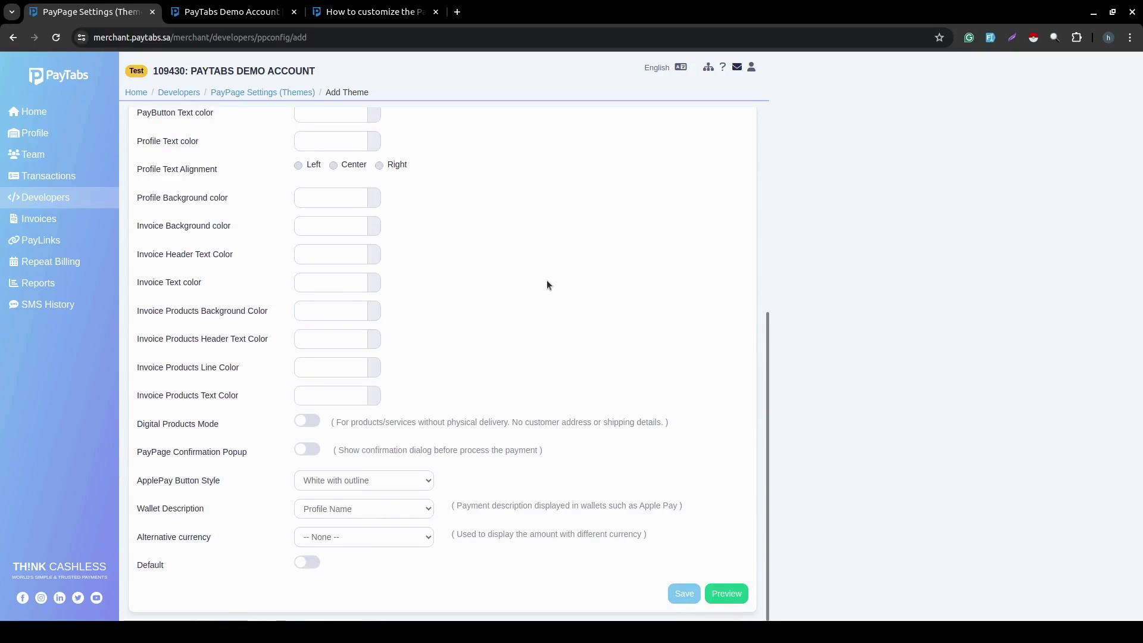
Save "TEst theme" and set it as the default theme in the themes list.
click(679, 601)
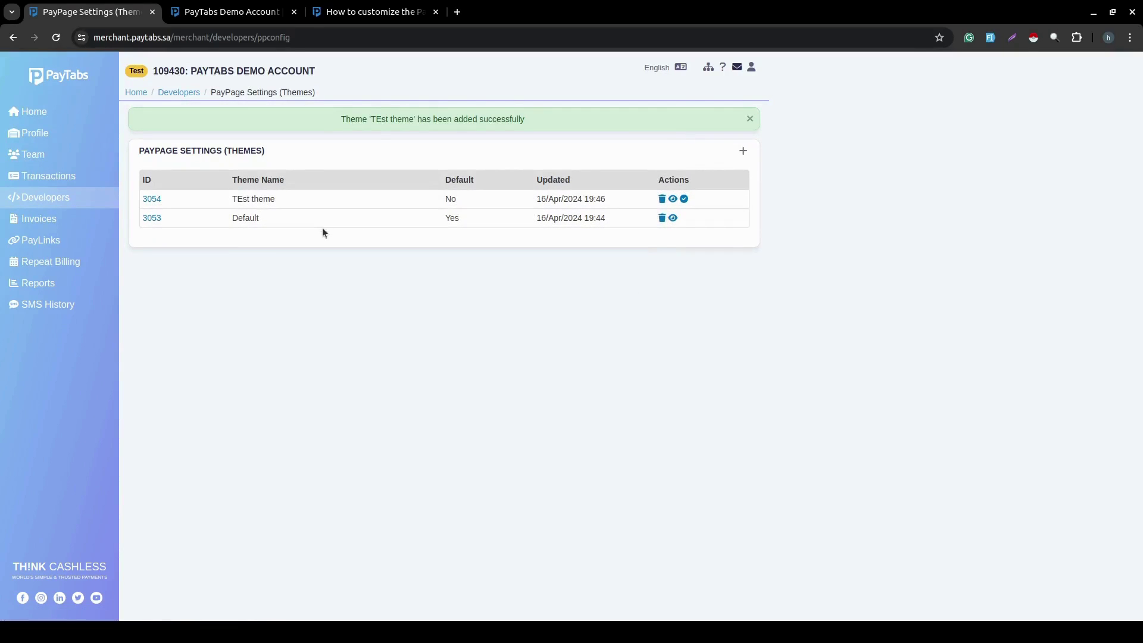
click(685, 199)
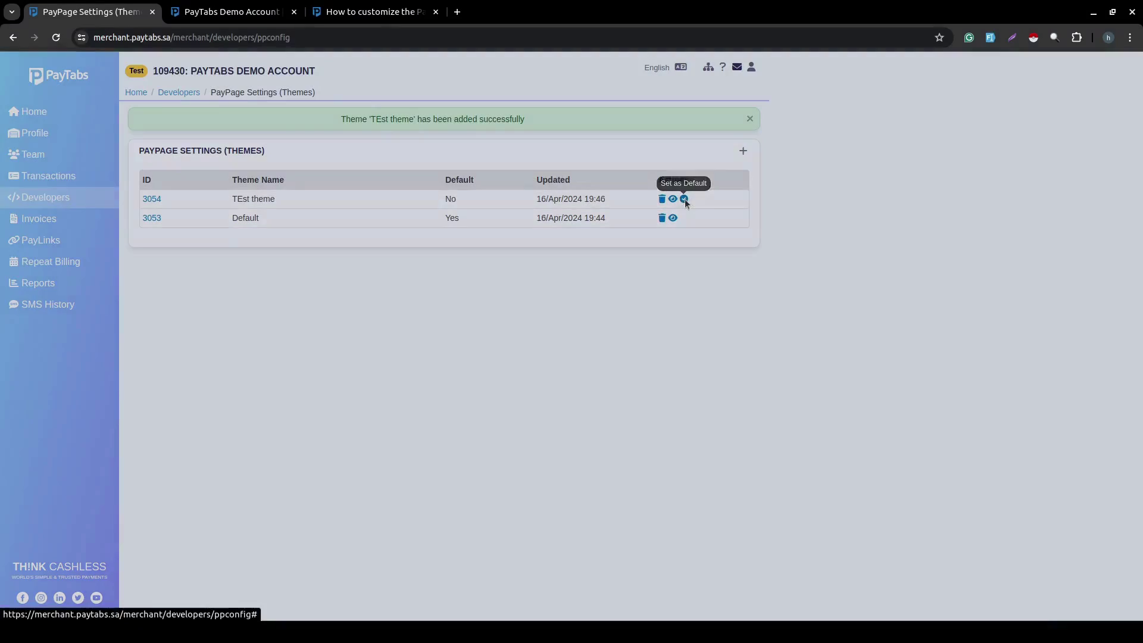
click(689, 148)
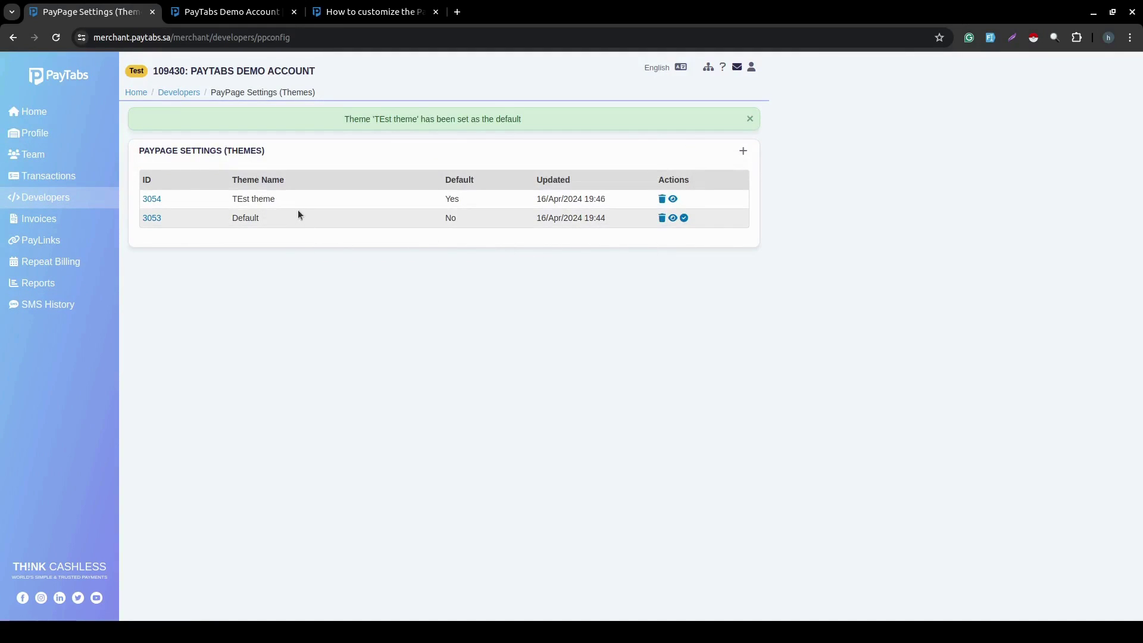
Review the saved settings of "TEst theme", return to the themes list and switch to the support article on customizing the PayPage.
click(152, 199)
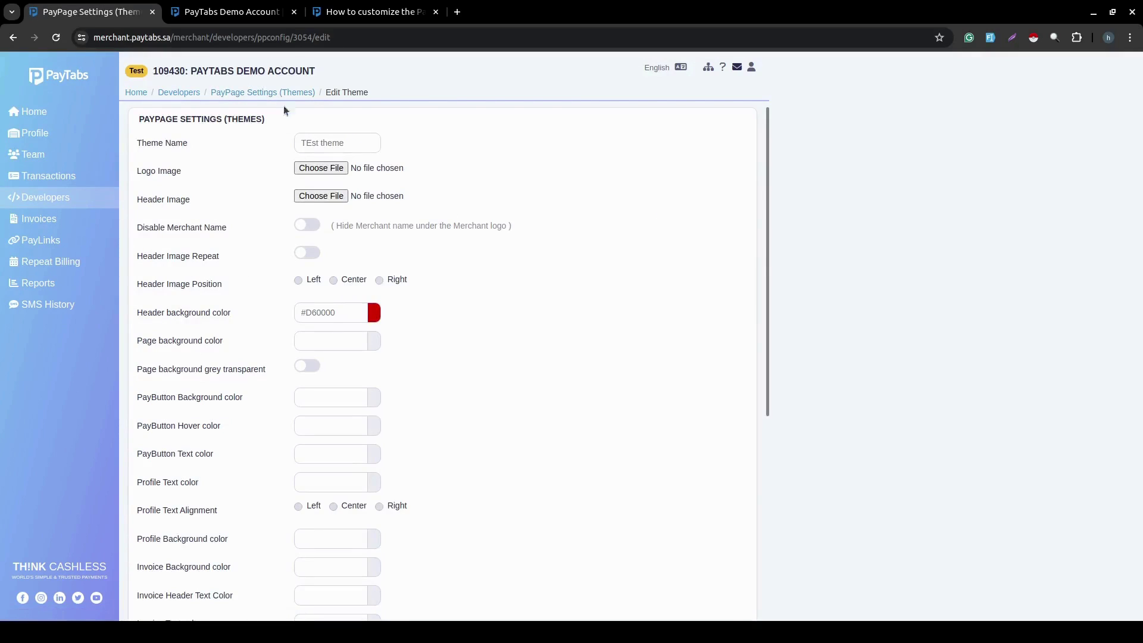
click(13, 37)
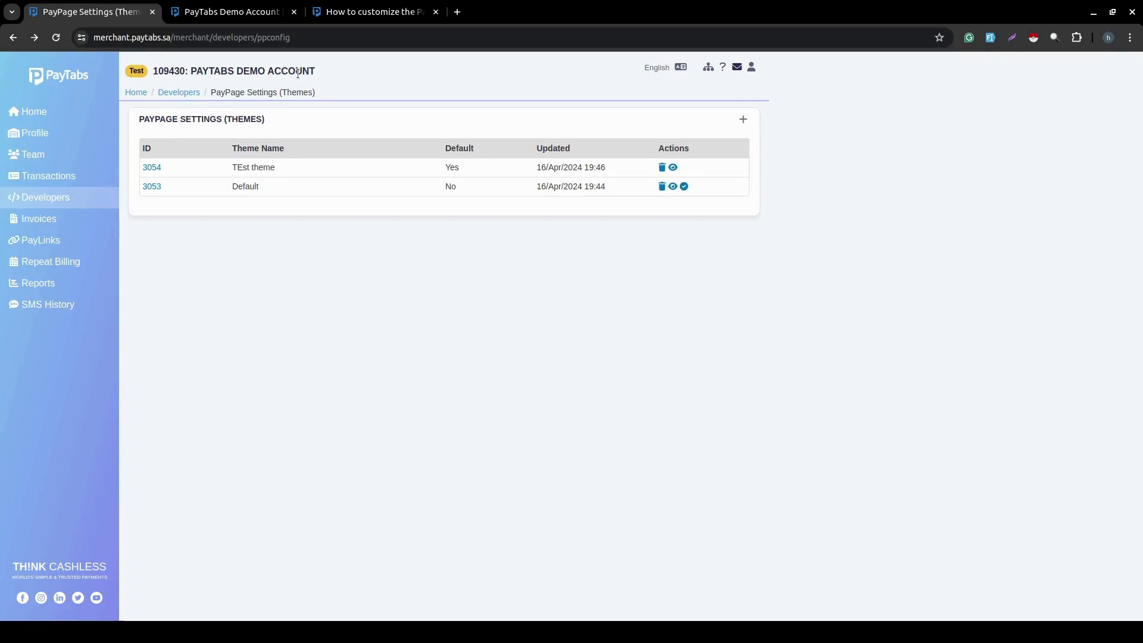
click(353, 12)
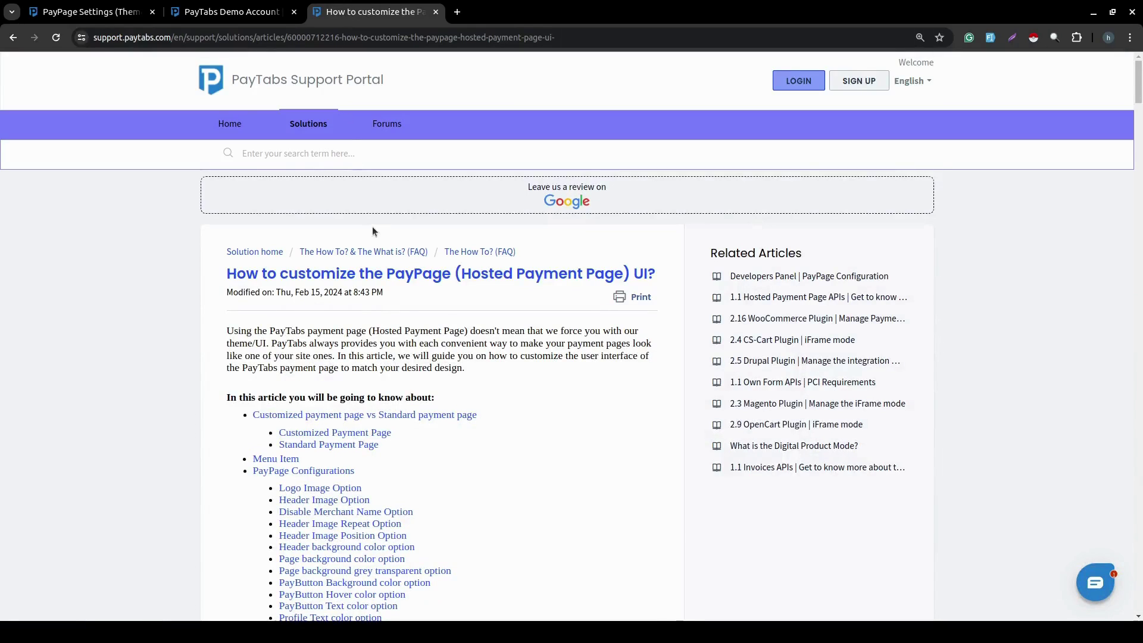